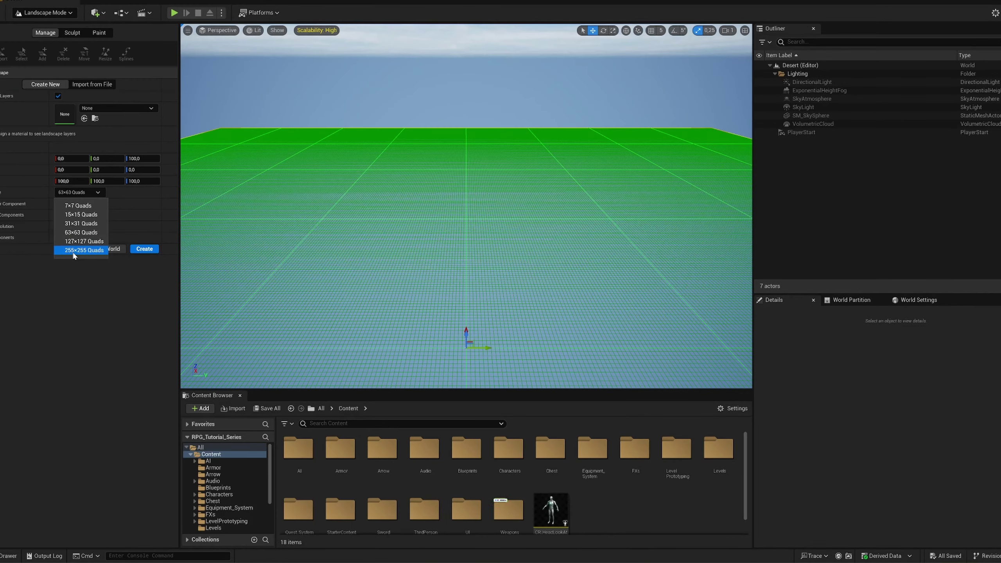
click(72, 254)
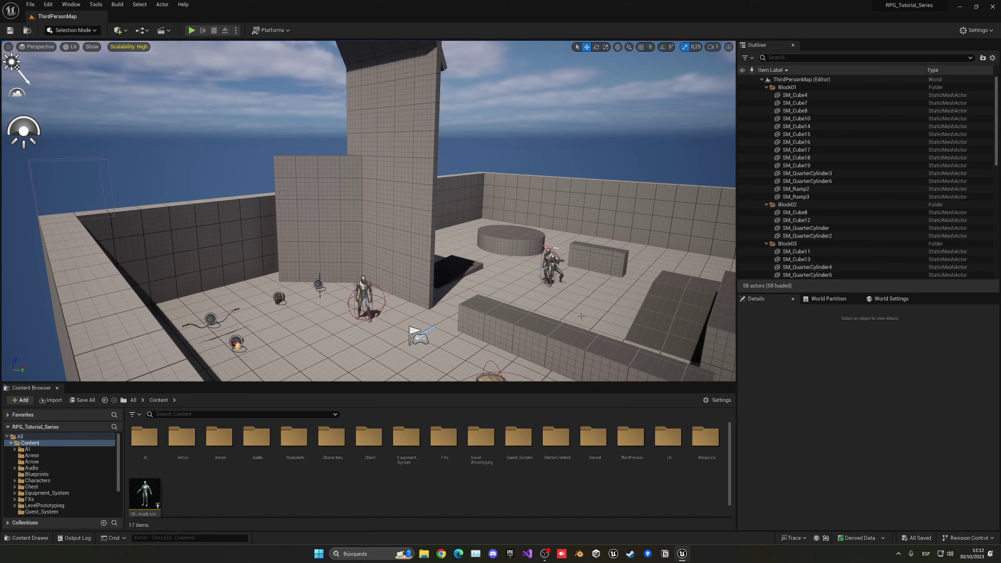
Step: Create a new level from the Basic template and delete its floor mesh
click(30, 4)
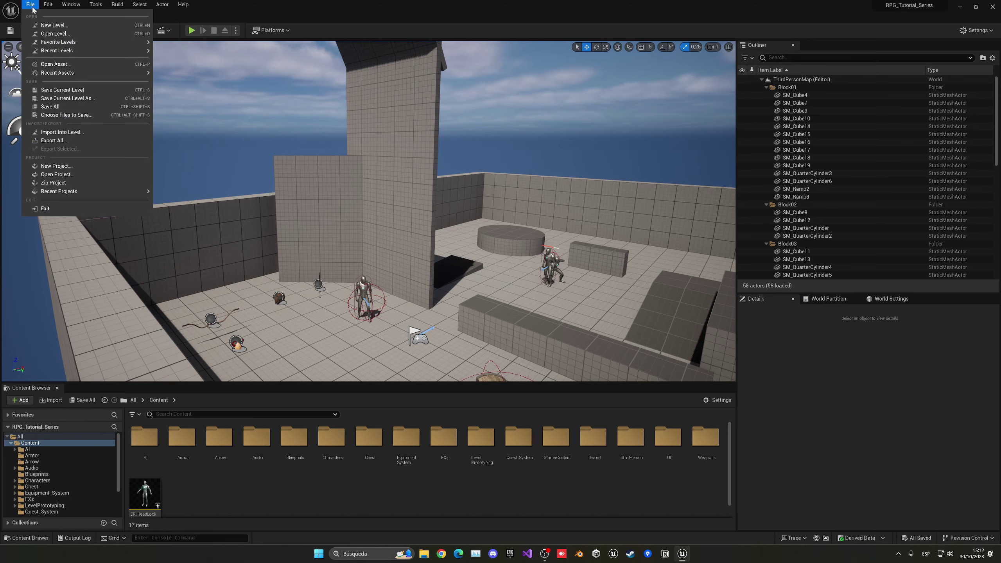
click(47, 26)
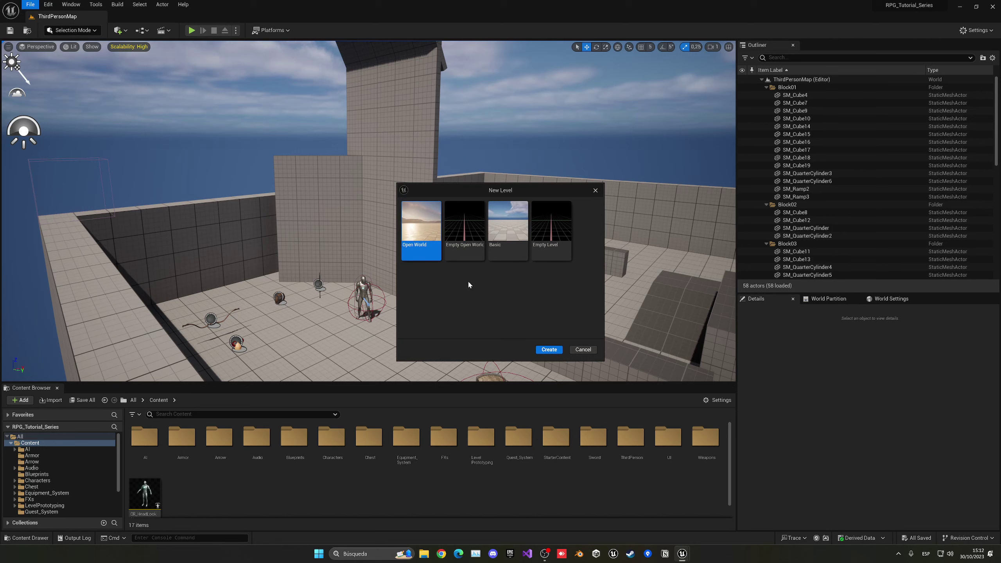
click(512, 241)
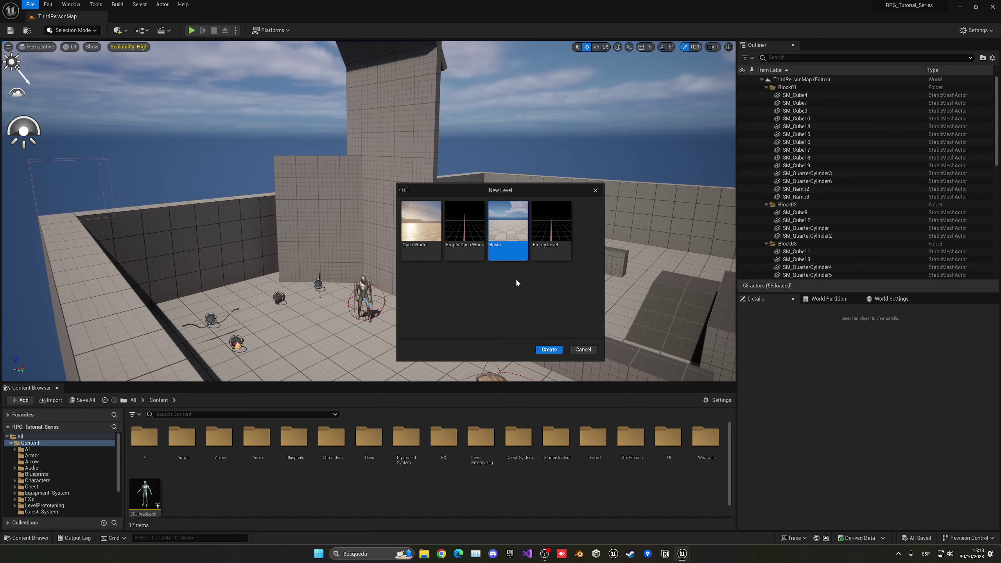
click(549, 349)
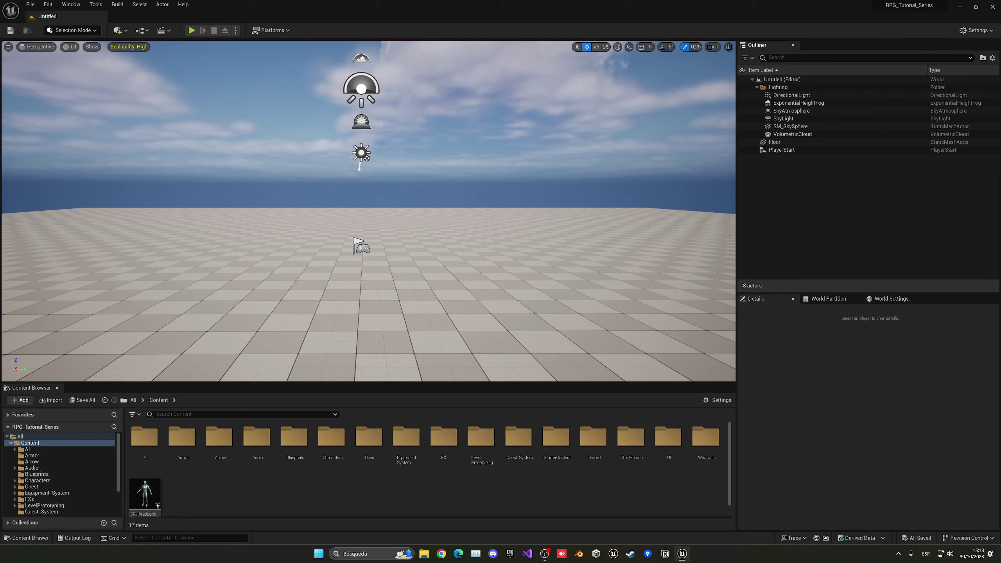
click(506, 275)
key(Delete)
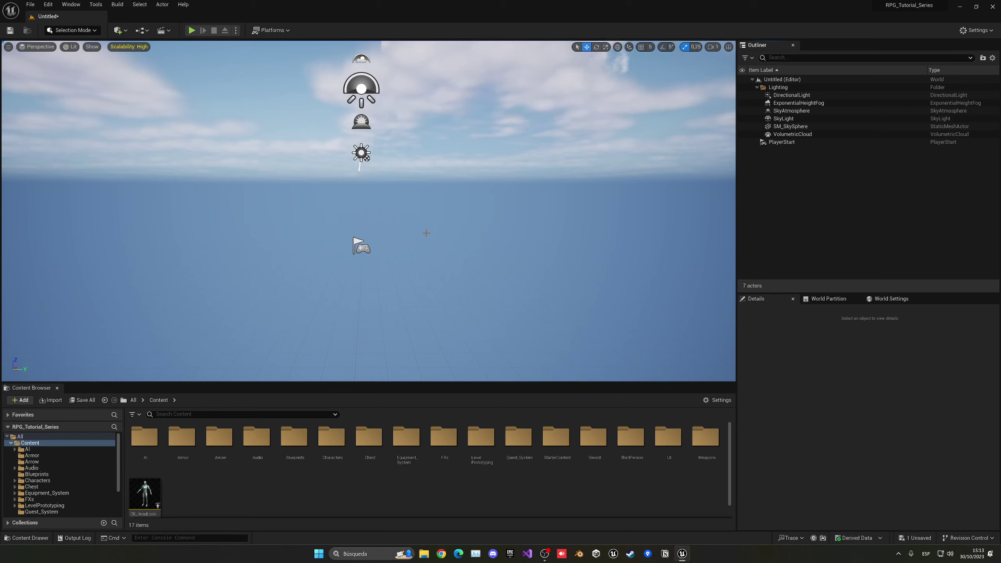
Step: Start saving the level and create a folder named Levels under Content as its destination
key(ctrl+s)
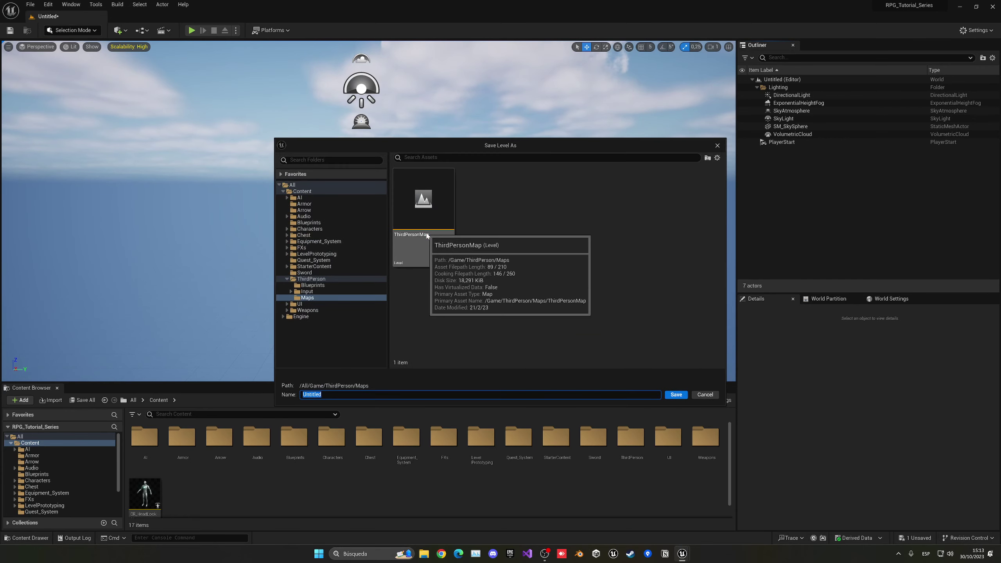
click(301, 191)
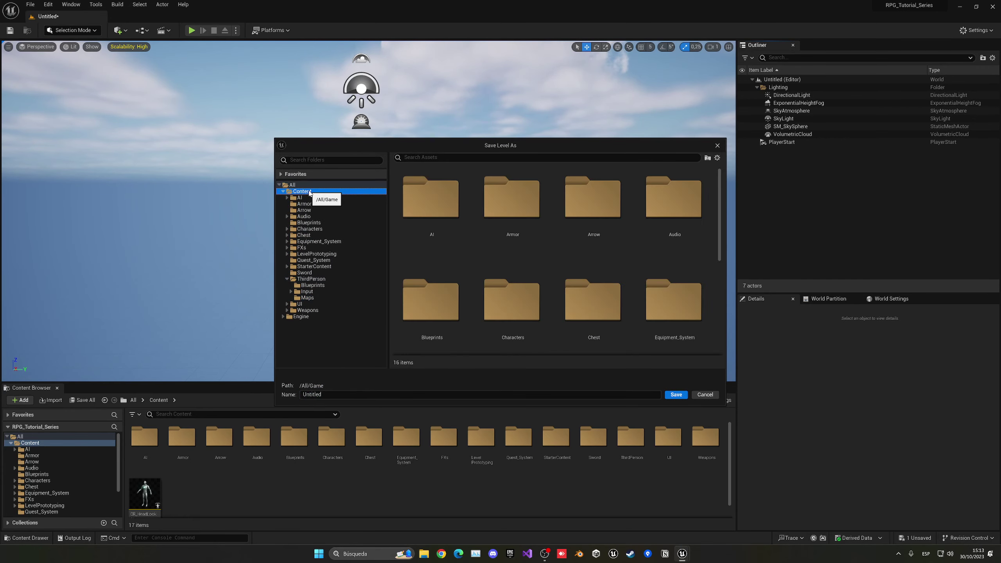
right_click(473, 254)
click(481, 272)
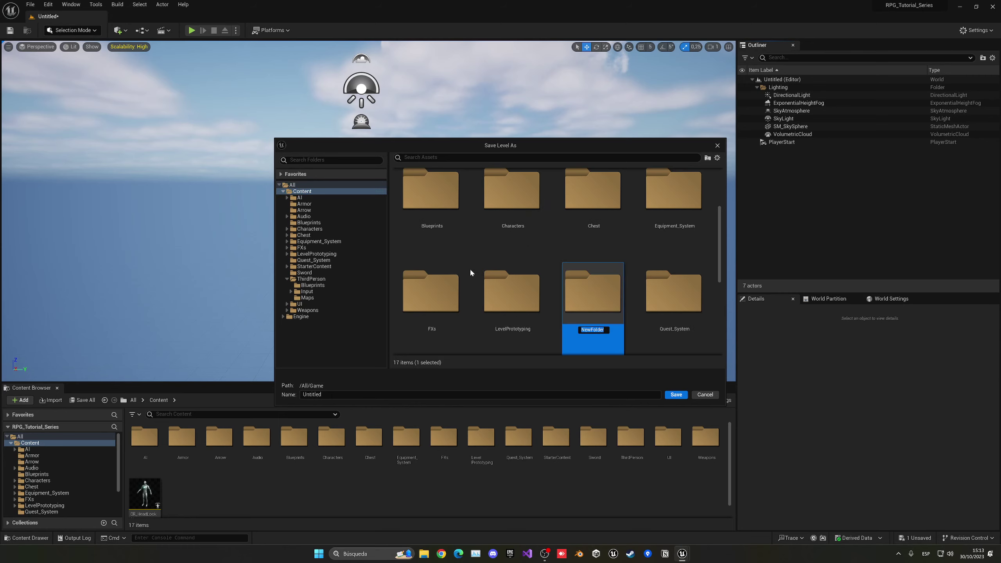
text(Levels)
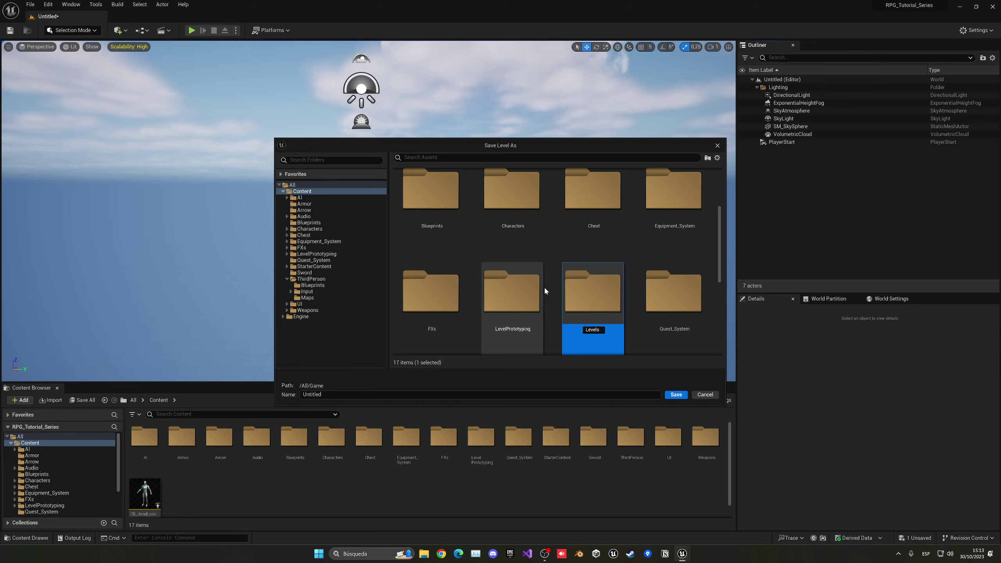
click(579, 299)
double_click(579, 299)
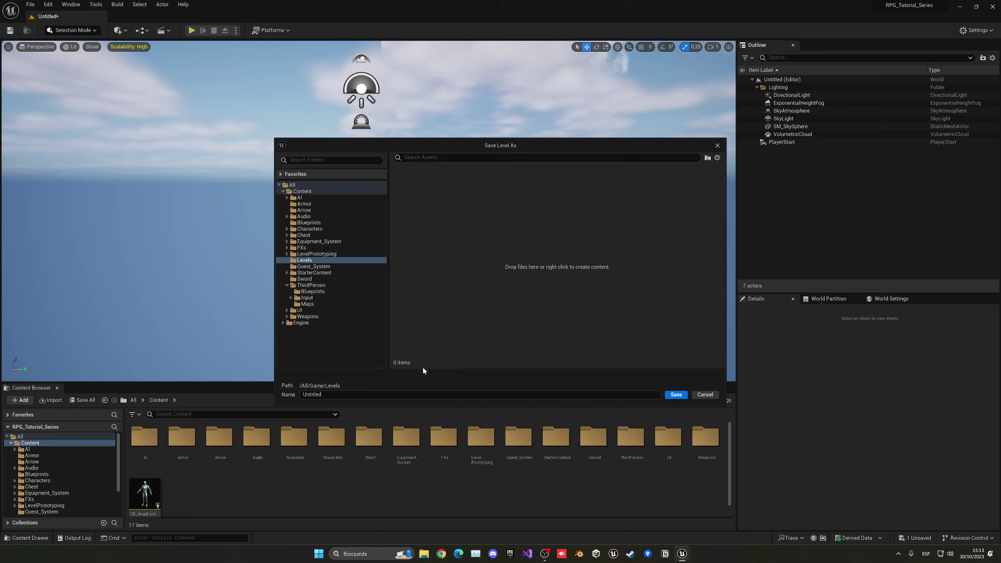
Step: Name the level Desert and save it in the Levels folder
click(371, 394)
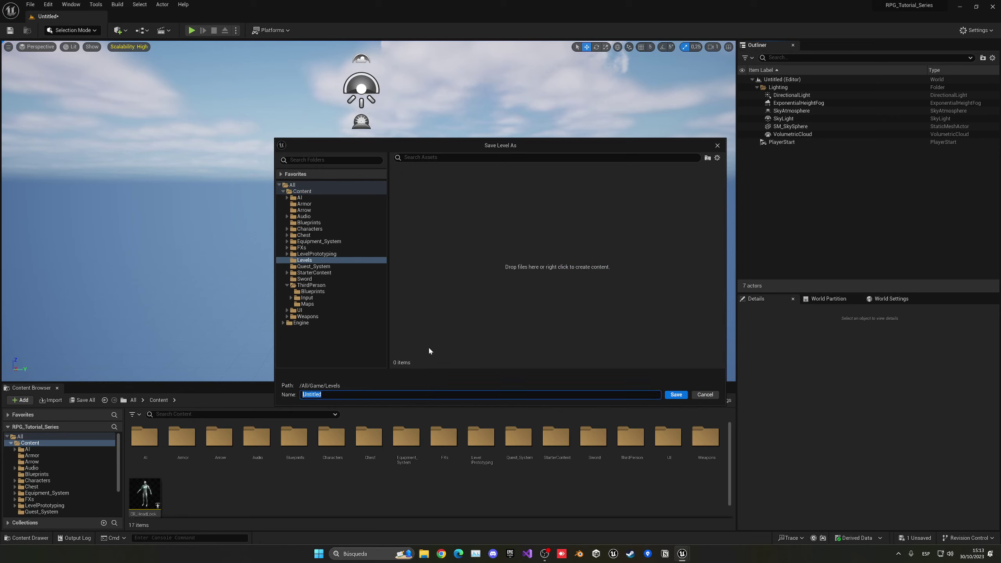
text(Desert)
key(Return)
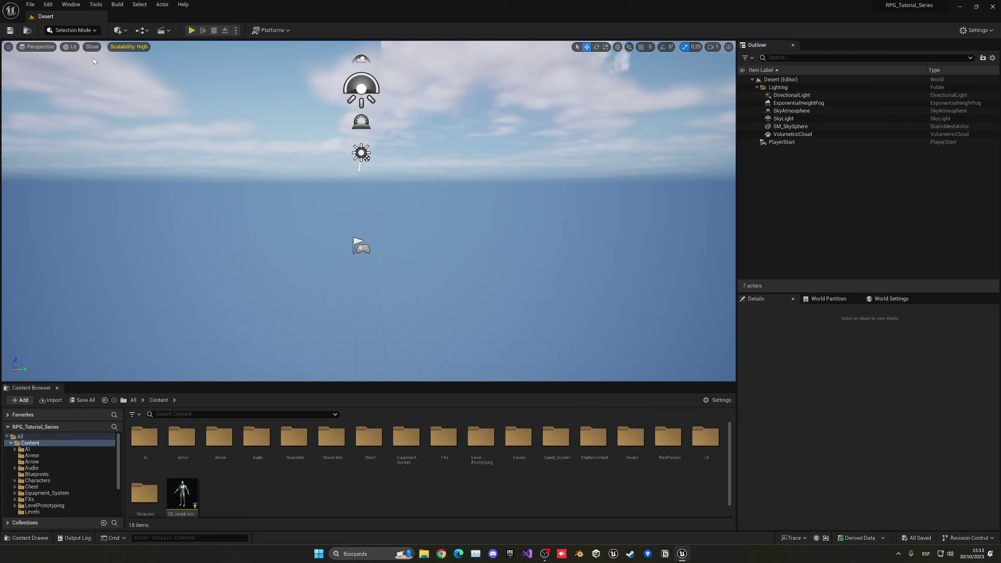
Step: Set the level's GameMode Override to BP_ThirdPersonGameMode in the world settings and save the level
click(878, 302)
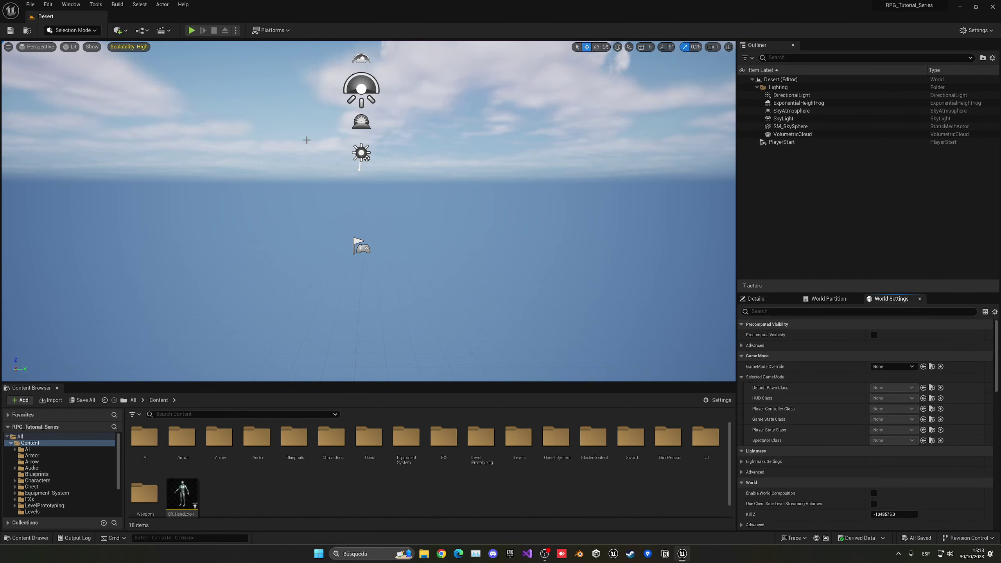
click(60, 4)
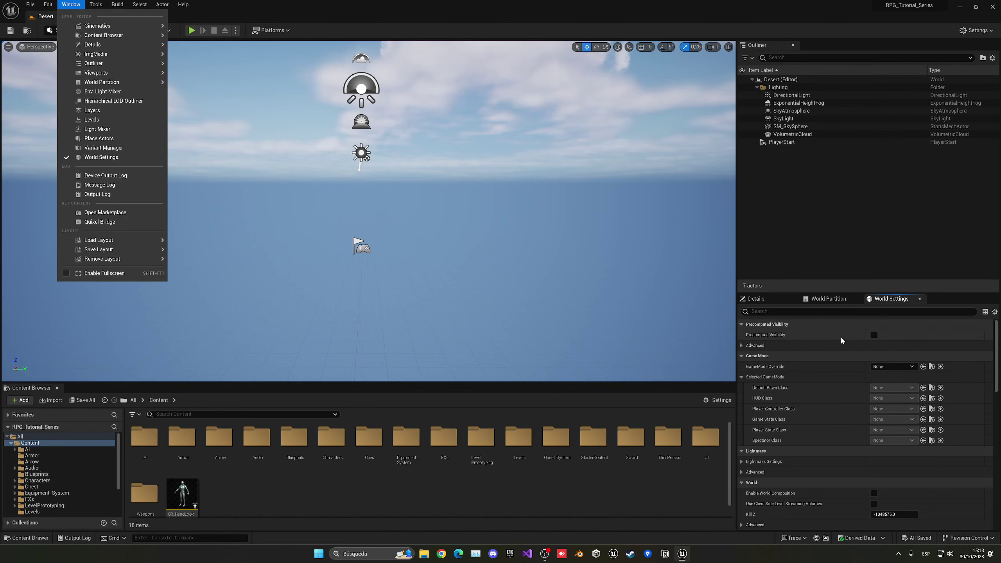
click(884, 367)
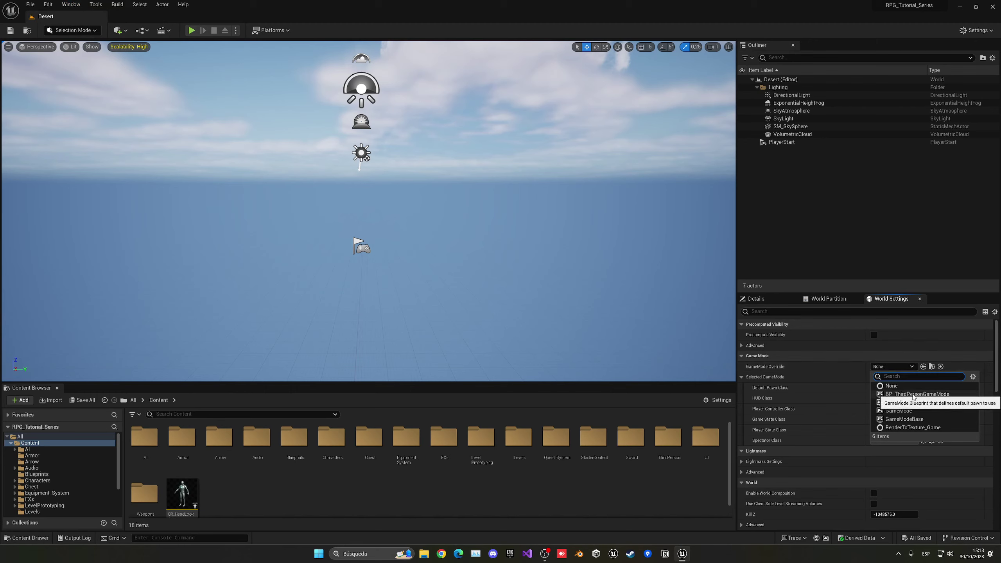
click(913, 394)
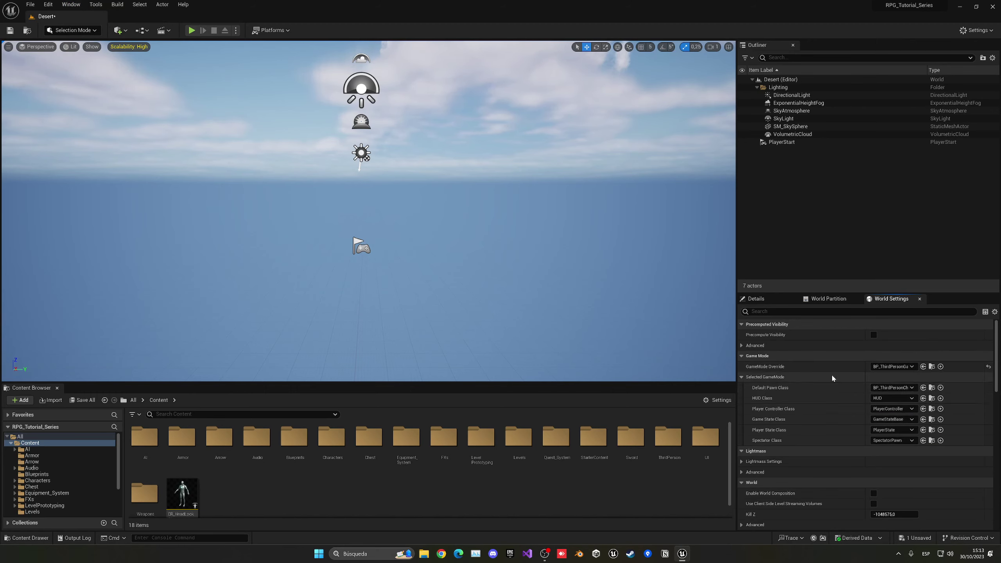
key(ctrl+s)
click(774, 298)
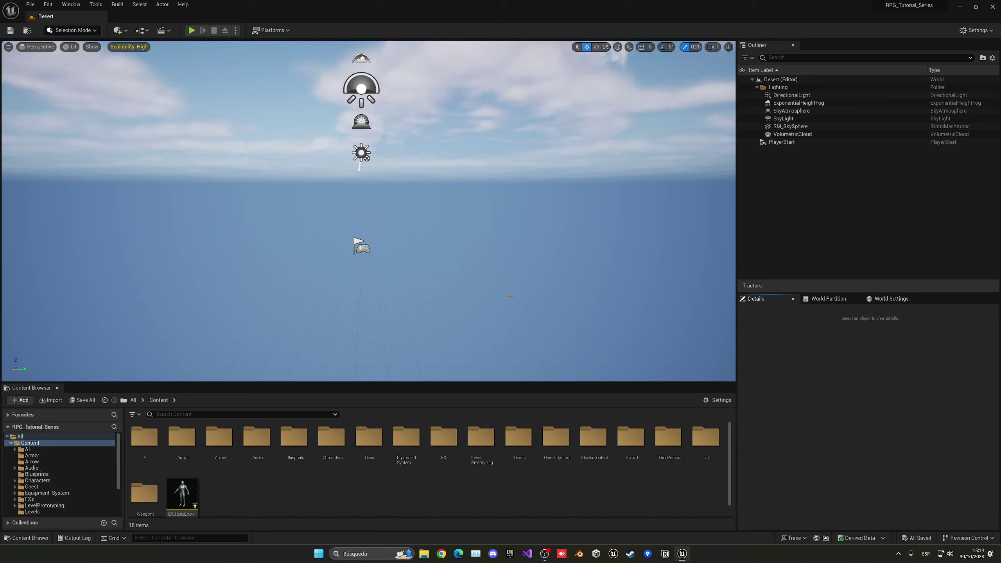
Step: Switch the editor to Landscape mode to set up a new landscape
click(77, 34)
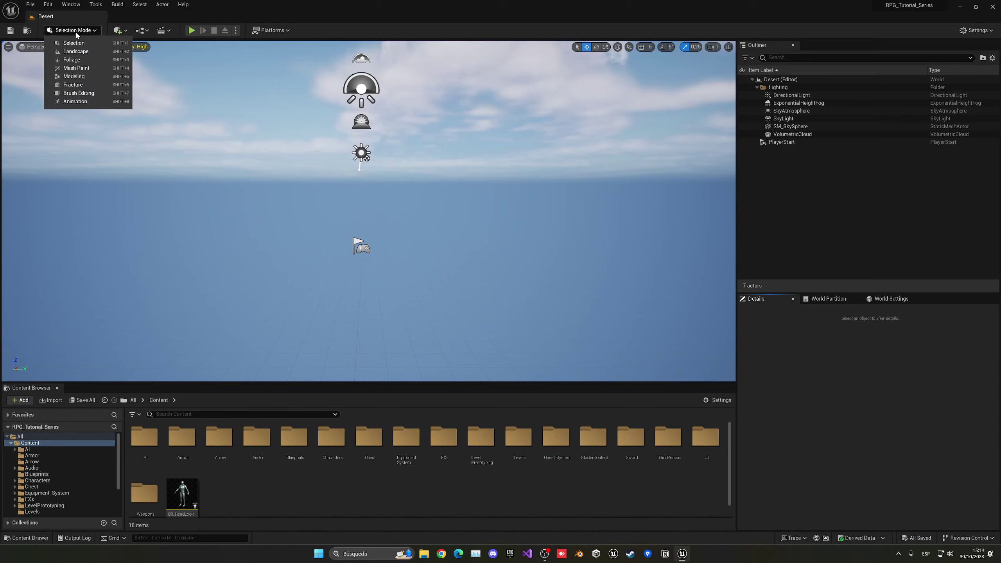
click(77, 52)
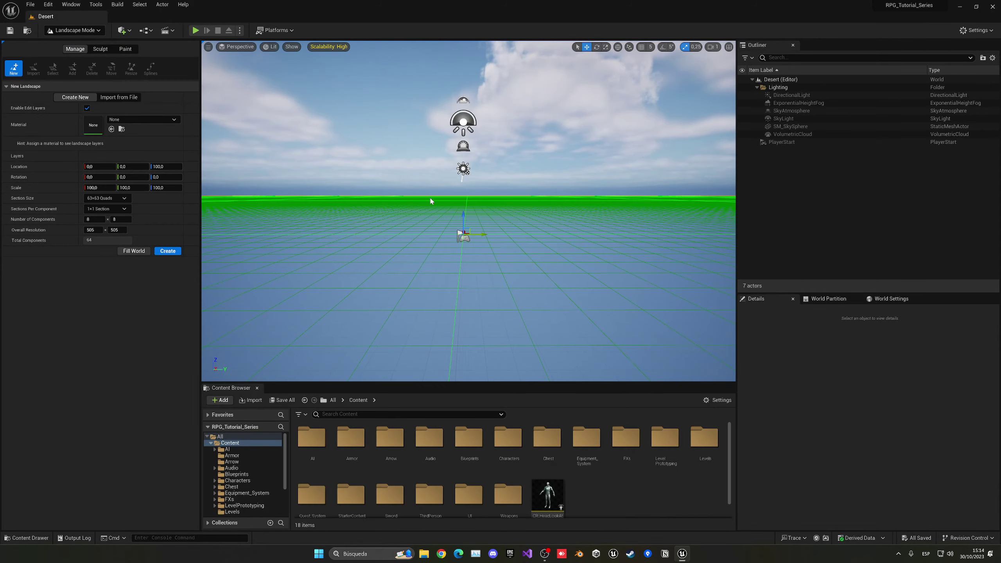
key(e)
right_drag(430, 202, 430, 197)
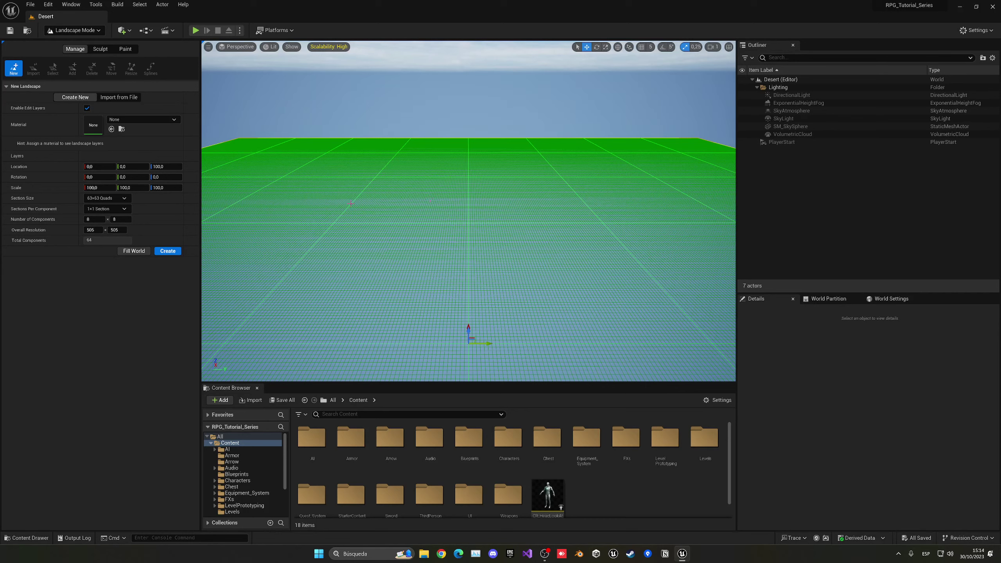
Step: Create the landscape with a section size of 255×255 Quads and edit layers enabled
click(120, 198)
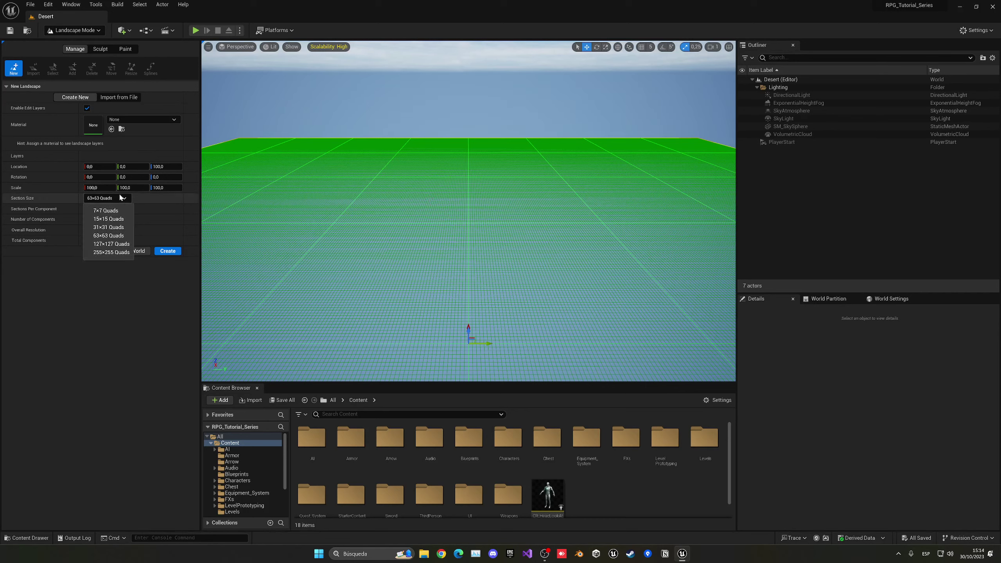
click(101, 255)
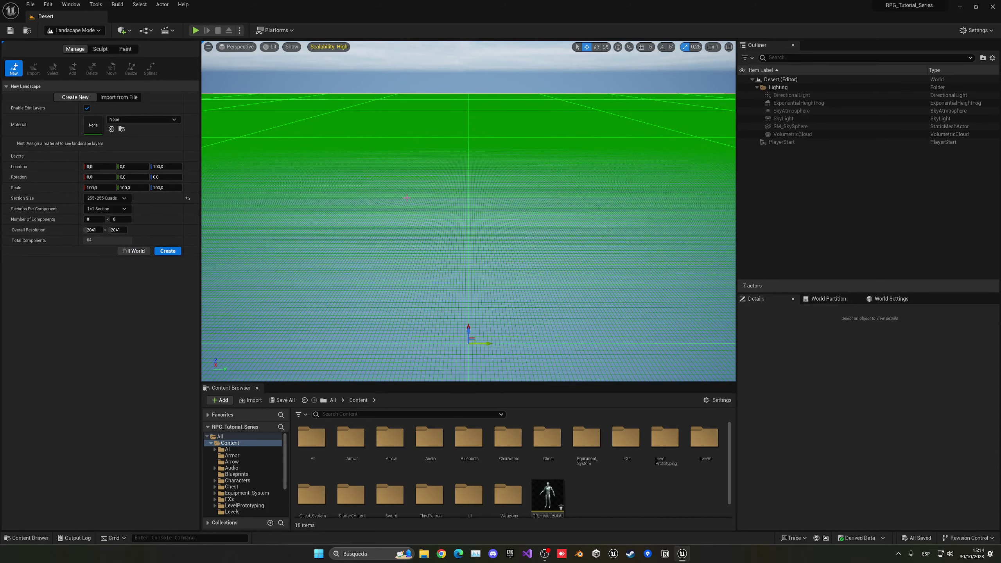
right_drag(537, 314, 446, 322)
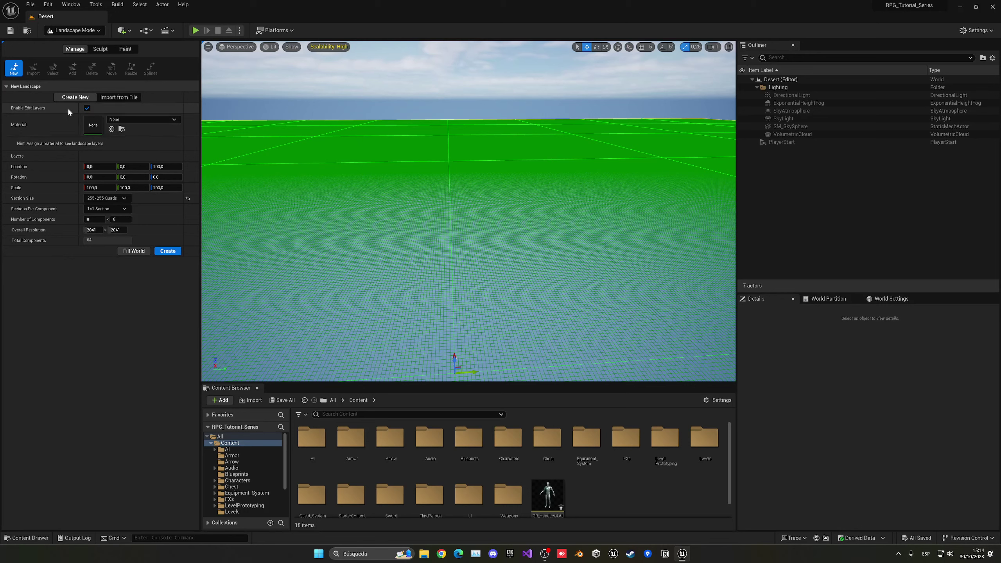
click(87, 108)
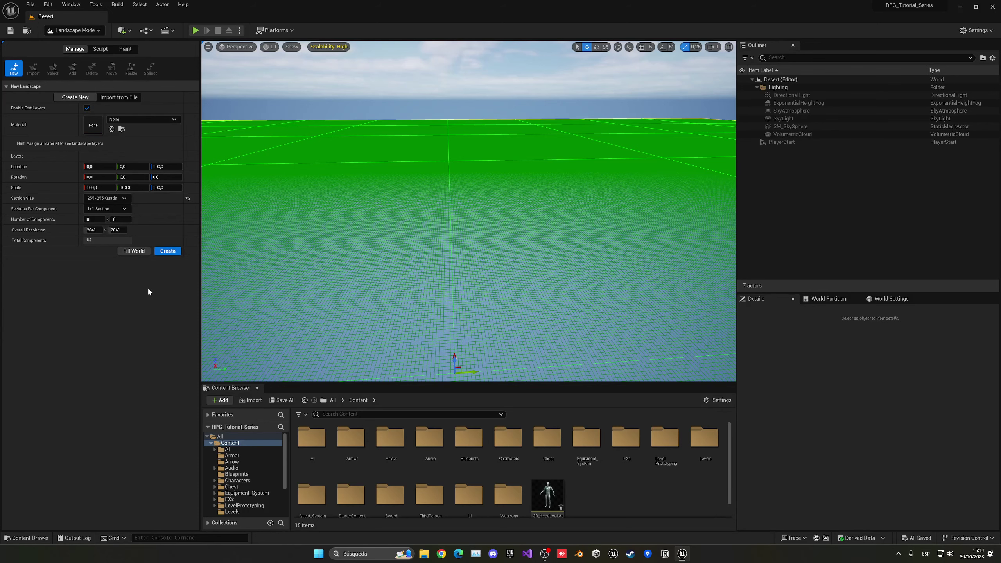
click(168, 251)
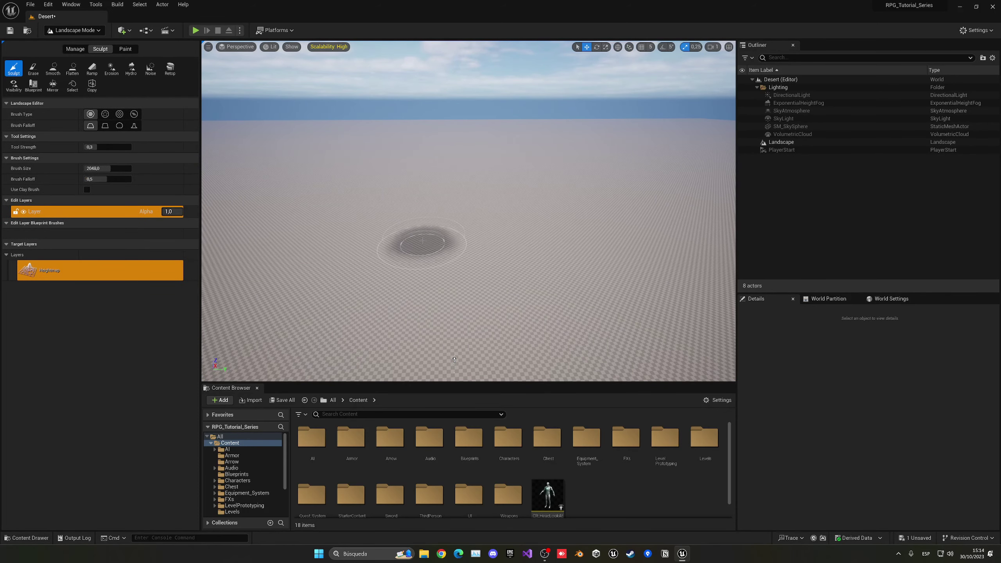
Step: Return the editor to Selection mode and save the Desert level
click(74, 30)
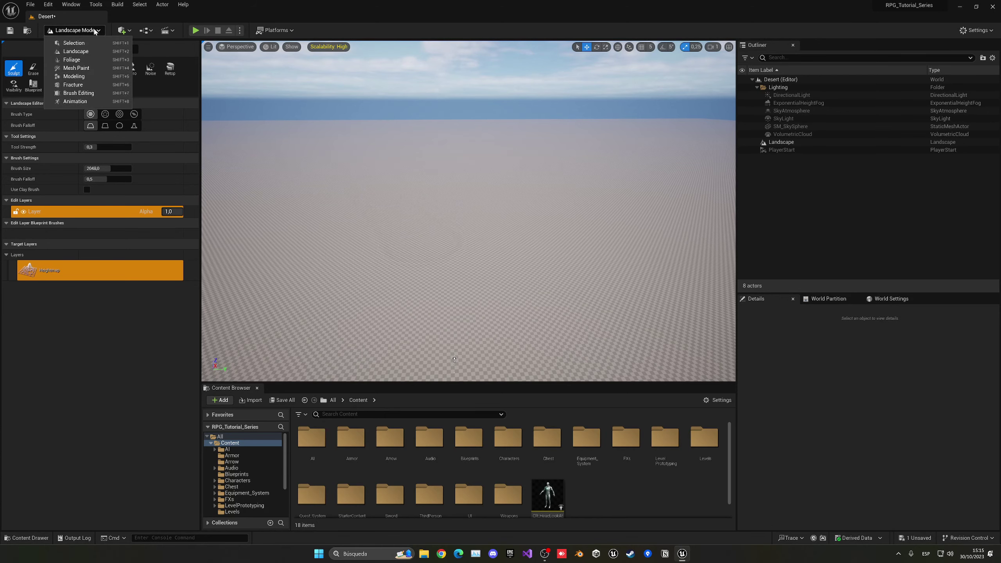
click(77, 44)
right_drag(436, 174, 440, 217)
key(ctrl+s)
Step: Focus on the PlayerStart actor and snap it to the landscape surface
key(w)
double_click(773, 151)
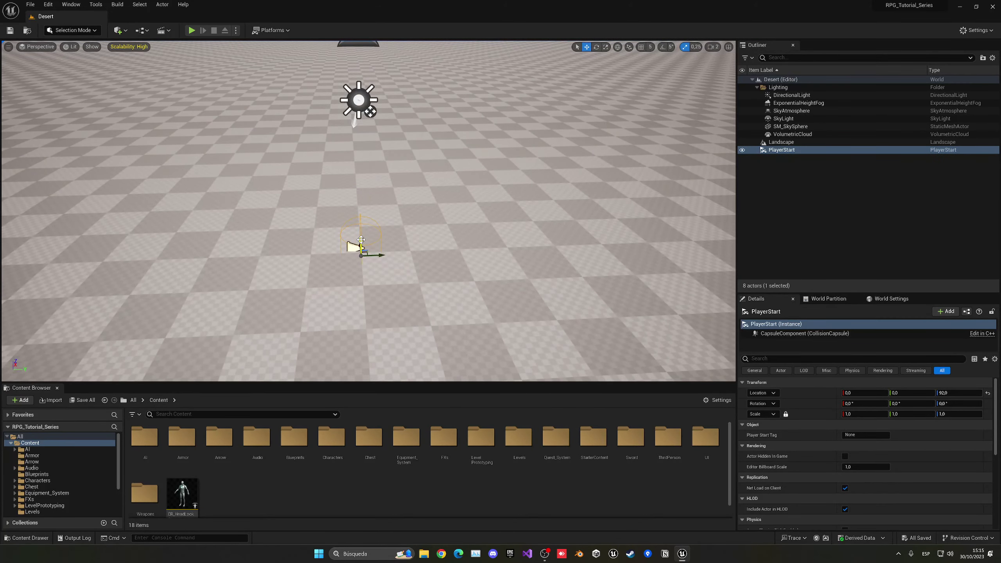
key(End)
key(End)
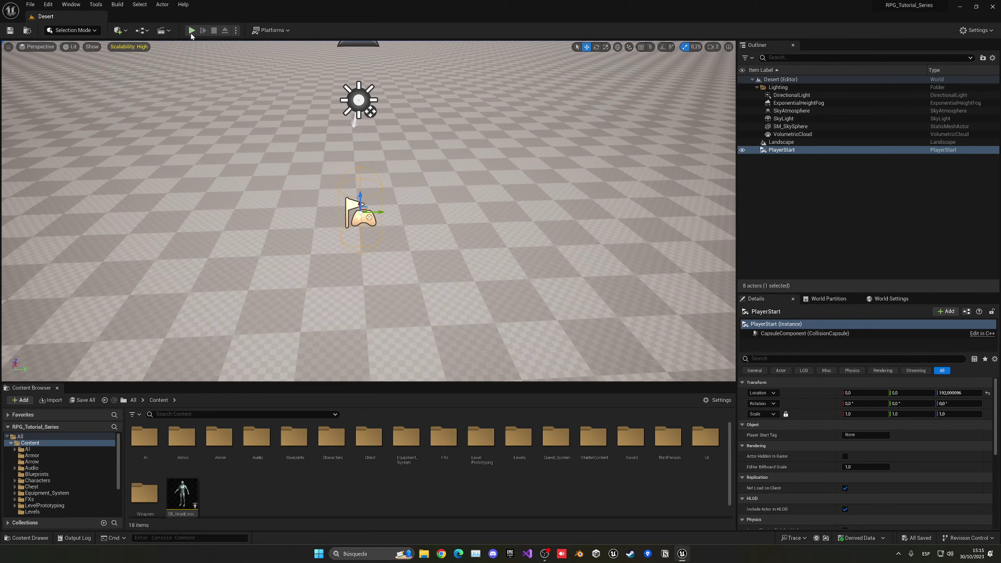
Step: Play the level in the editor, run the character around the landscape, and stop the session
click(192, 32)
key(w)
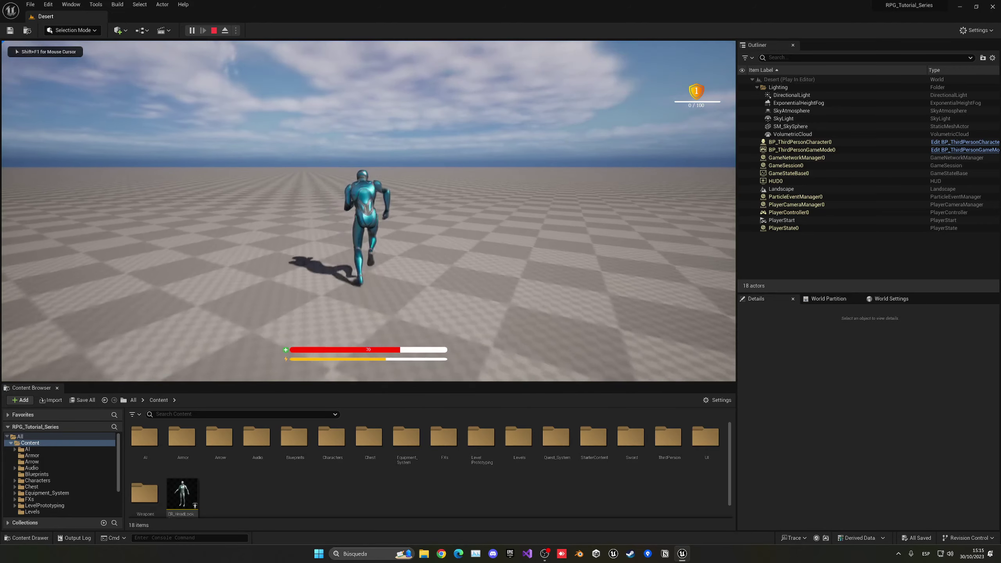
key(a)
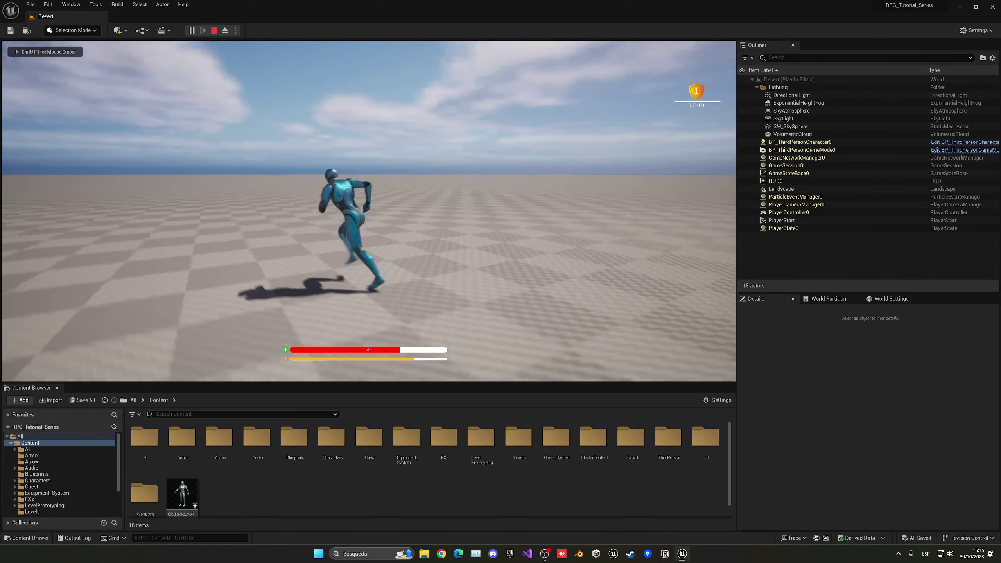
key(d)
key(a)
key(w)
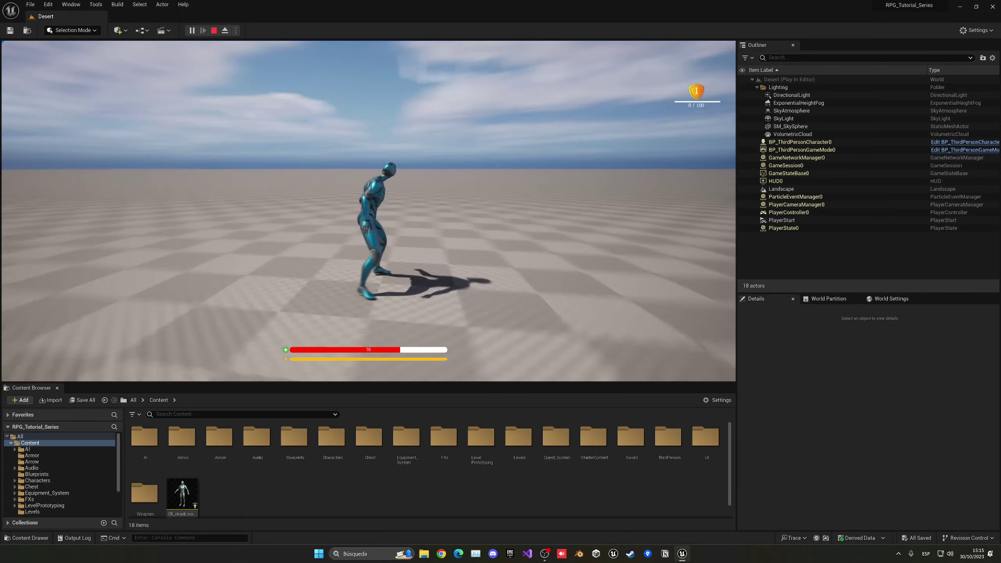
key(Escape)
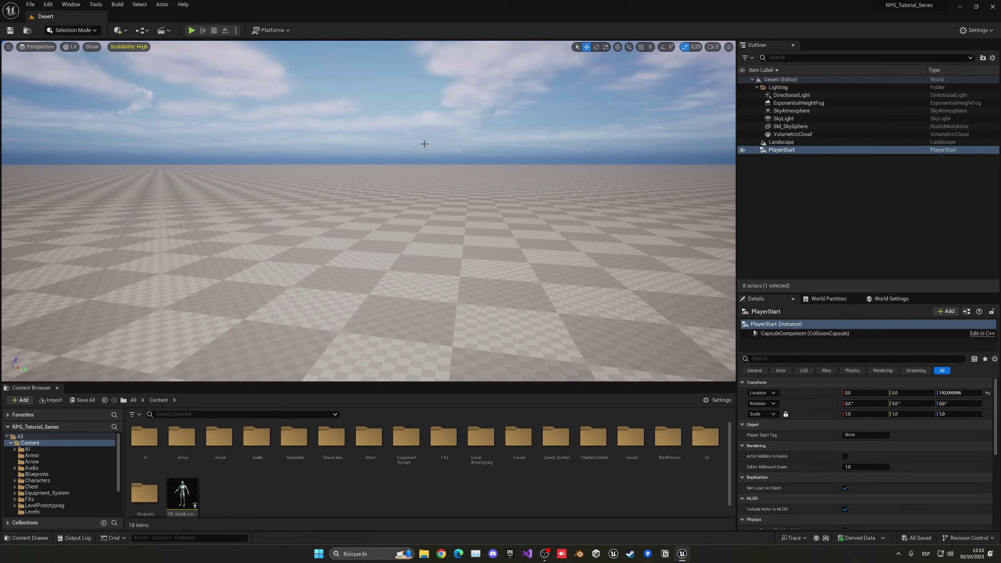
Step: Enable the beta Landmass plugin in the project's plugins and restart the editor
click(51, 5)
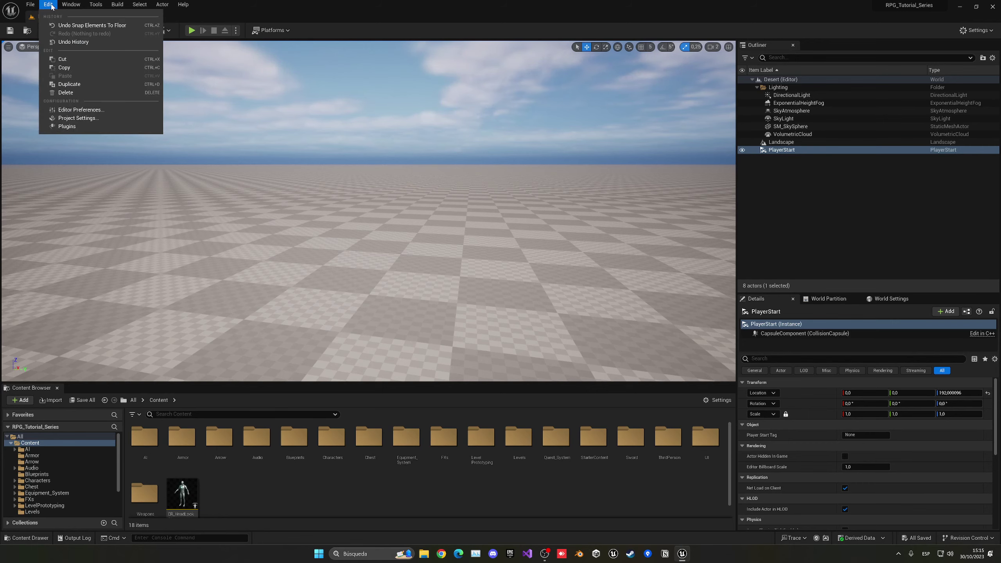
click(74, 130)
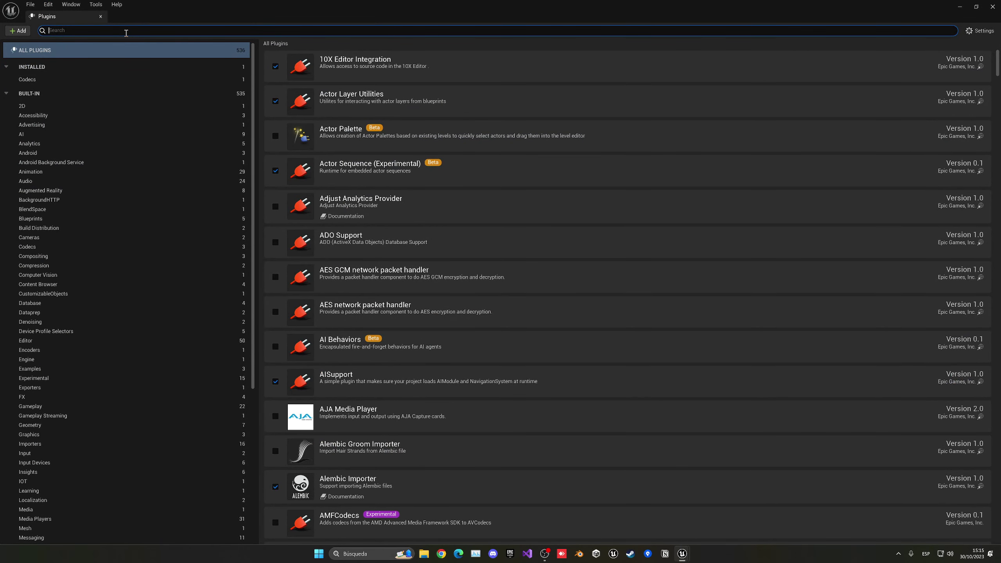
text(landmass)
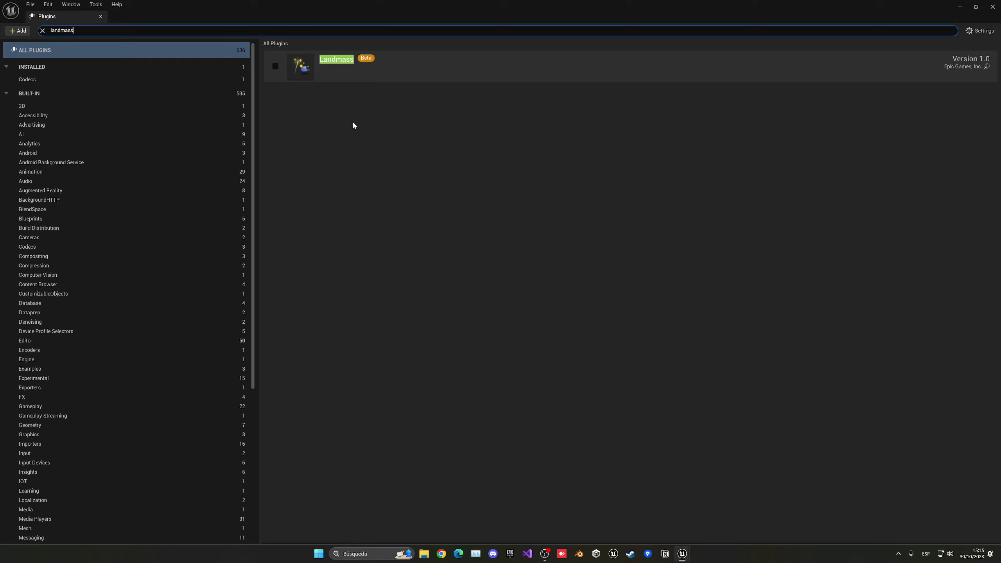
click(275, 66)
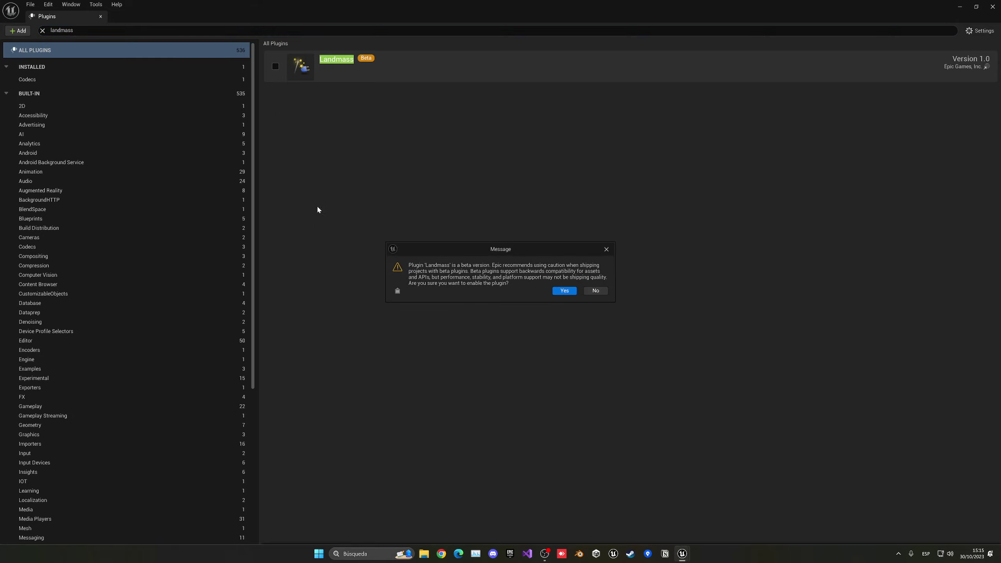
click(564, 290)
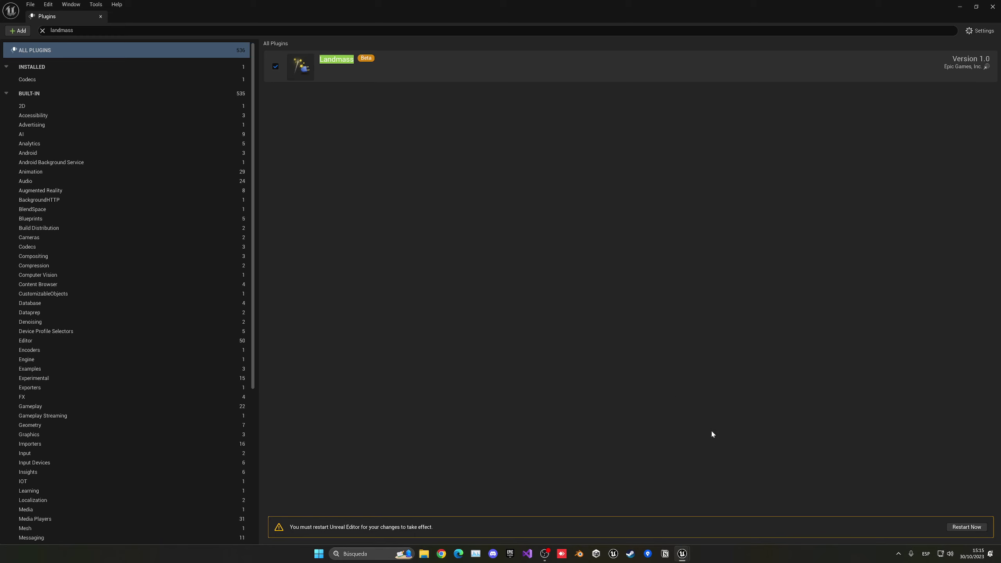
click(967, 527)
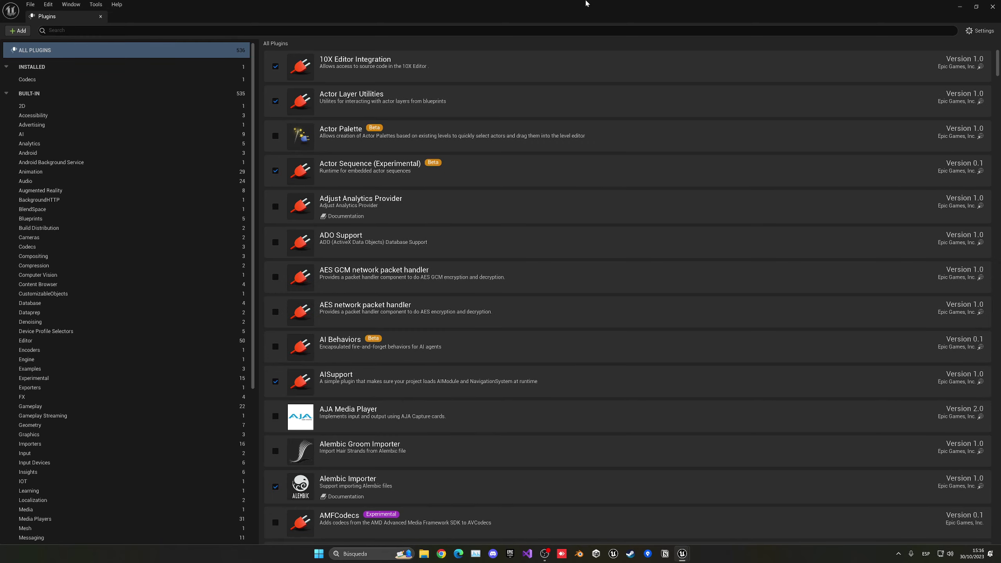
Step: Search the plugins for landmass to check that it is enabled, and close the plugin manager
click(186, 32)
text(landmass)
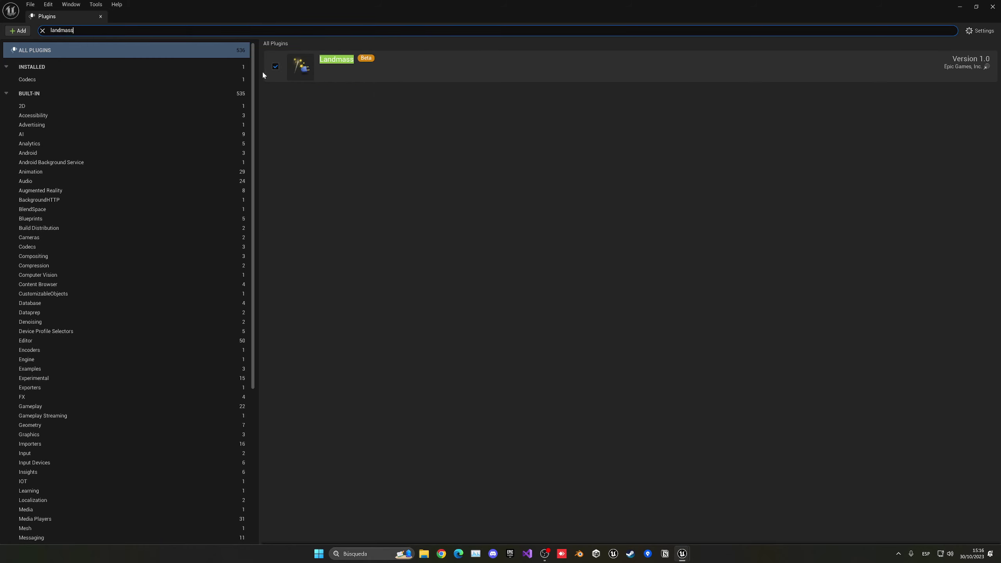
click(992, 6)
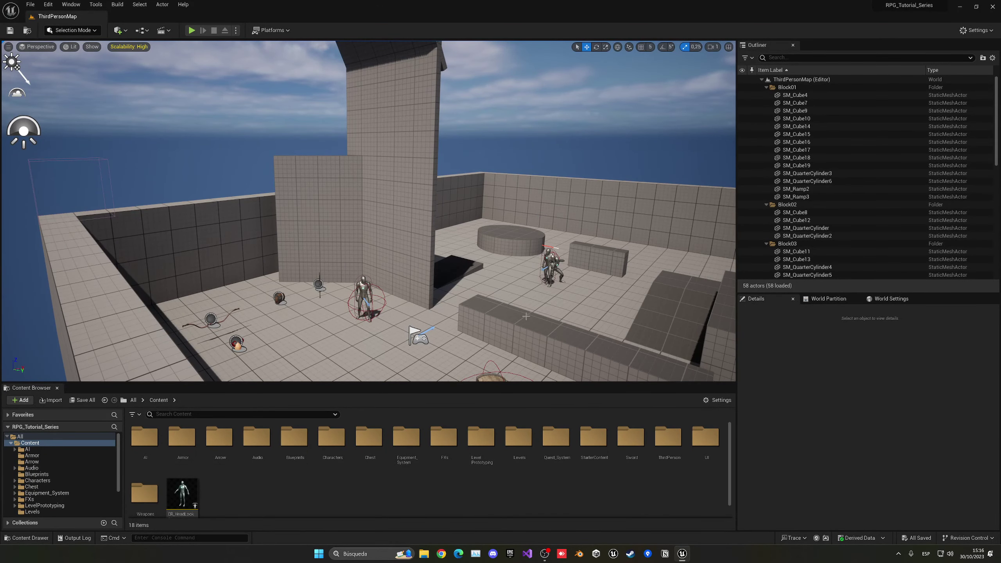
Step: Open the Desert level from the project's Levels folder
double_click(518, 437)
double_click(144, 450)
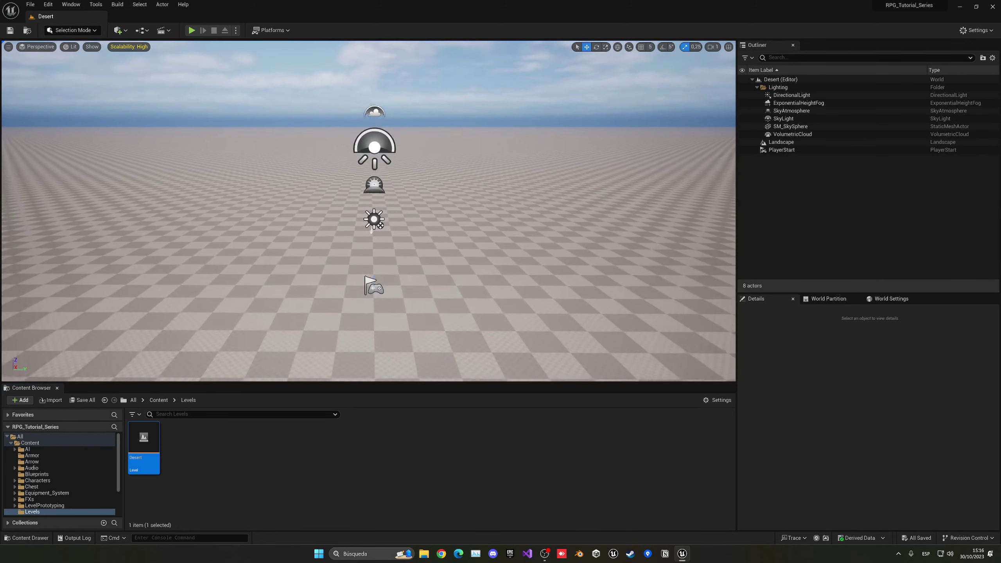
right_drag(309, 271, 309, 271)
key(s)
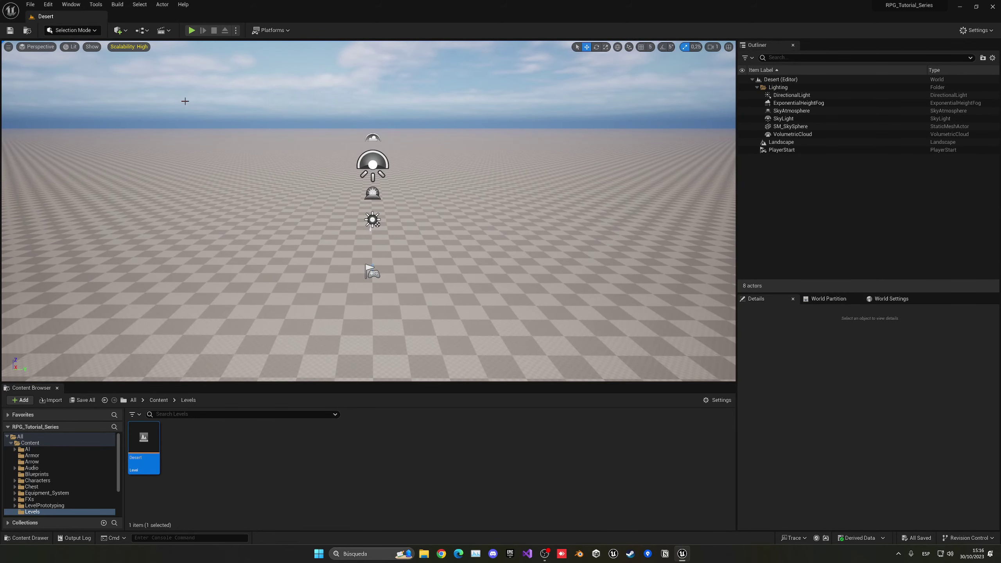
Step: Switch the editor to Landscape mode and try a Sculpt brush stroke across the landscape, undoing the stroke
click(76, 35)
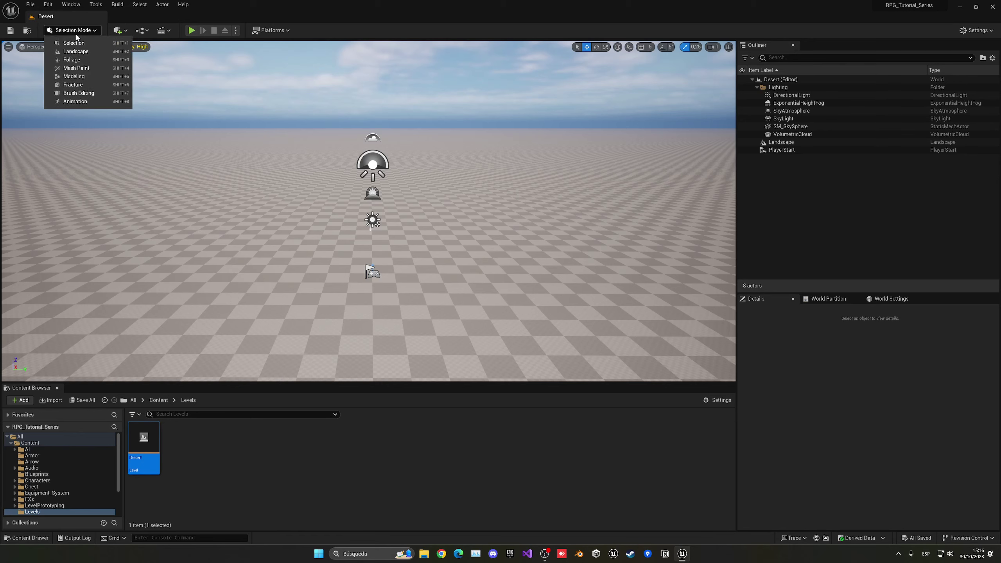
click(79, 52)
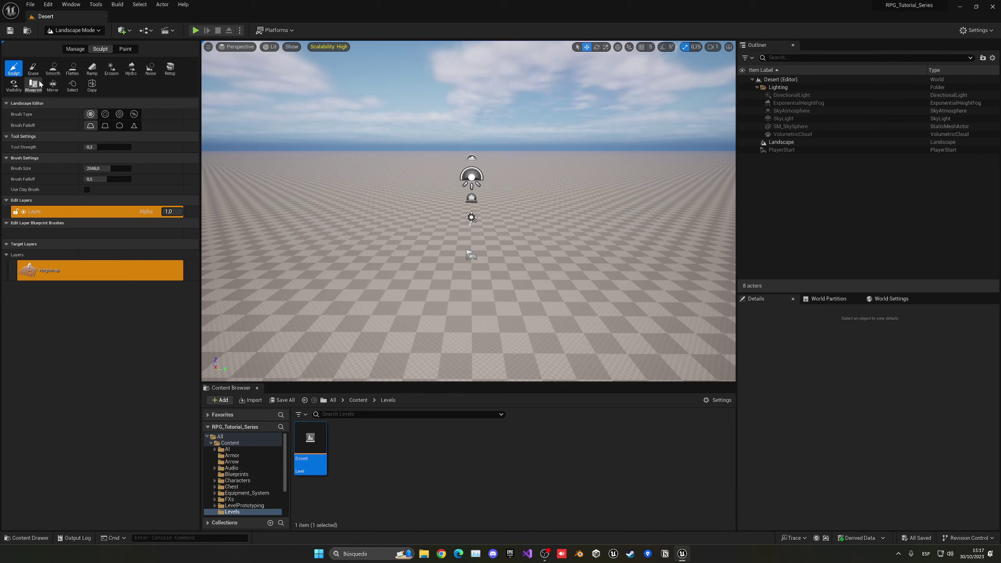
mouse_move(347, 199)
mouse_down()
mouse_move(360, 193)
mouse_move(379, 216)
mouse_move(410, 209)
mouse_move(384, 168)
mouse_move(449, 158)
mouse_up()
key(ctrl+z)
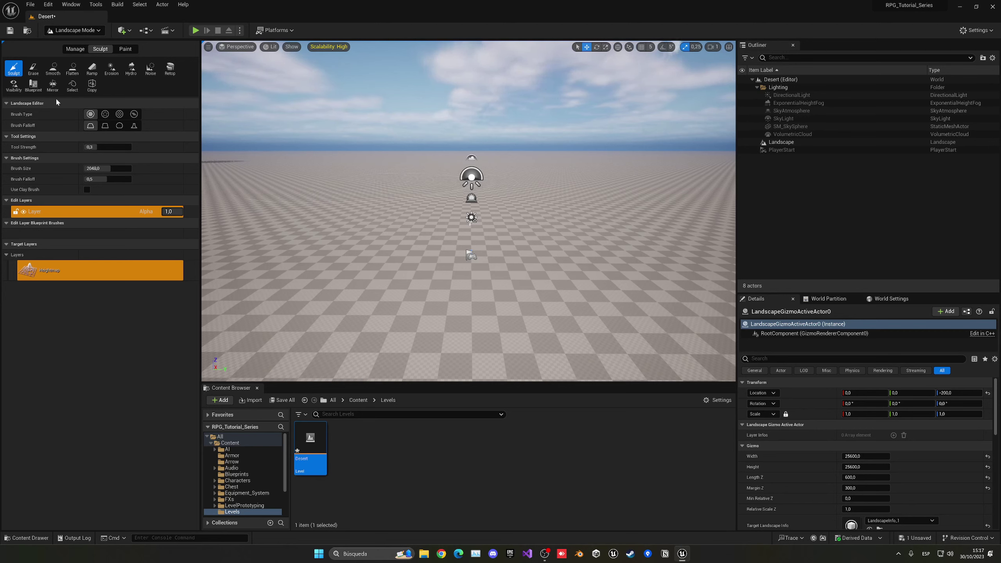
Step: Place a CustomBrush_MaterialOnly blueprint brush on the landscape near the PlayerStart
click(38, 91)
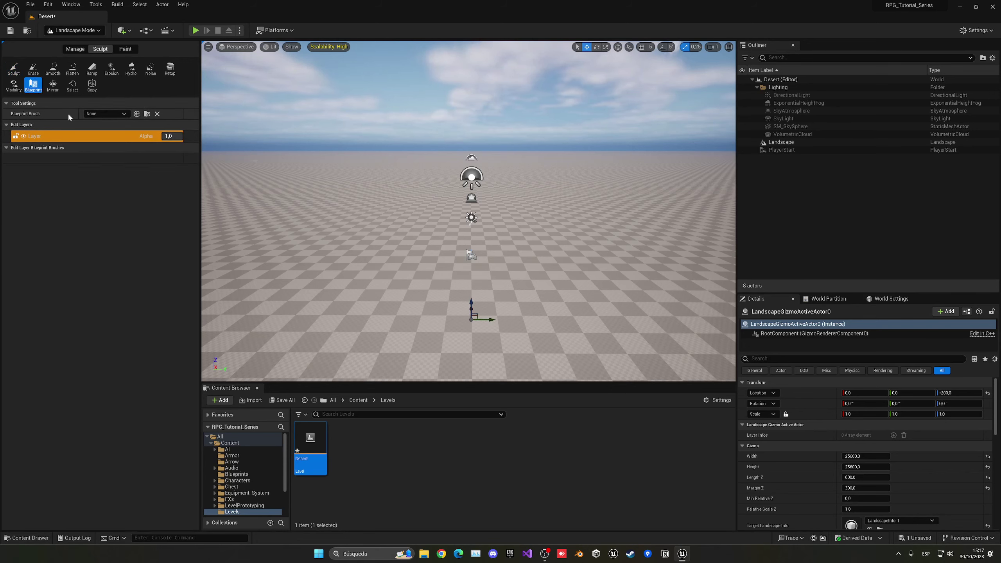
click(105, 114)
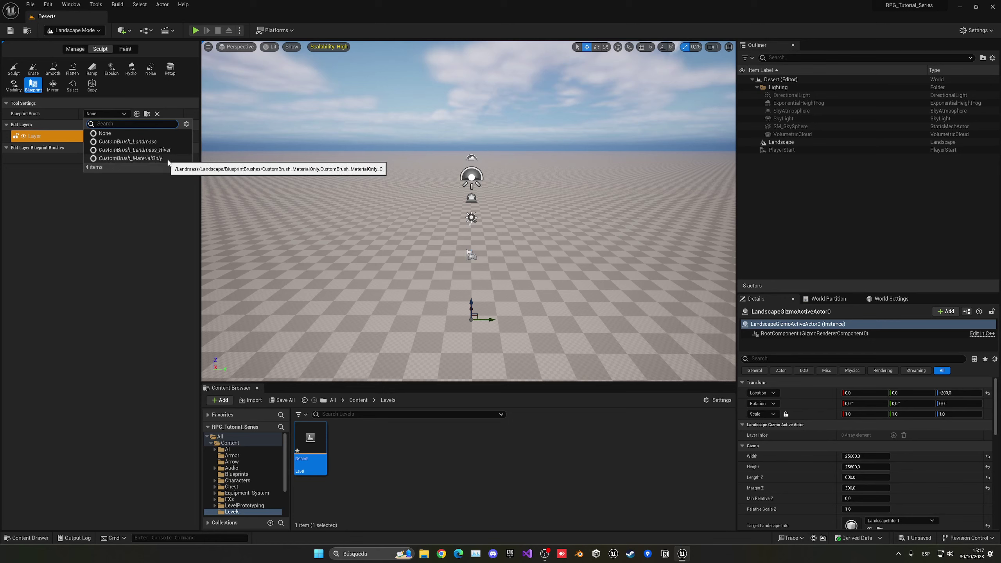
click(153, 160)
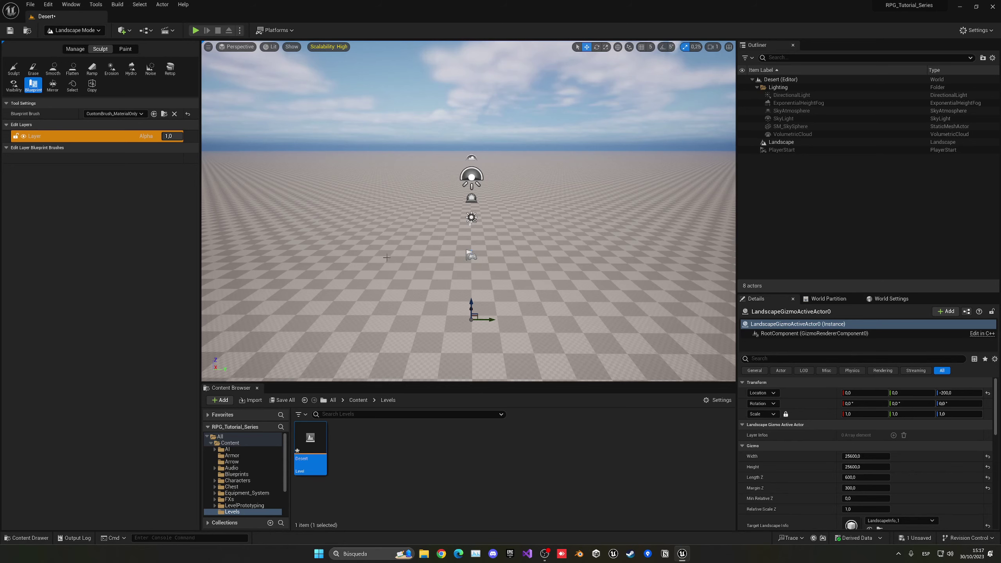
click(473, 281)
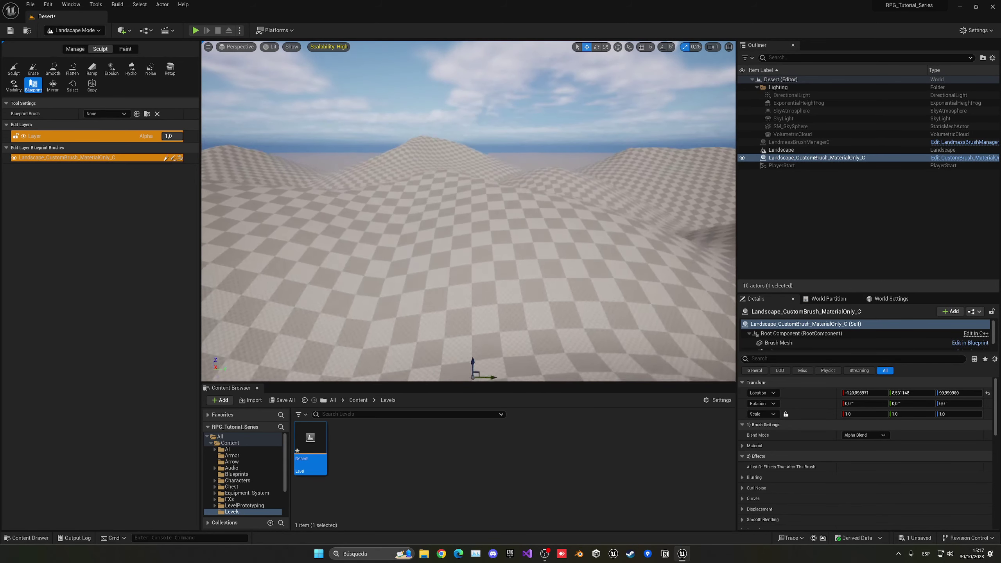
Step: Examine the terrain shape that the blueprint brush generates across the landscape
mouse_move(473, 282)
right_down()
mouse_move(307, 304)
mouse_move(211, 283)
right_up()
key(s)
mouse_move(413, 175)
right_down()
mouse_move(567, 182)
mouse_move(445, 166)
right_up()
key(e)
key(w)
scroll(562, 183, up, 5)
key(s)
right_drag(535, 175, 556, 149)
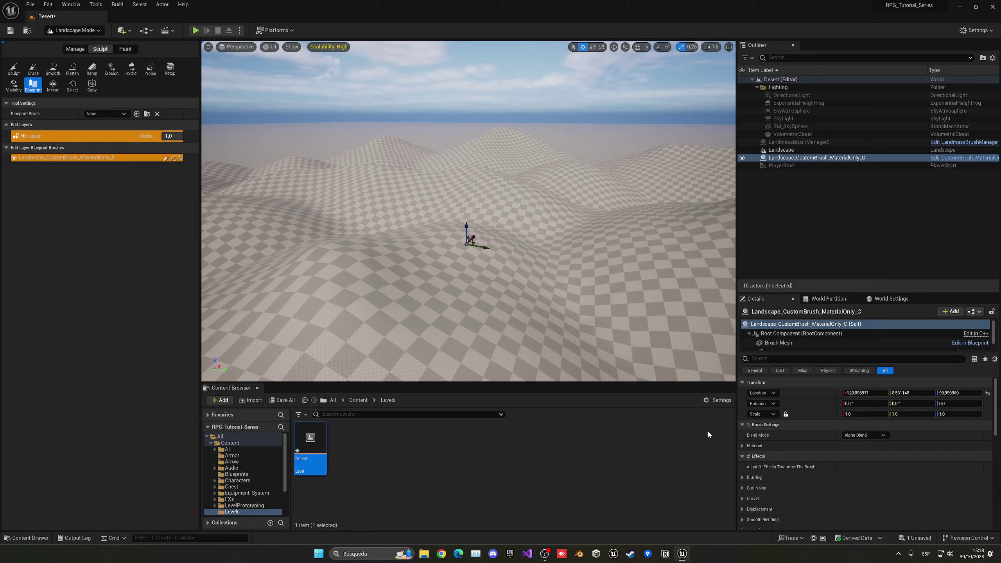
Step: Set the custom brush's Brush Material to GenNoise_02_Voronoi
click(743, 446)
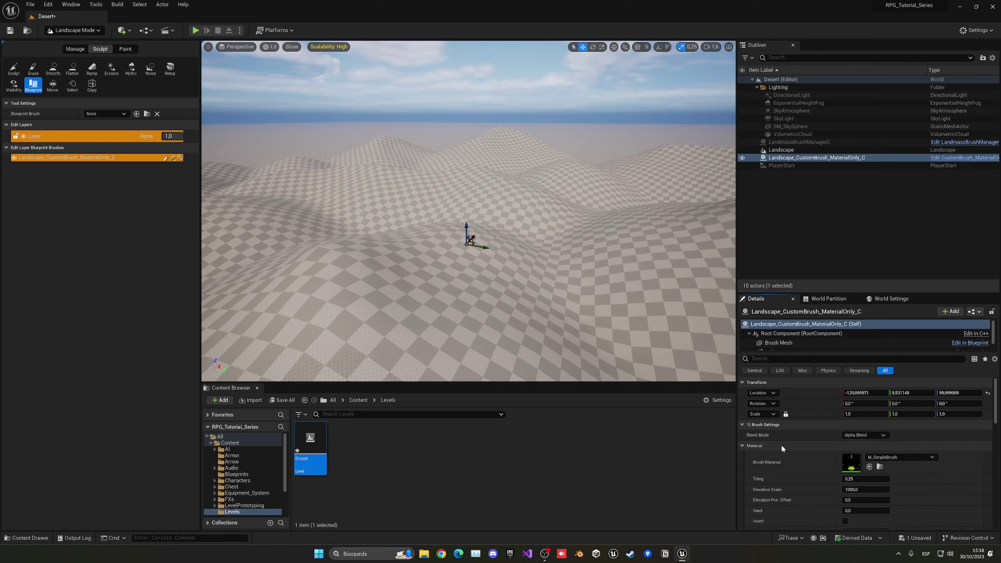
scroll(780, 444, down, 2)
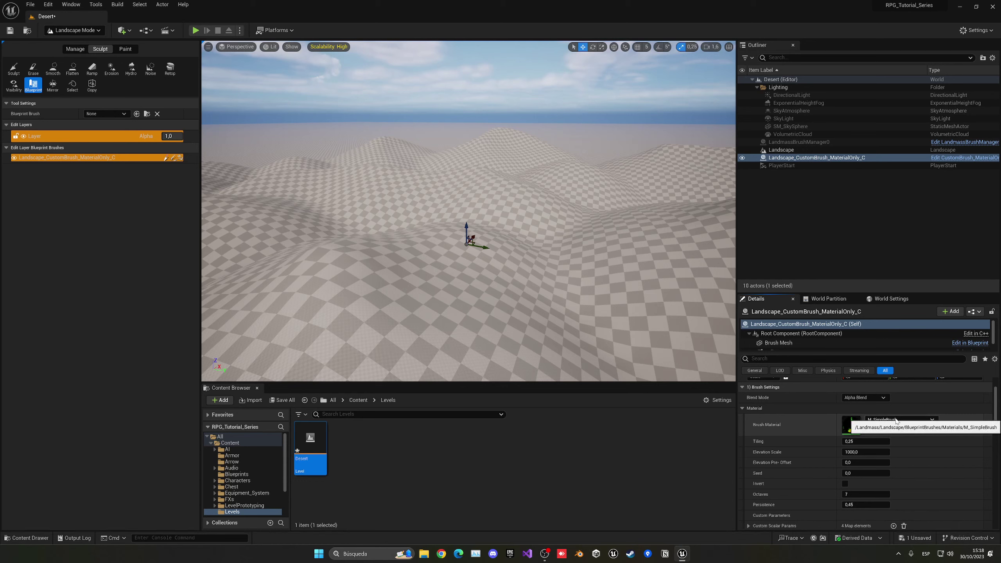
click(932, 420)
text(noise)
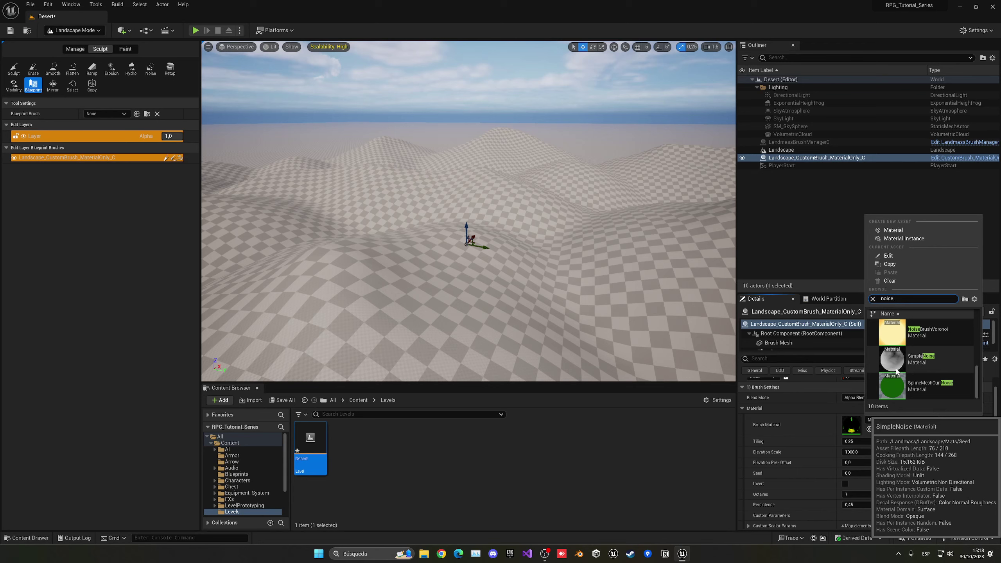
click(974, 299)
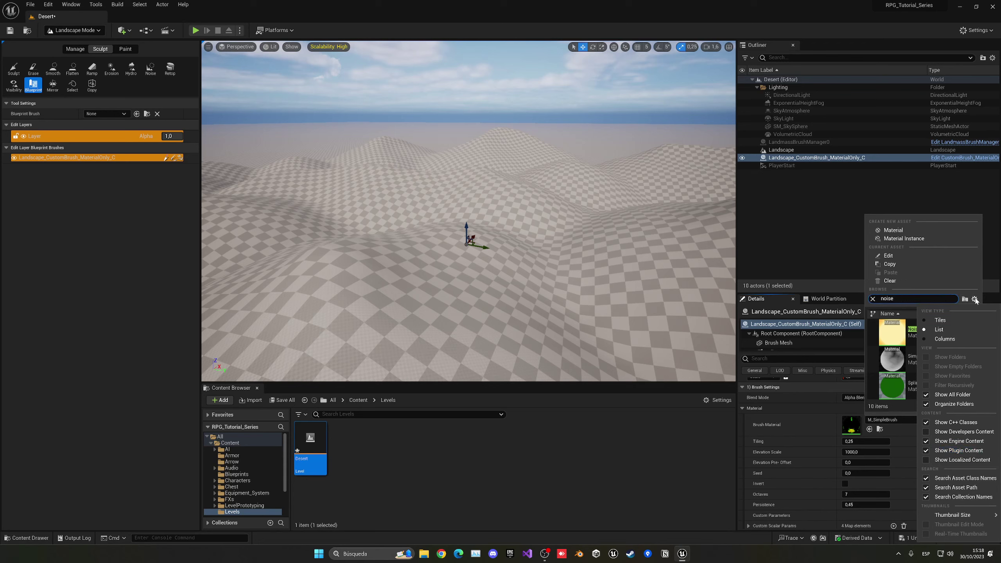
click(975, 299)
scroll(918, 334, up, 1)
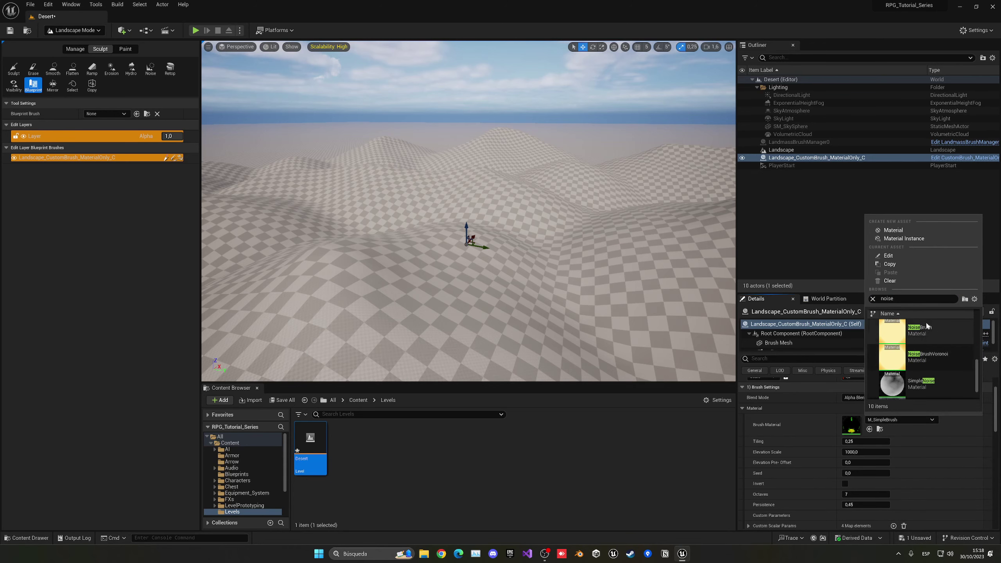
scroll(927, 335, up, 3)
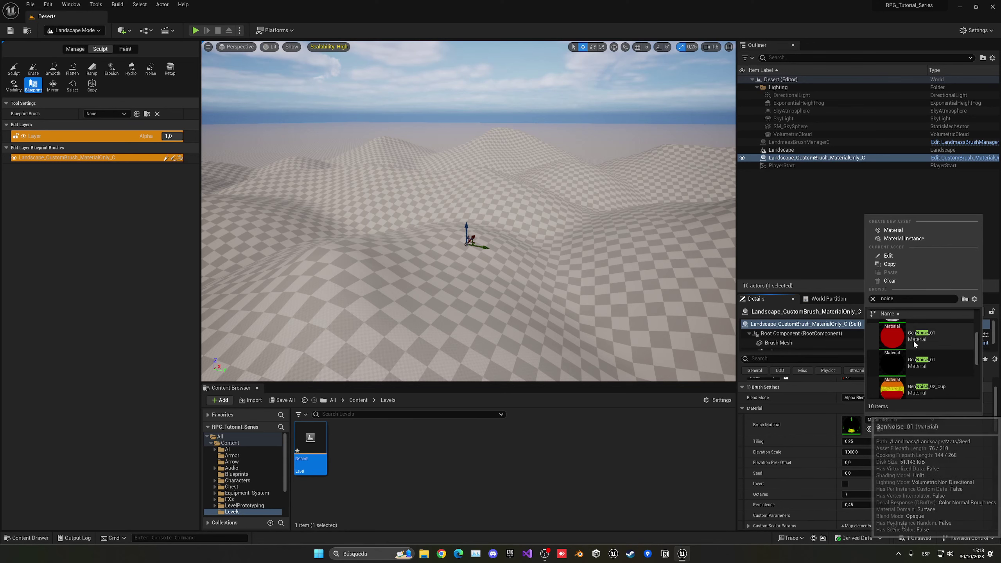
scroll(931, 346, down, 2)
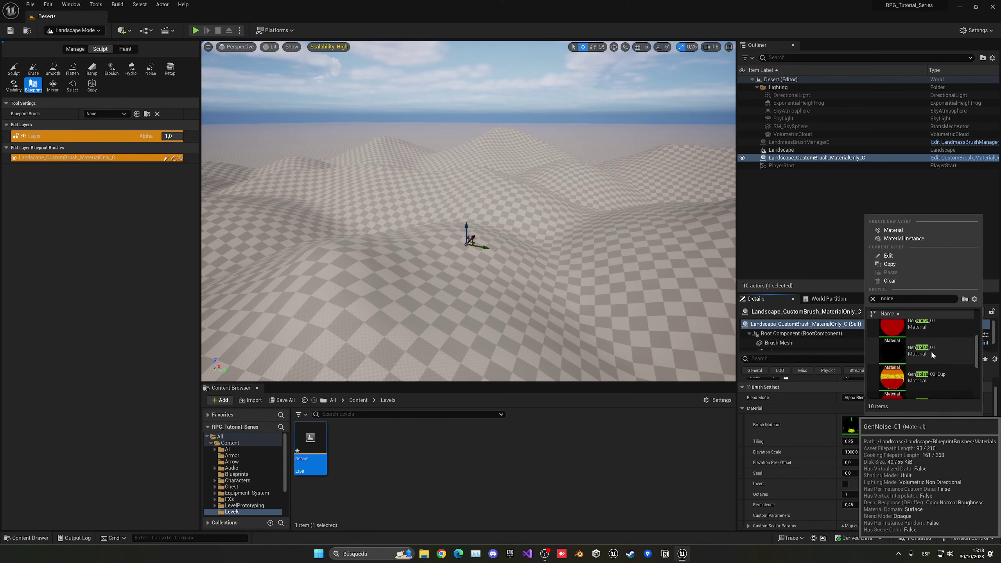
scroll(936, 353, down, 1)
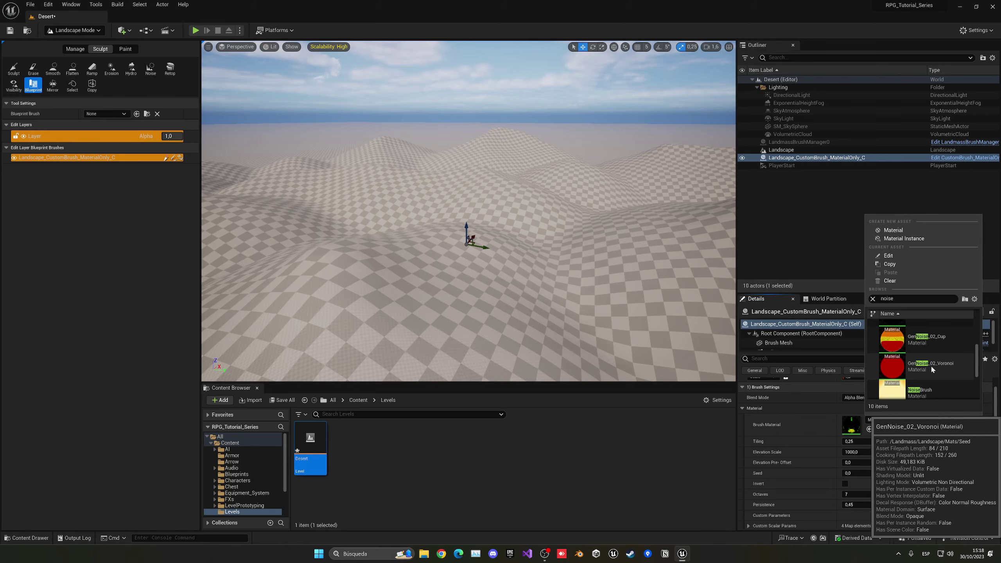
click(944, 366)
right_drag(543, 265, 516, 253)
scroll(516, 253, down, 1)
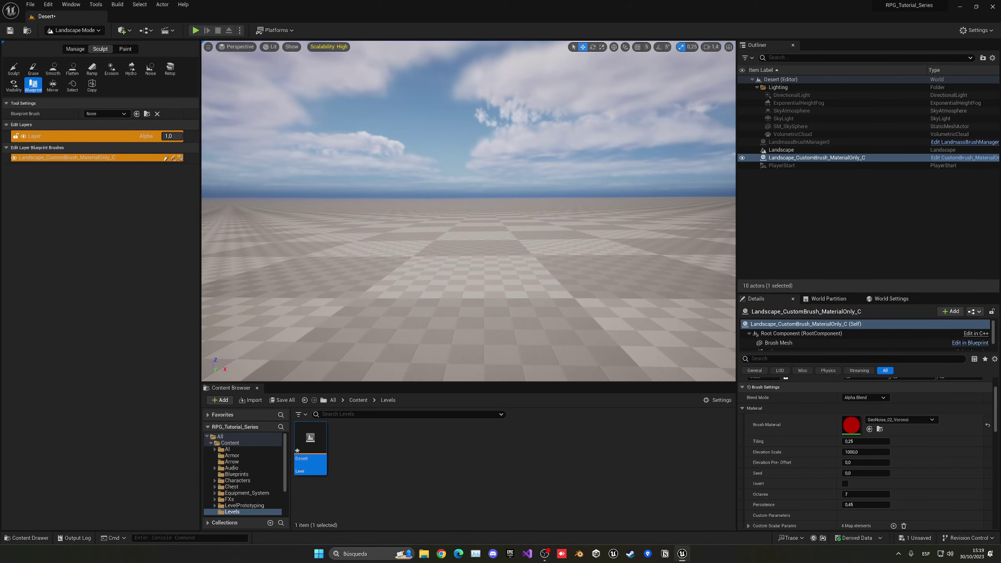
right_drag(521, 216, 535, 214)
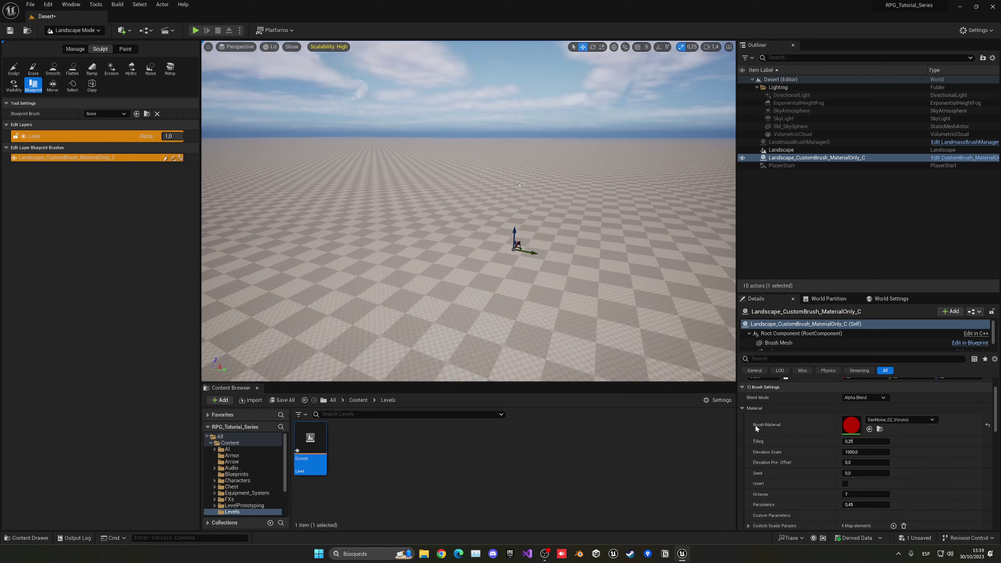
Step: Set the custom brush's Elevation Scale to 5000 and look over the terrain
click(842, 452)
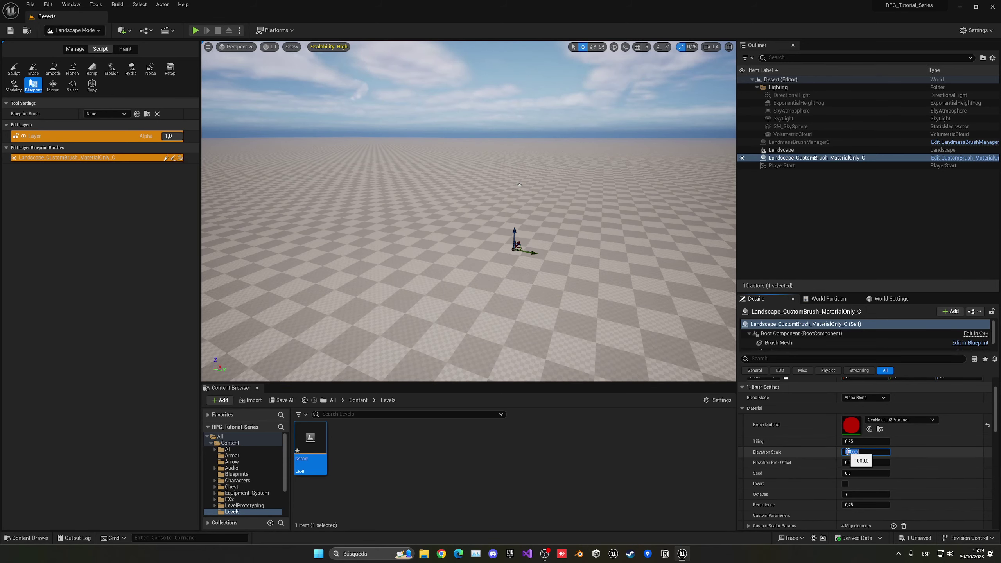
text(5)
key(Return)
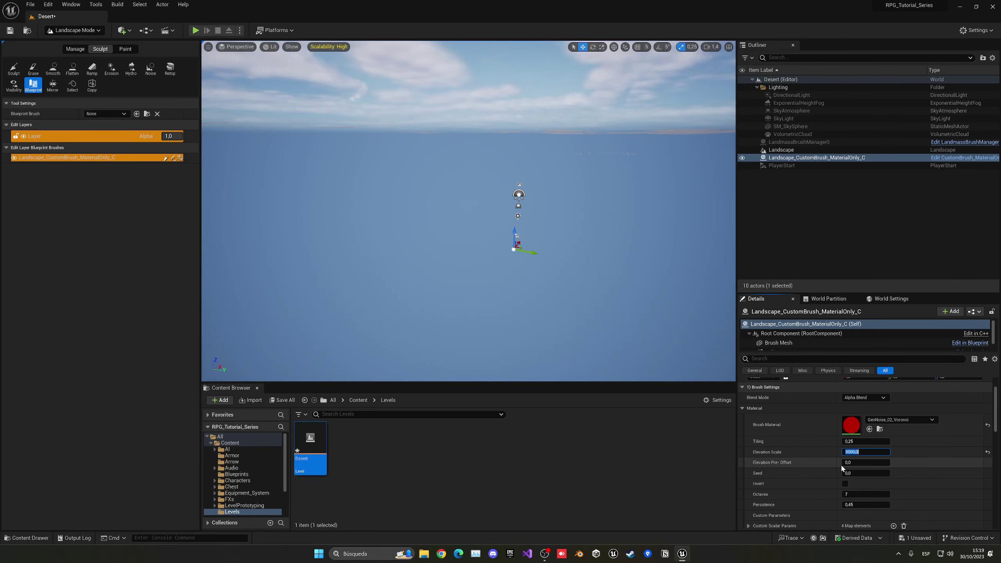
right_drag(469, 210, 391, 213)
mouse_move(470, 257)
right_down()
mouse_move(507, 247)
mouse_move(470, 257)
right_up()
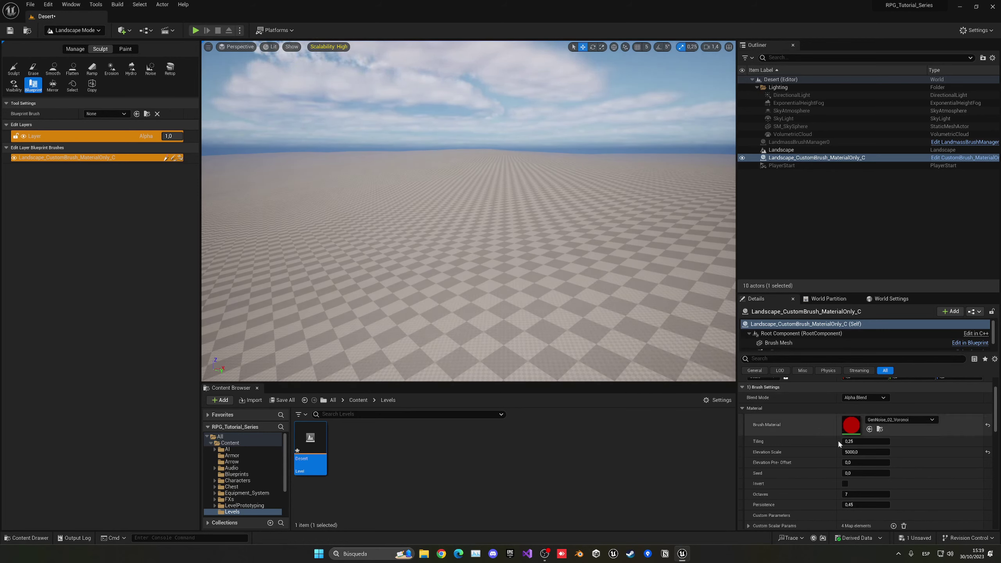
Step: Raise the custom brush's Elevation Scale to 7000 and check the resulting terrain
click(849, 453)
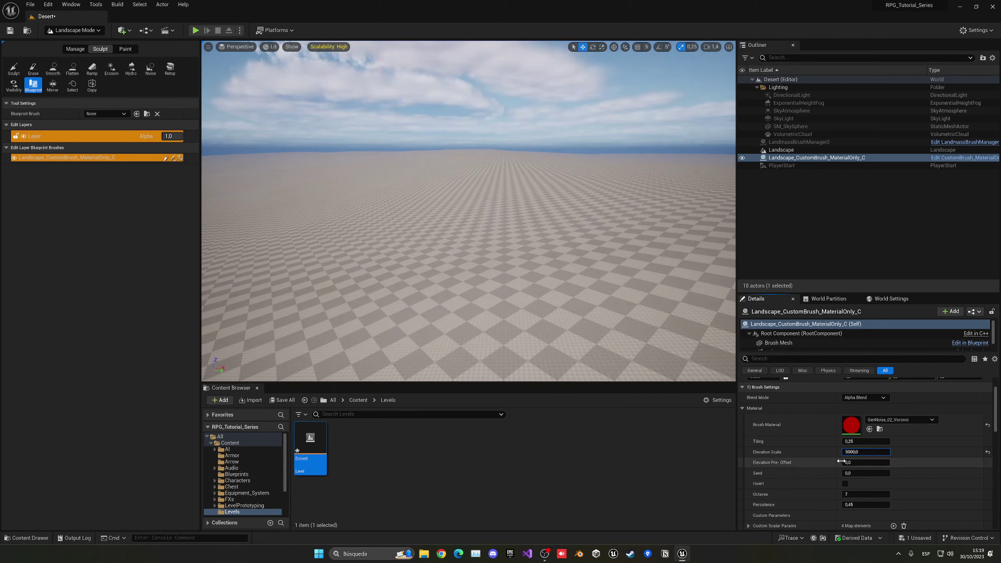
text(7)
key(Return)
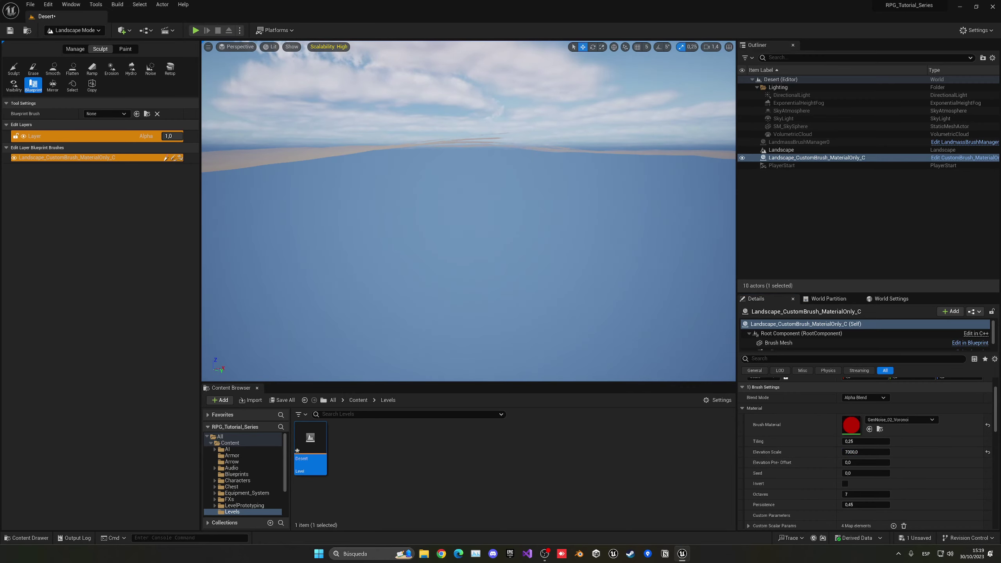
right_drag(515, 172, 435, 166)
right_drag(565, 187, 564, 187)
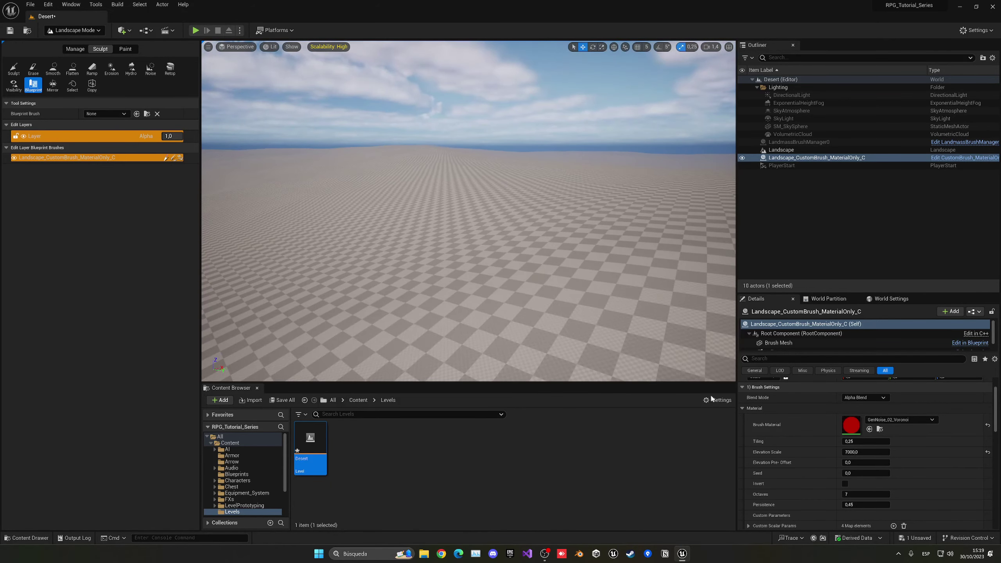
Step: Set the custom brush's Elevation Scale to 10000 and look over the resulting terrain
click(848, 456)
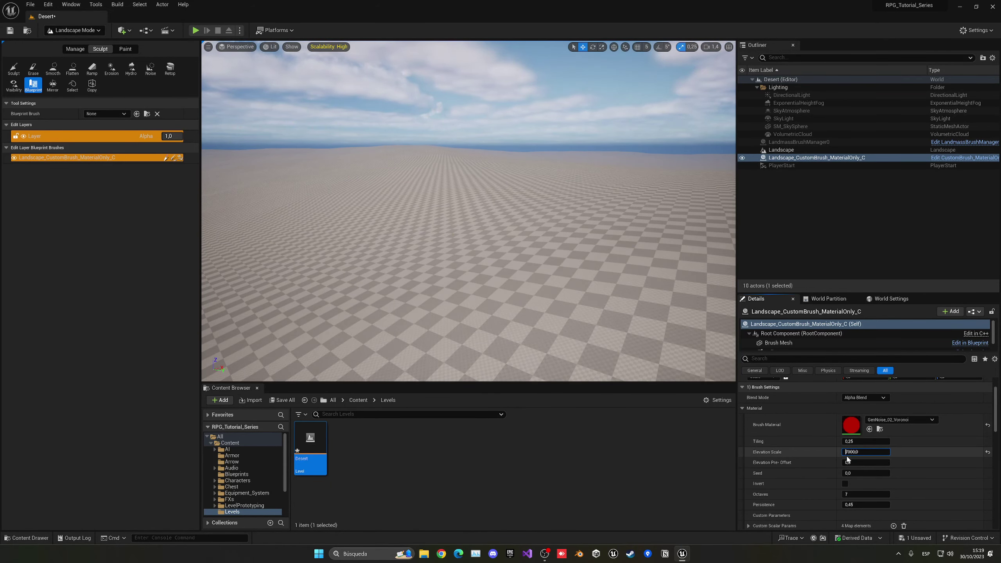
text(10)
key(Return)
right_drag(563, 237, 425, 239)
key(w)
right_drag(469, 214, 469, 213)
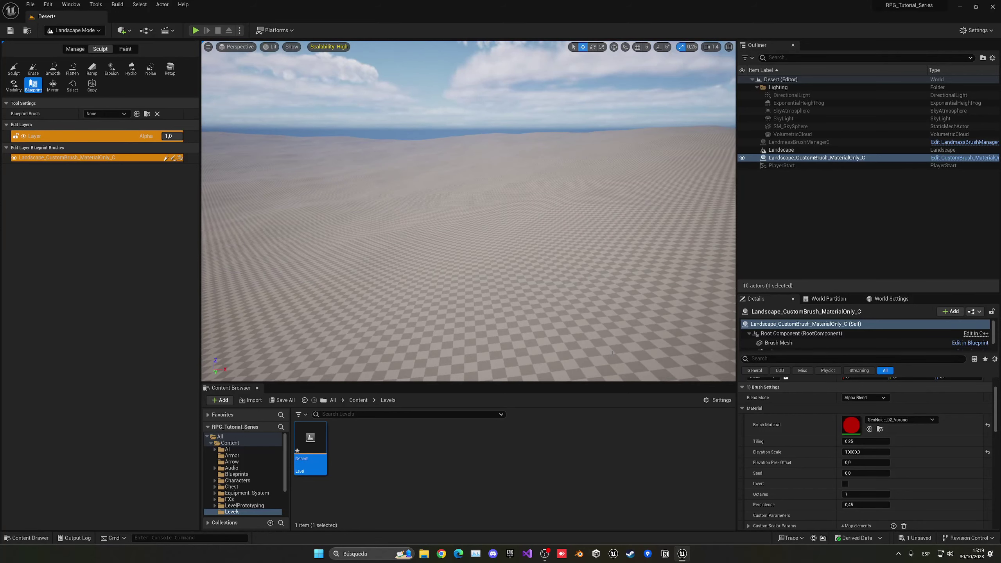
Step: Try an Octaves value of 2 on the custom brush and check the terrain's smoothness
click(859, 496)
text(2)
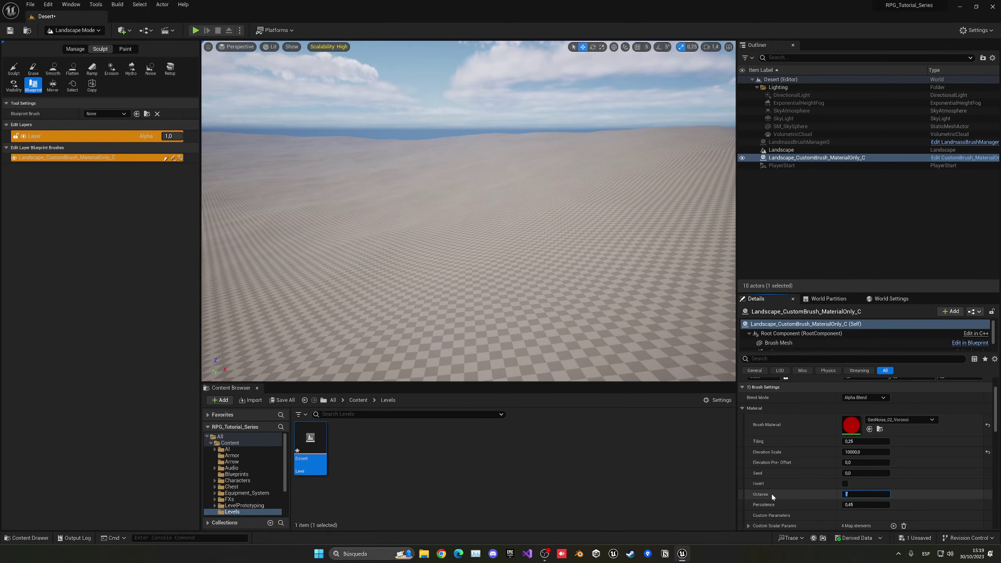
key(Return)
right_drag(572, 269, 693, 239)
right_drag(488, 251, 487, 251)
Step: Set the custom brush's Octaves to 5 and inspect the terrain from several directions
click(848, 495)
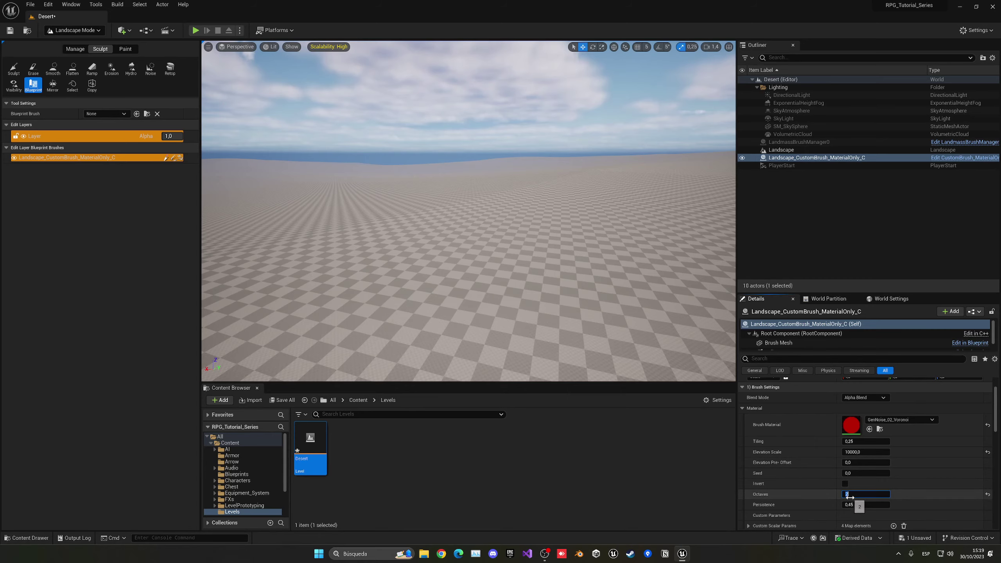
text(5)
key(Return)
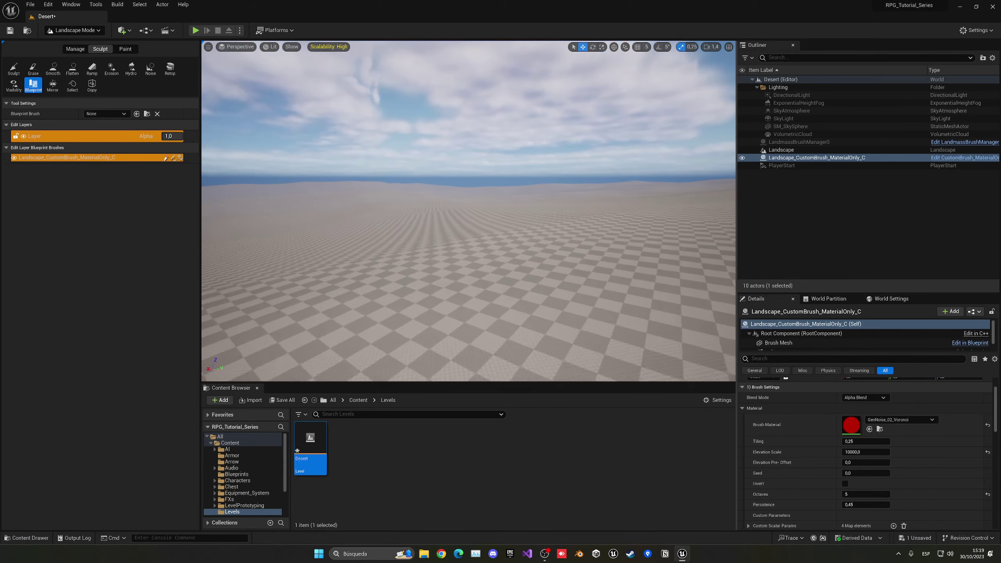
right_drag(506, 144, 474, 143)
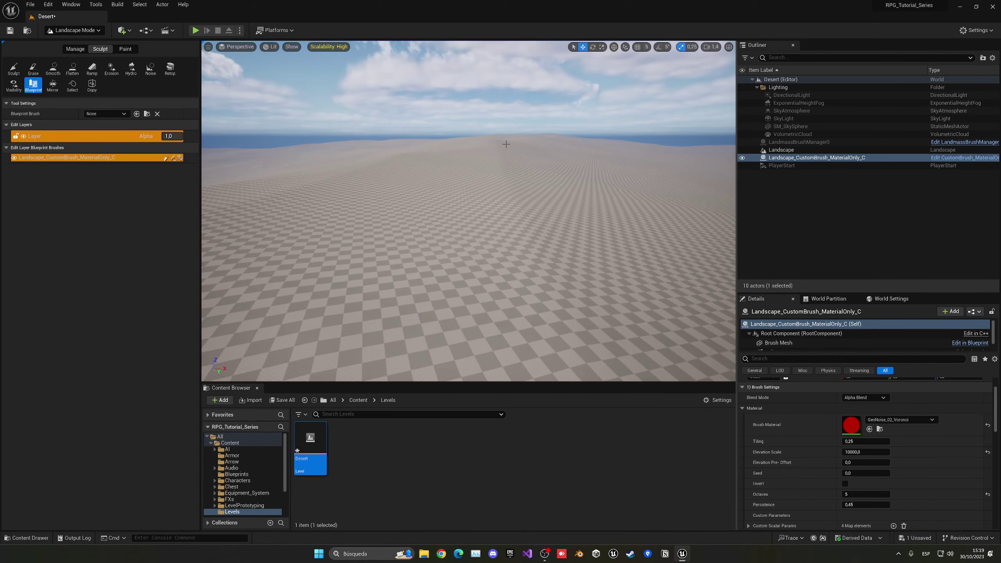
right_drag(486, 197, 487, 186)
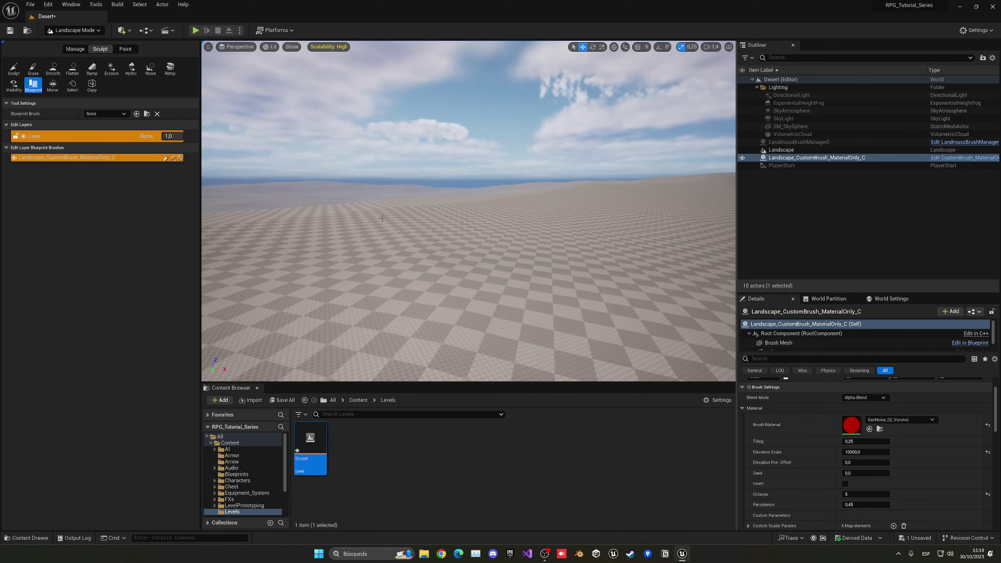
right_drag(381, 218, 400, 229)
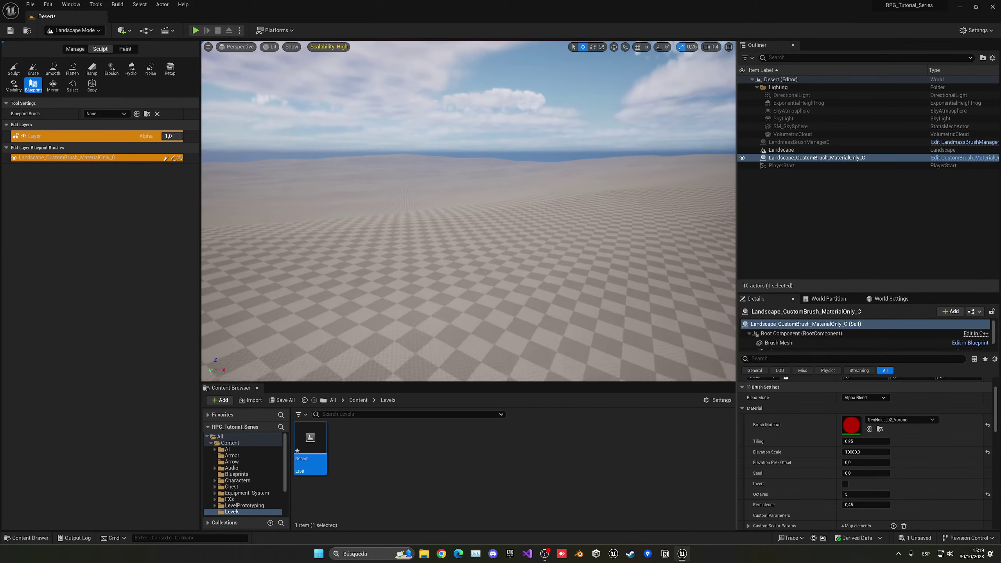
right_drag(497, 199, 551, 193)
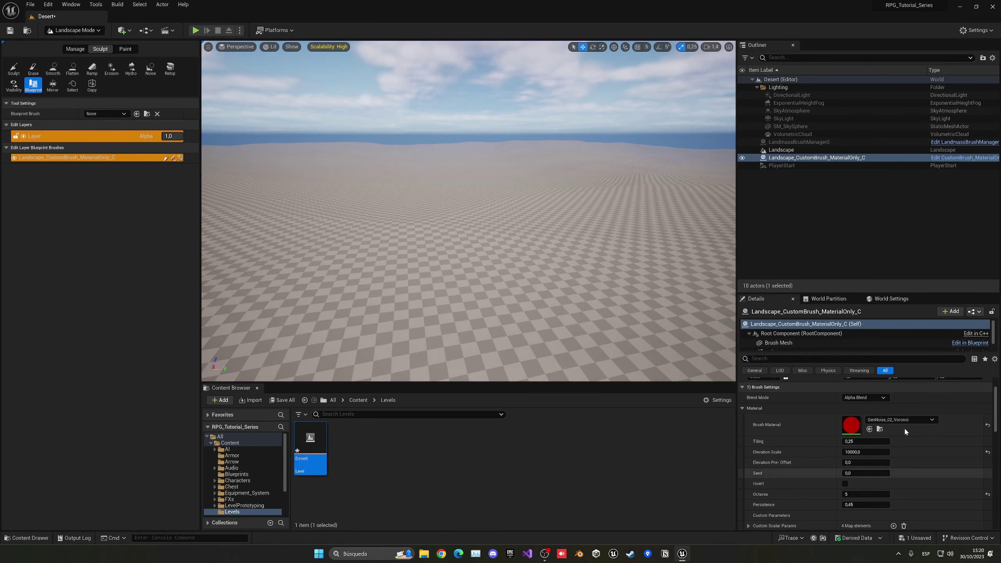
right_drag(524, 245, 559, 244)
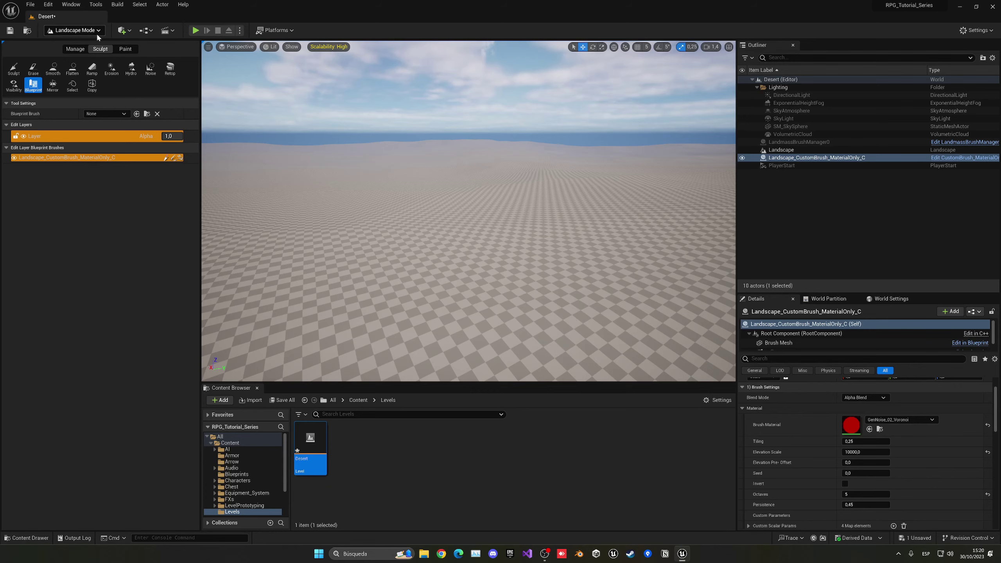
Step: Switch the editor from Landscape Mode to Selection Mode and save the Desert level
click(74, 30)
click(67, 43)
key(ctrl+s)
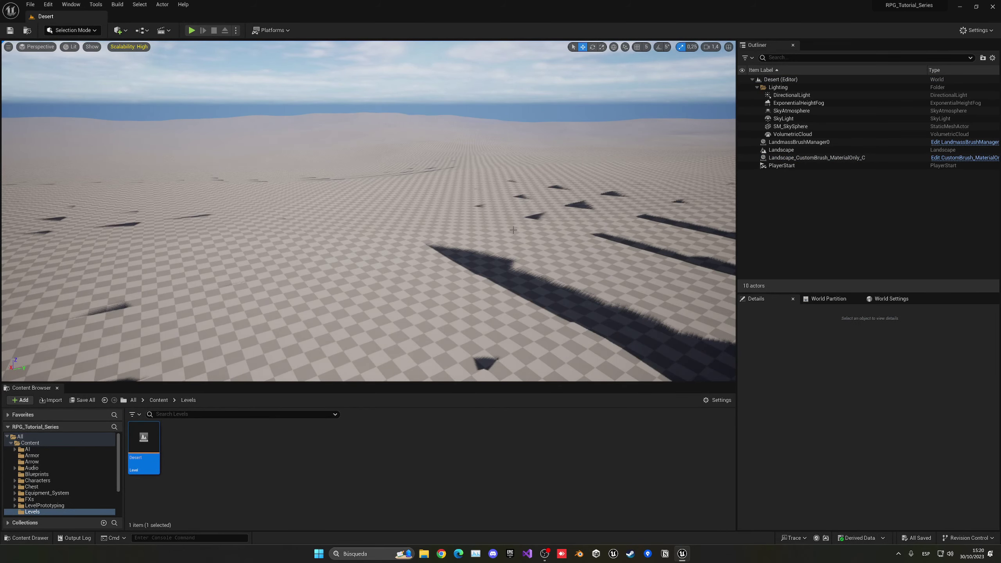
Step: Inspect the landscape's dunes and shadows from several viewpoints and show the project's top-level Content folder
right_drag(513, 230, 578, 256)
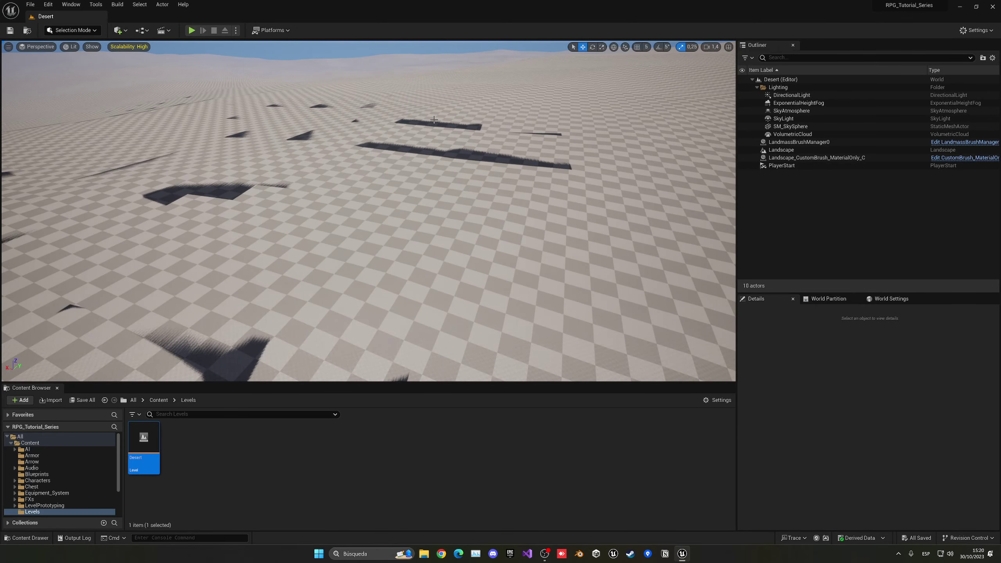
key(w)
right_drag(434, 119, 398, 84)
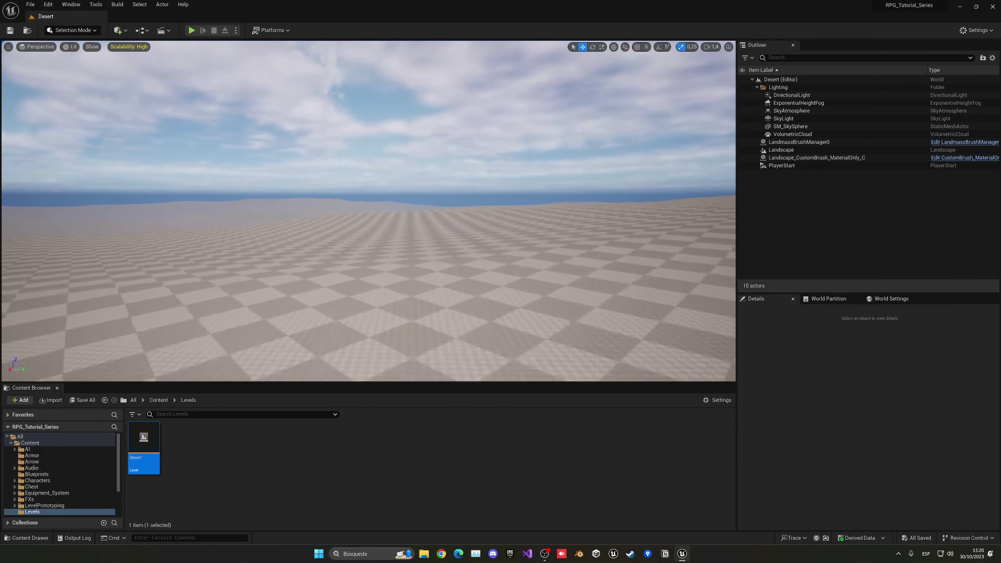
right_drag(378, 173, 336, 212)
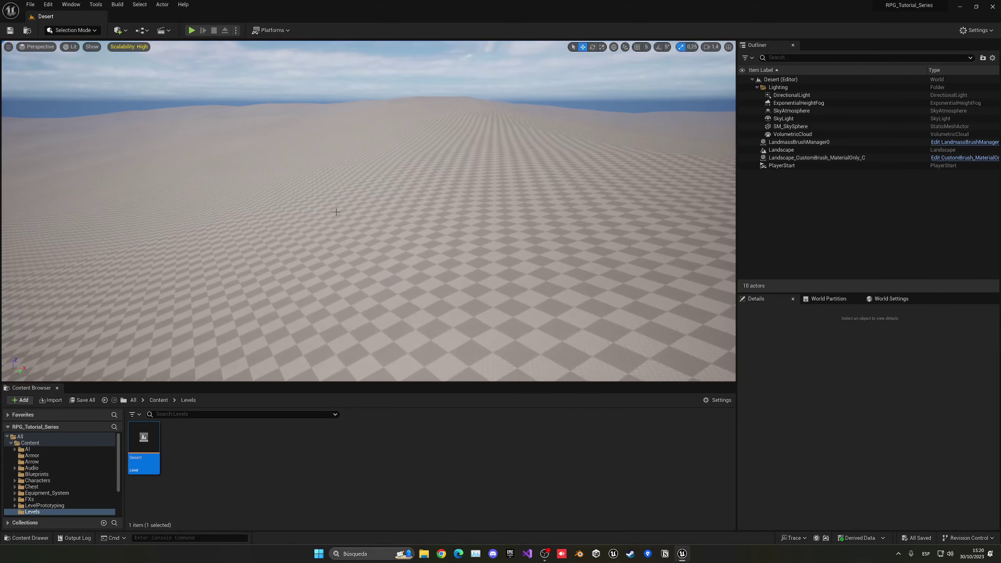
click(162, 401)
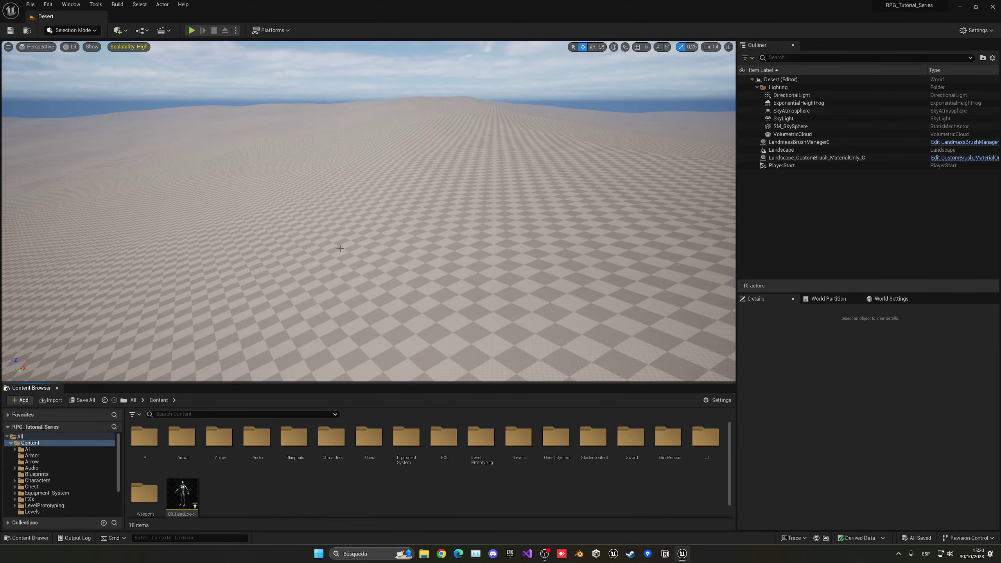
right_drag(340, 248, 338, 229)
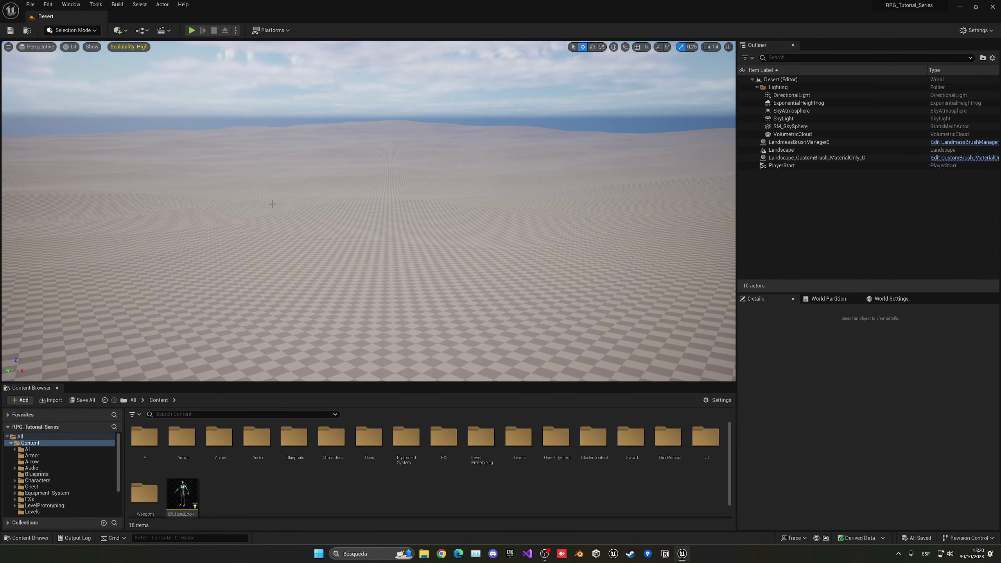
Step: Focus on the PlayerStart and raise it vertically until it sits above the landscape surface
double_click(815, 167)
key(s)
right_drag(479, 208, 479, 208)
scroll(479, 208, up, 3)
key(e)
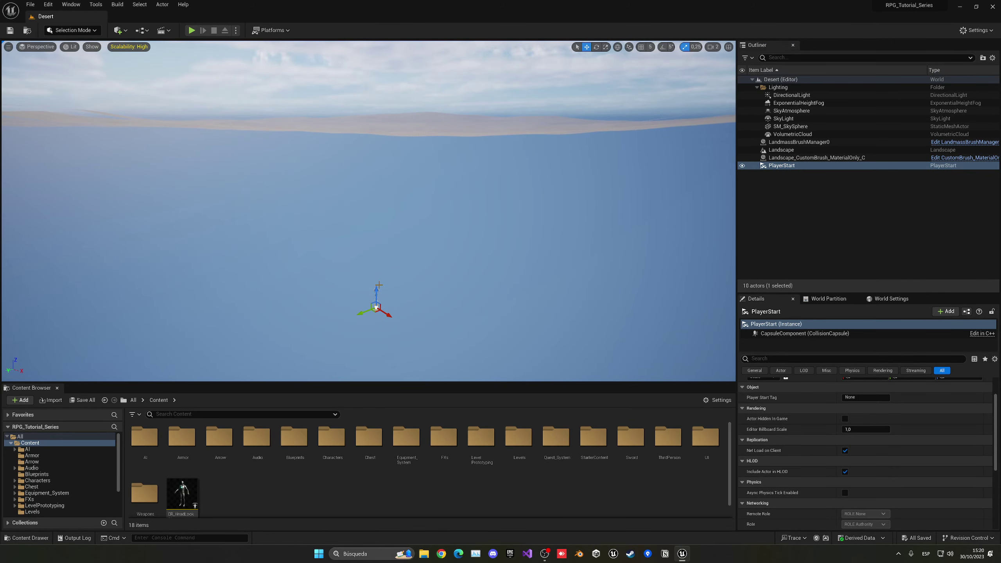
drag(377, 290, 379, 90)
key(e)
right_drag(383, 189, 383, 192)
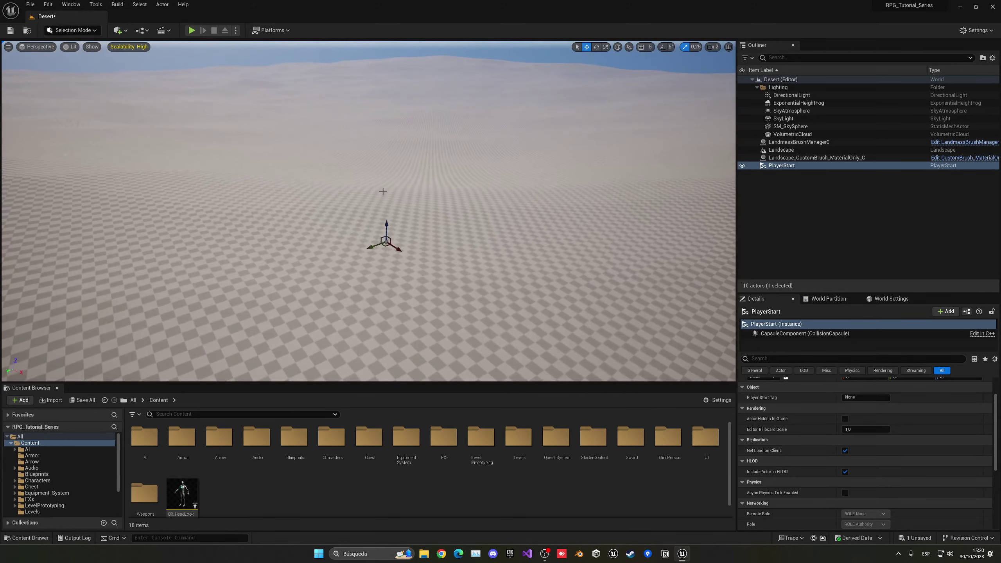
drag(386, 230, 387, 124)
right_drag(386, 126, 390, 114)
key(a)
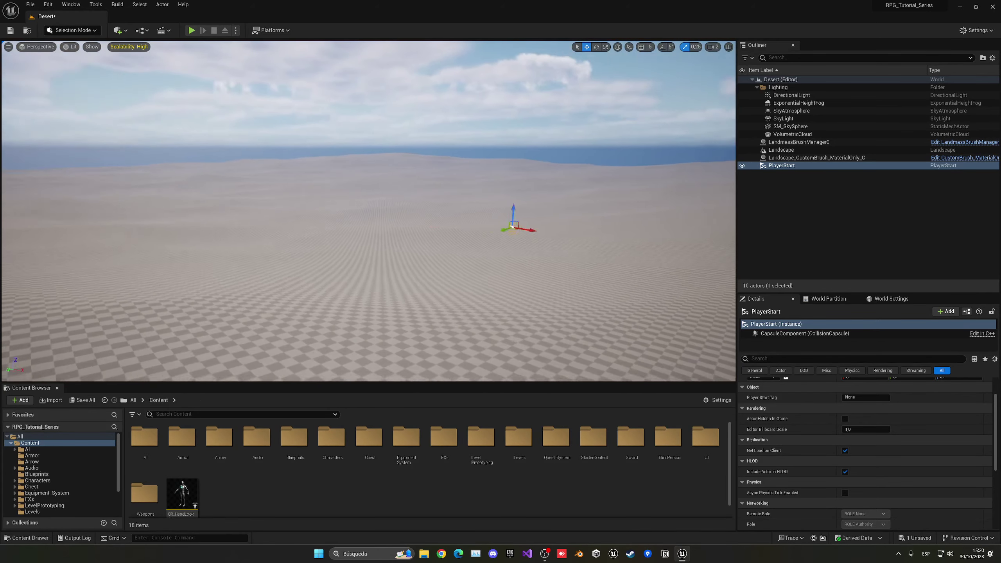
right_drag(378, 157, 406, 208)
key(w)
key(a)
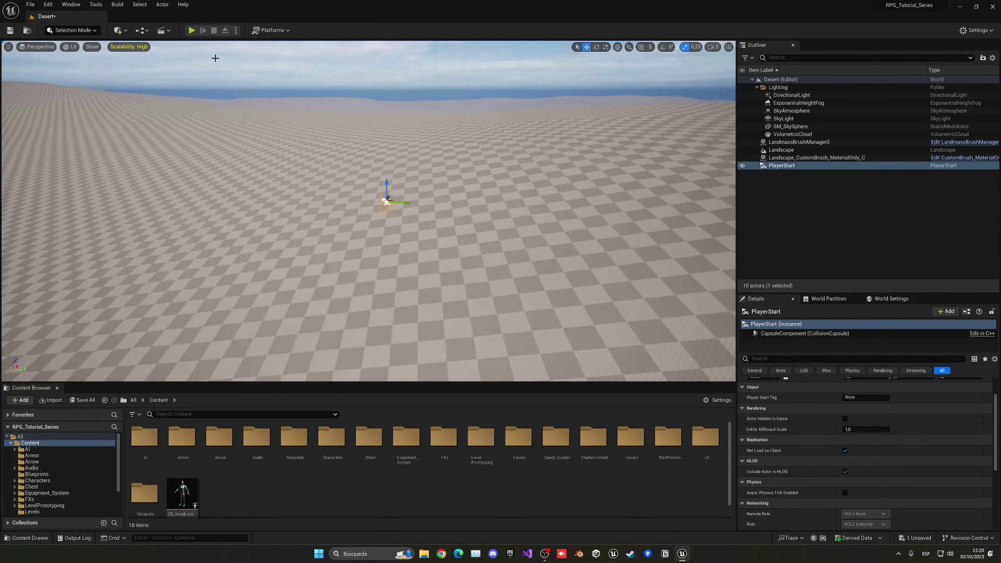
Step: Play-test the level by running the character across the terrain, and save the level after ending the session
click(192, 30)
key(w)
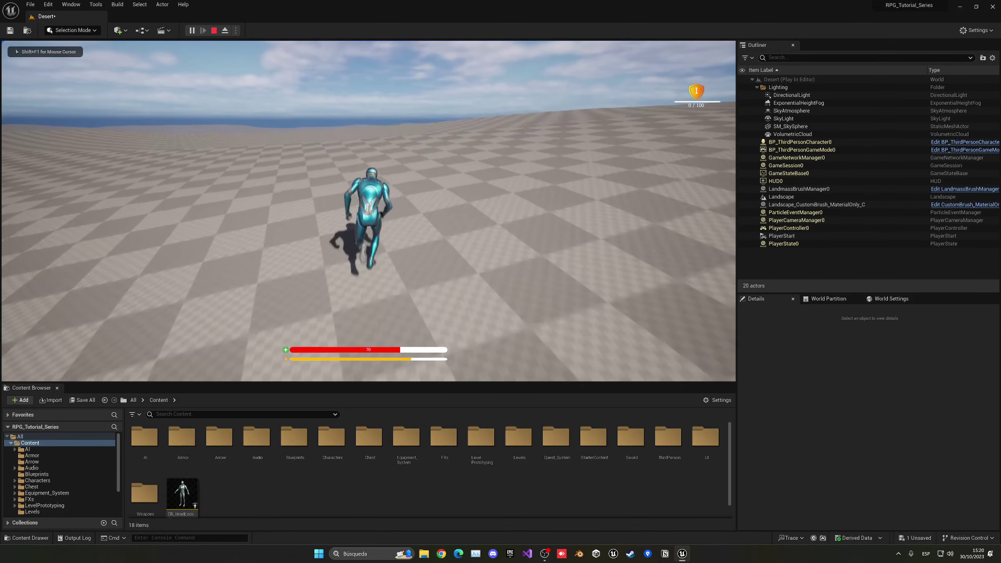
key(d)
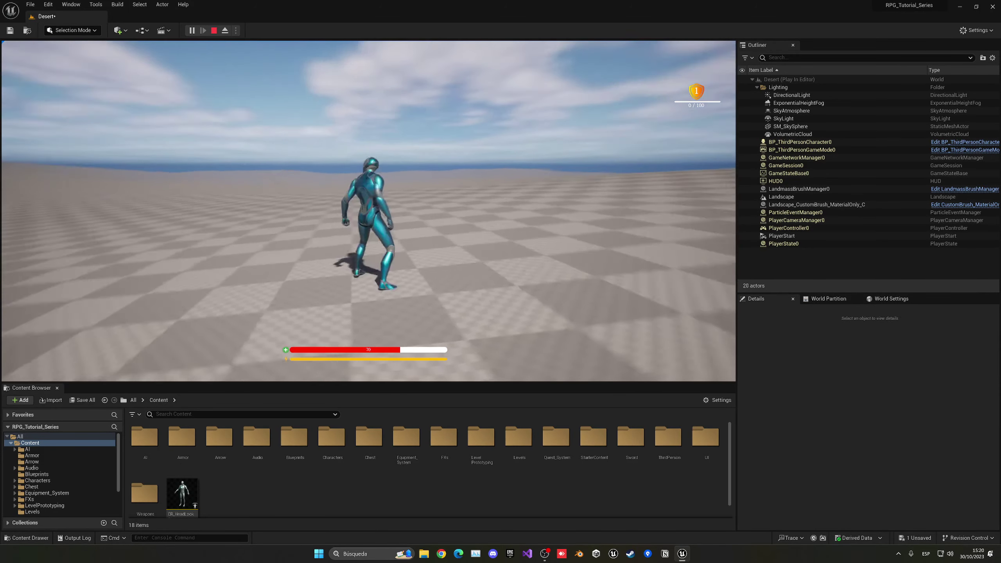
key(w)
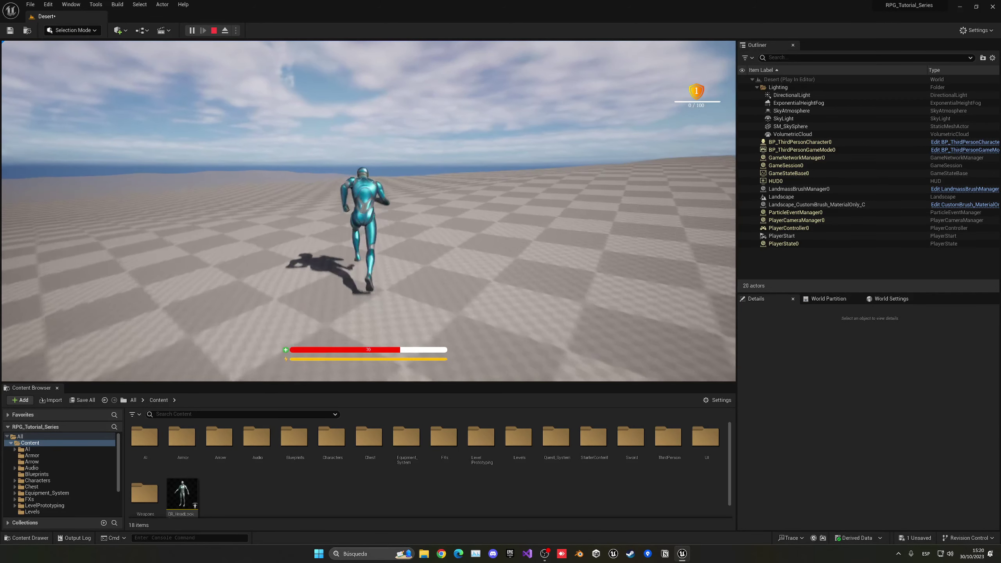
key(Escape)
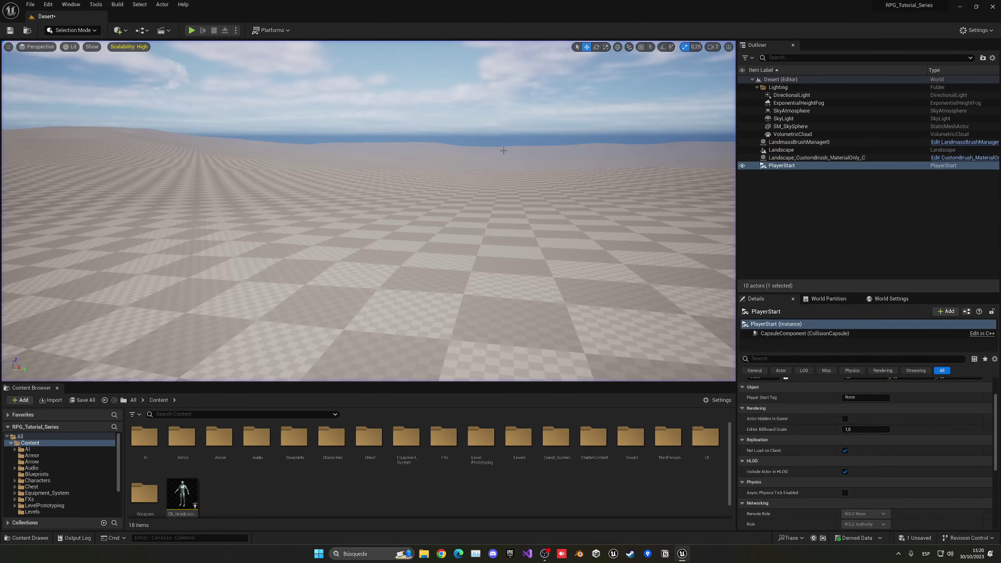
key(ctrl+s)
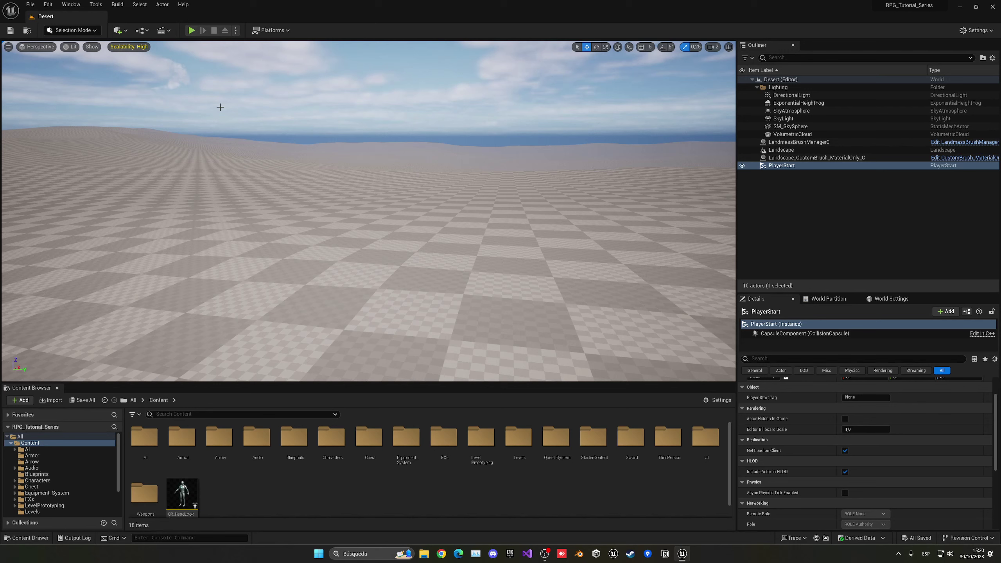
Step: Open Quixel Bridge, search its assets for "sand" and browse the sand surfaces
click(76, 6)
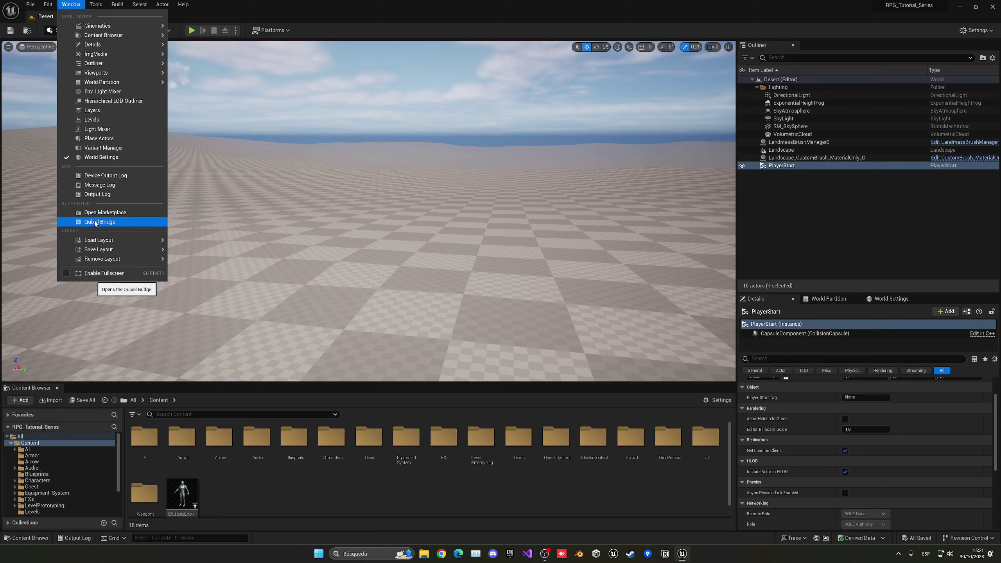
click(95, 222)
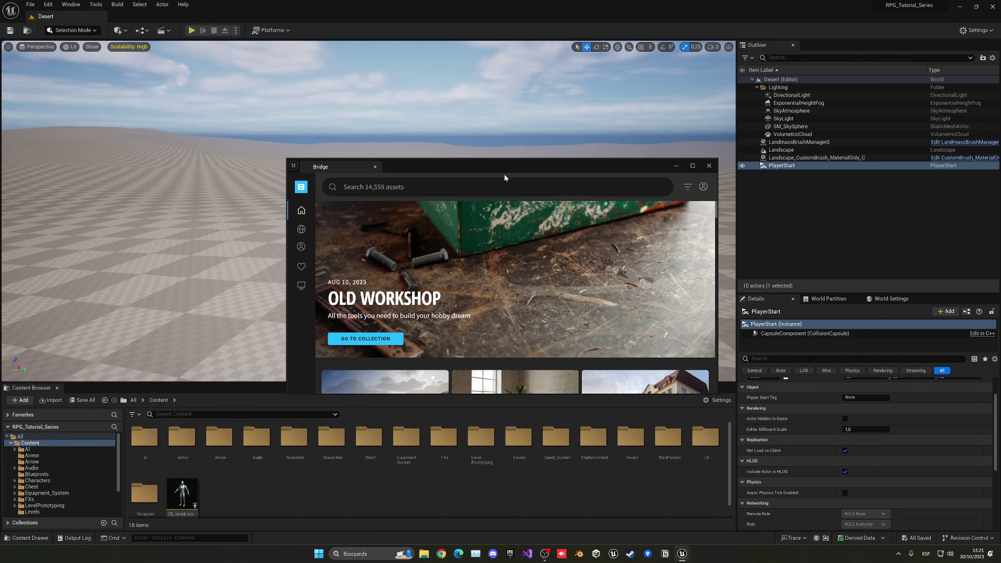
click(398, 184)
text(sand)
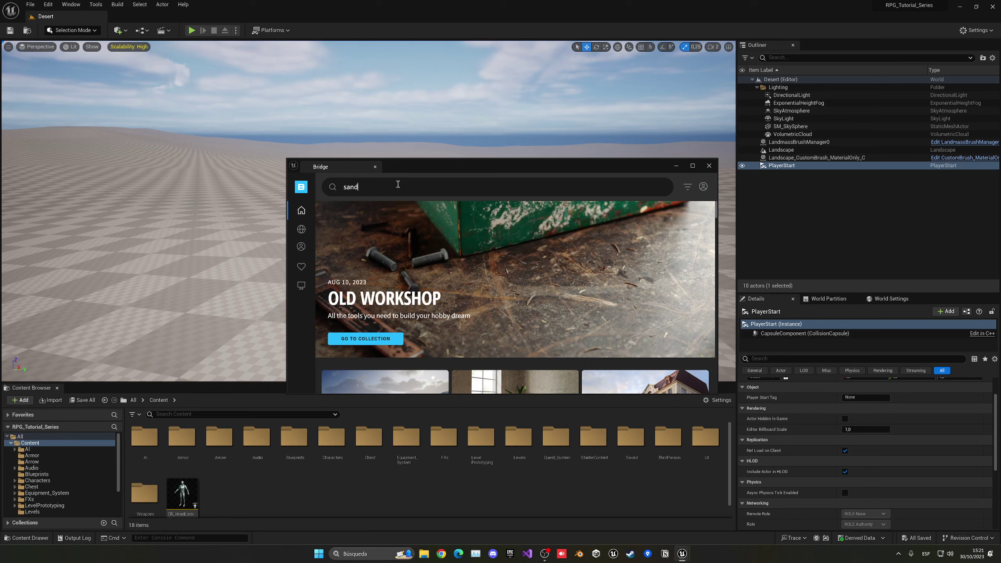
key(Return)
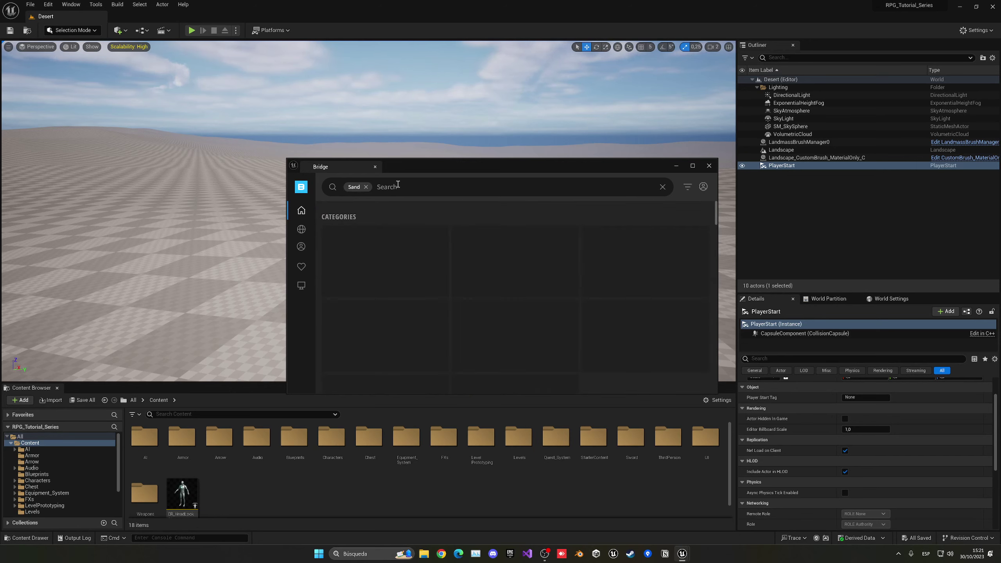
scroll(572, 271, down, 3)
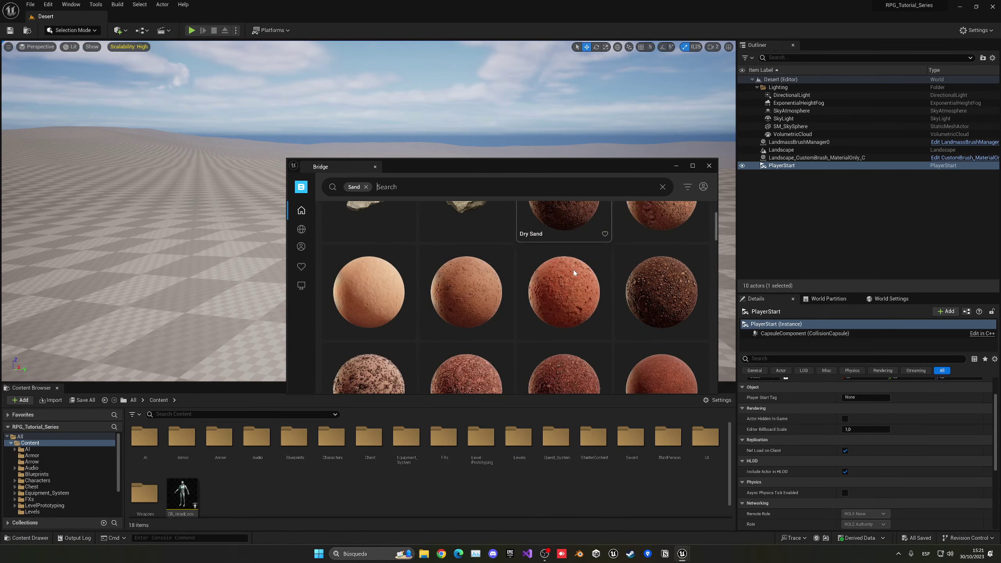
scroll(574, 275, down, 5)
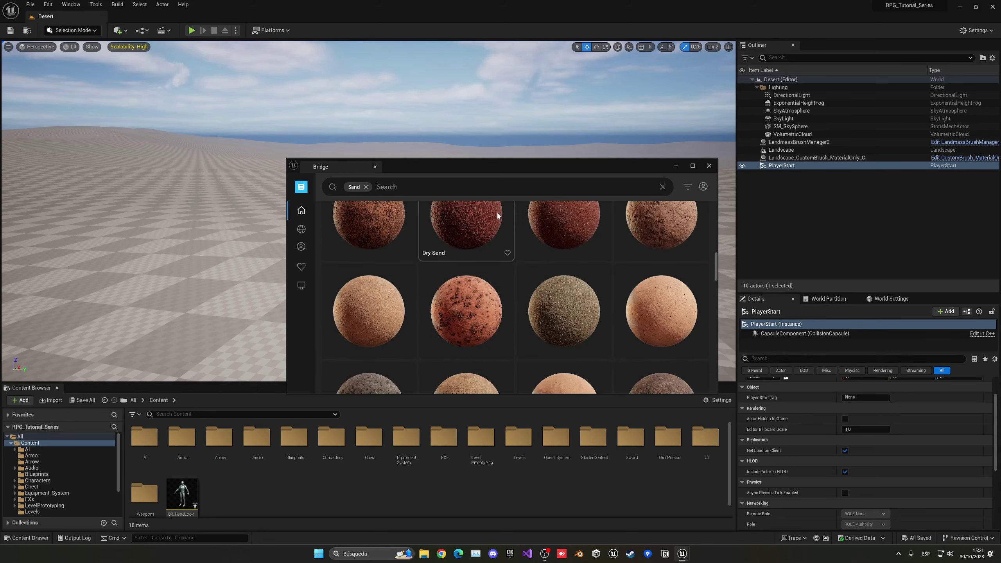
scroll(486, 253, down, 5)
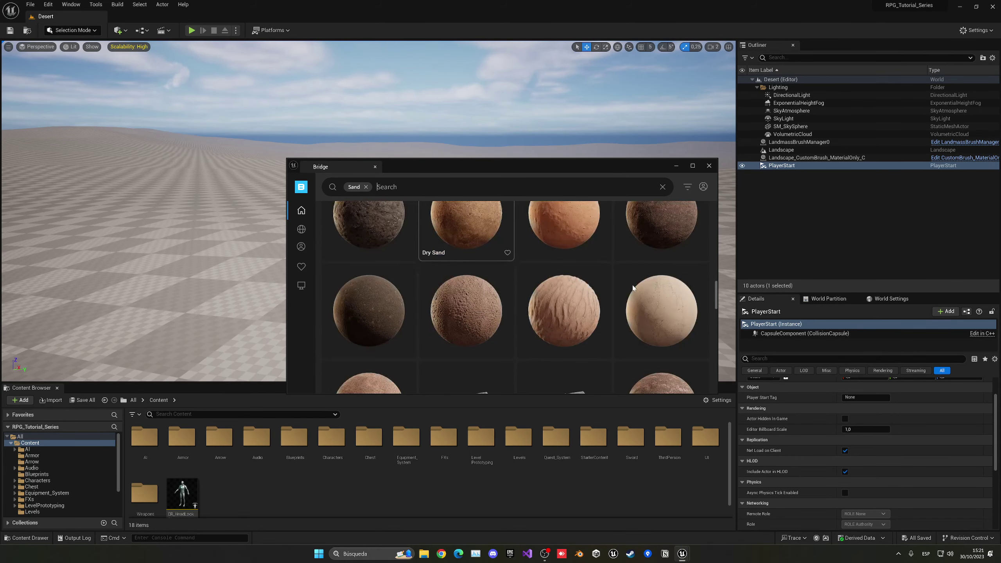
scroll(478, 246, down, 5)
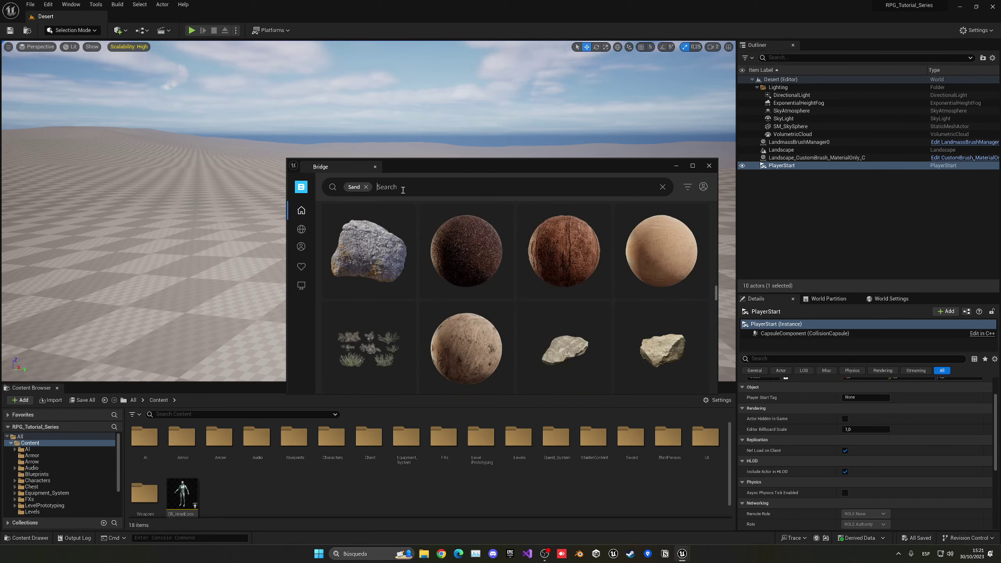
Step: Narrow the sand search with the term "bright" and open the Bright Desert Sand surface's details
text(bright)
key(Return)
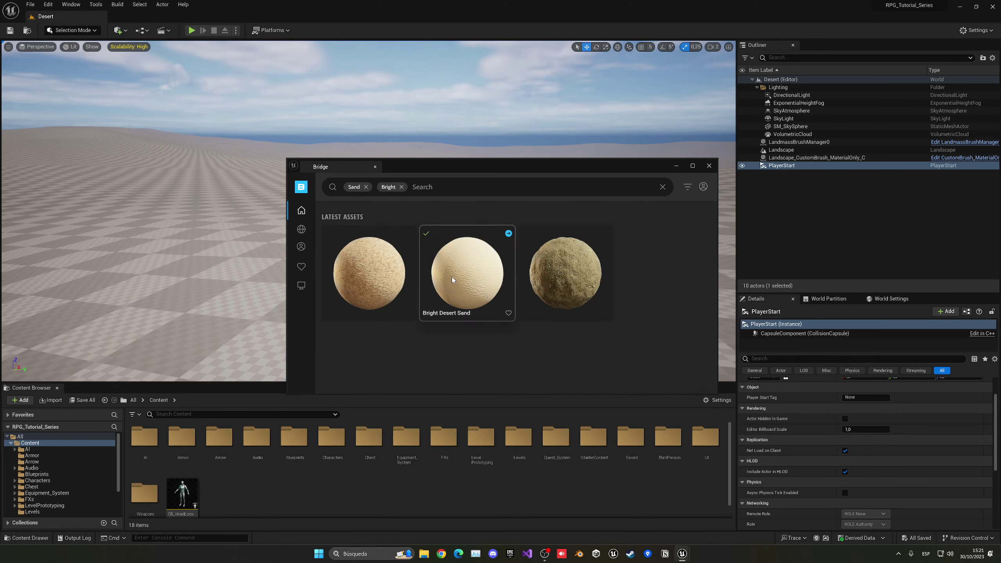
click(452, 277)
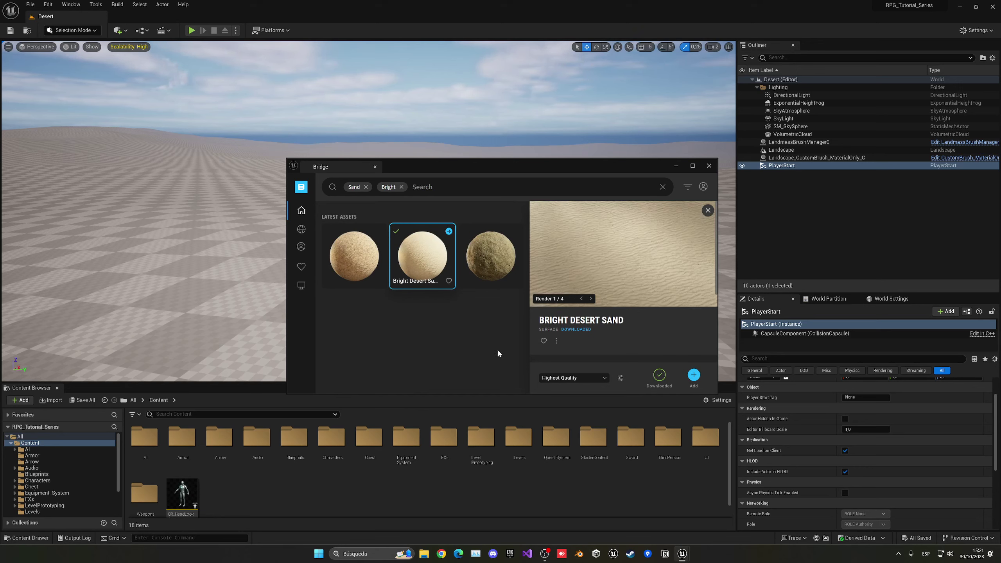
Step: Add the Bright Desert Sand surface to the project at Highest Quality and close Bridge
click(560, 378)
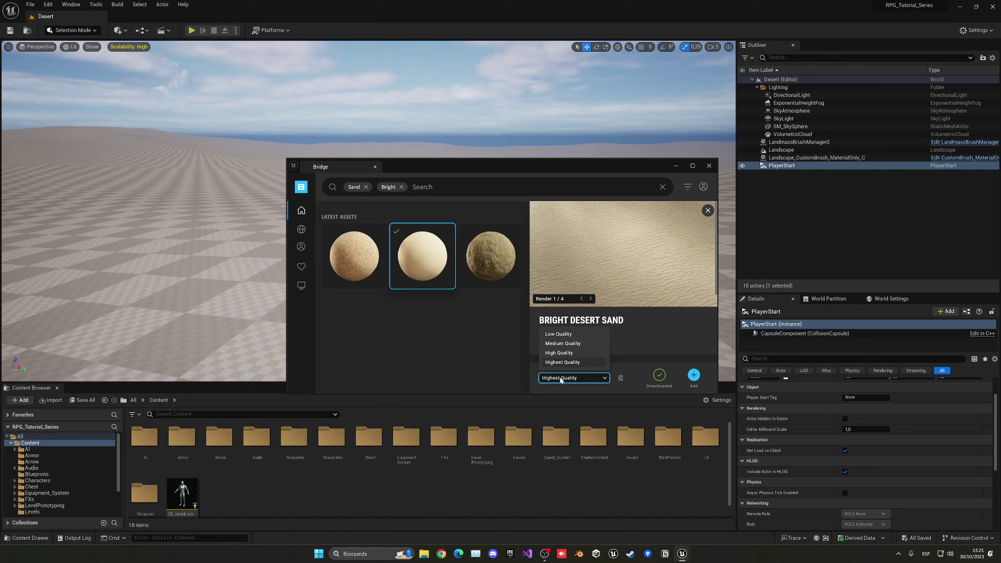
click(560, 378)
click(561, 380)
click(561, 380)
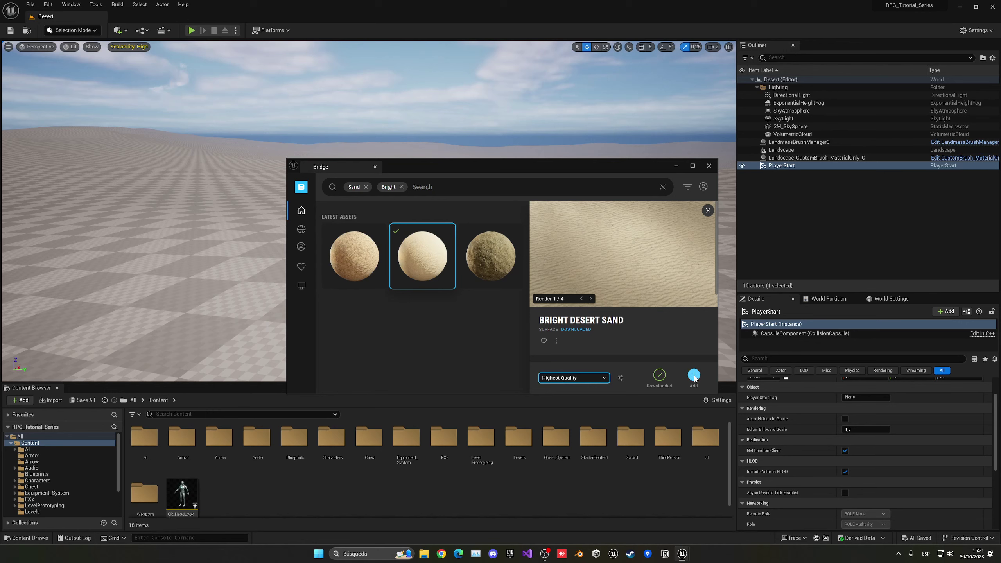
click(694, 376)
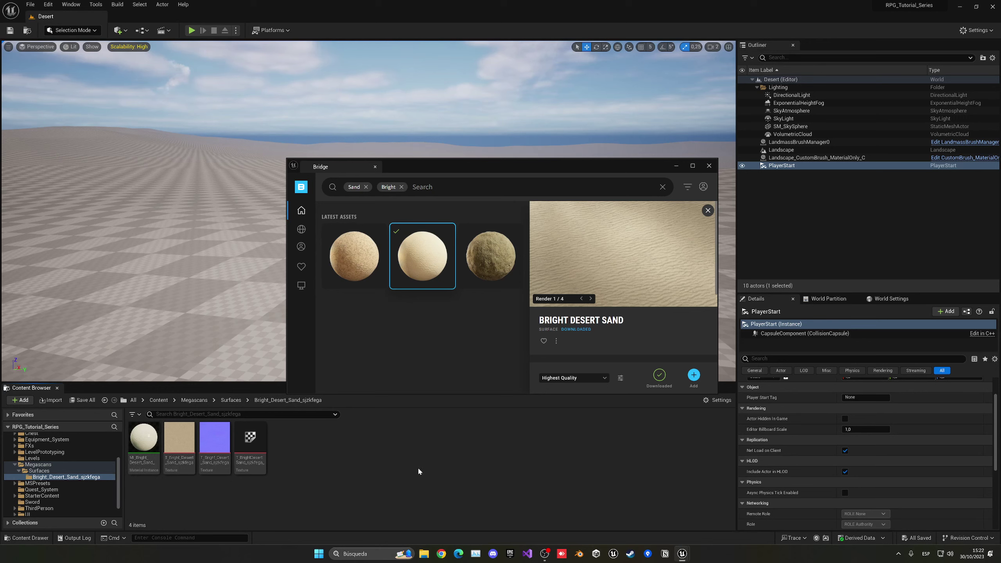
click(709, 166)
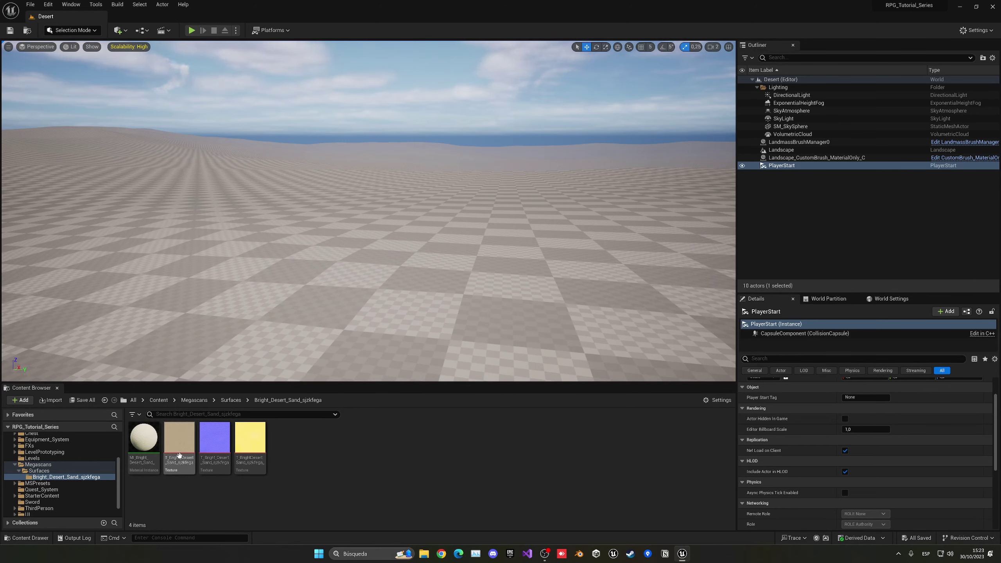
Step: Assign the Bright Desert Sand material instance as the Landscape's Landscape Material and save the level
key(e)
right_drag(339, 335, 329, 337)
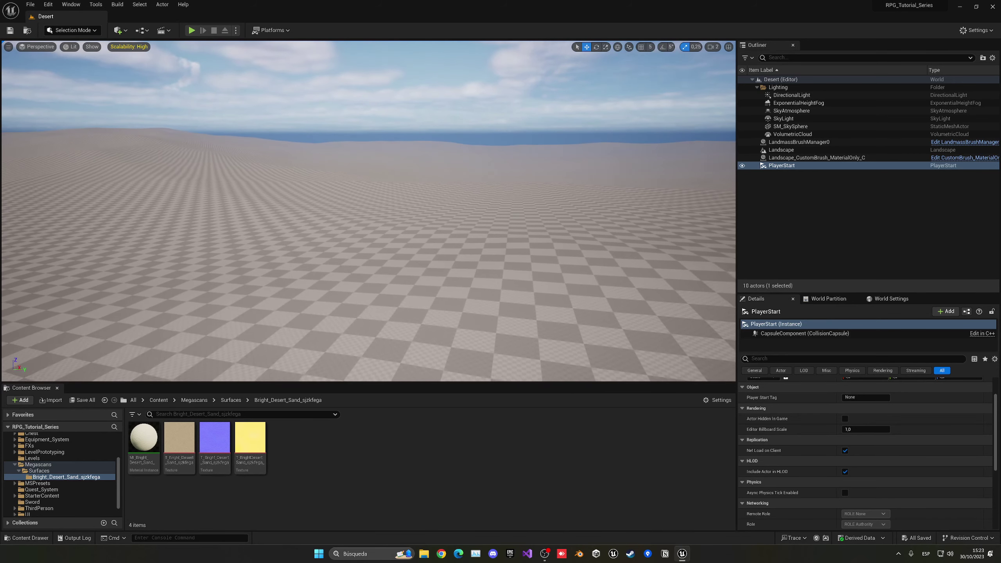
click(487, 195)
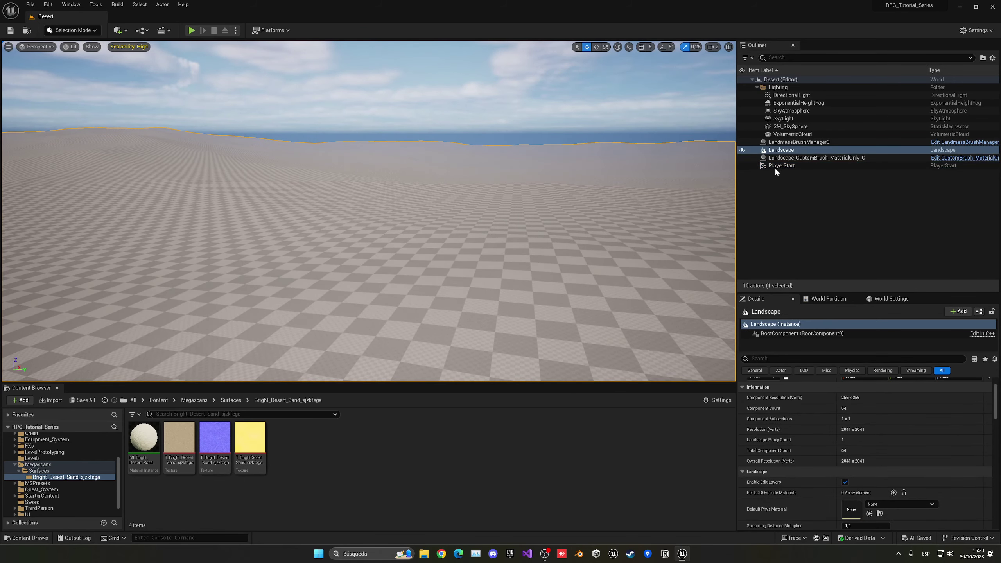
click(782, 150)
scroll(804, 426, down, 2)
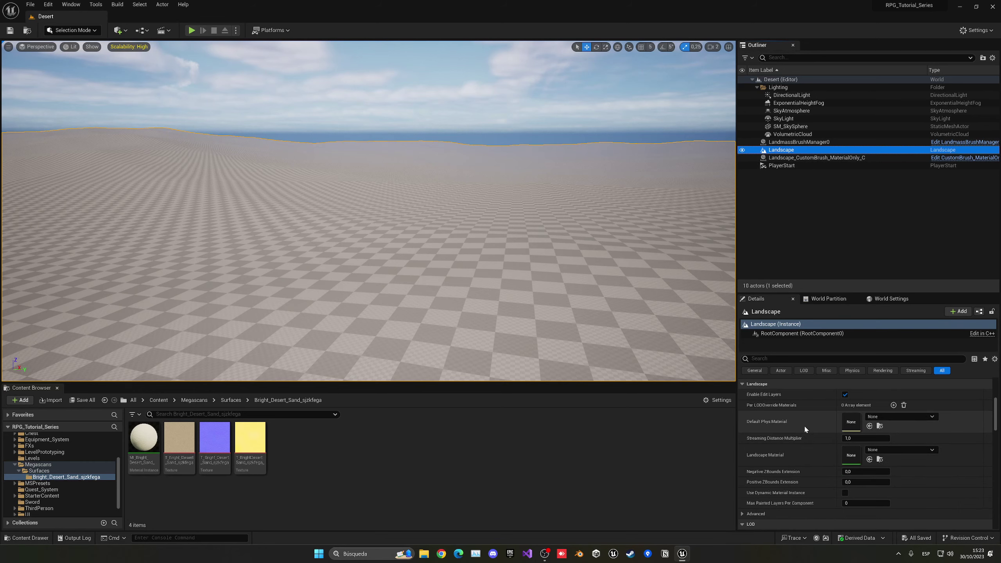
scroll(804, 426, down, 1)
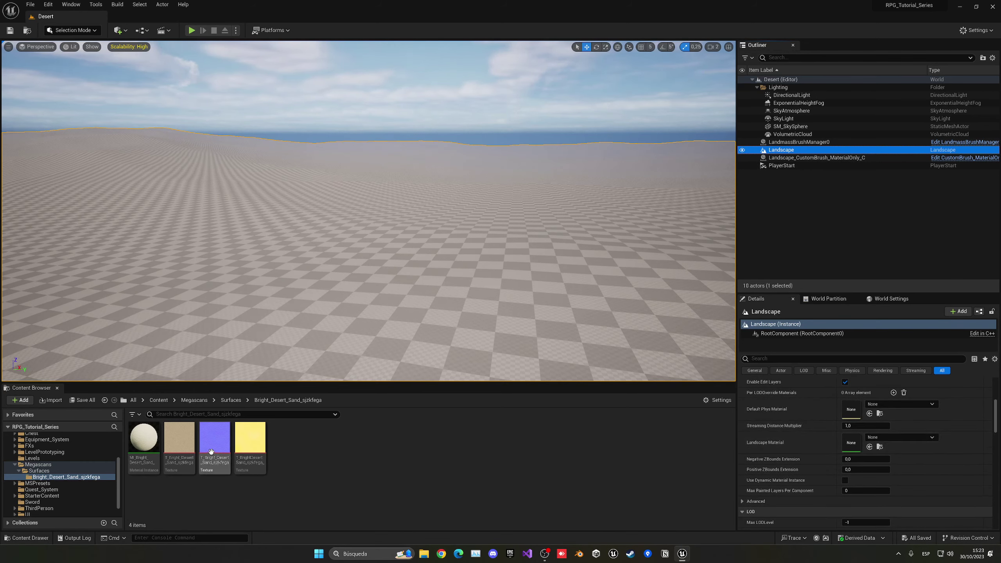
drag(144, 437, 853, 450)
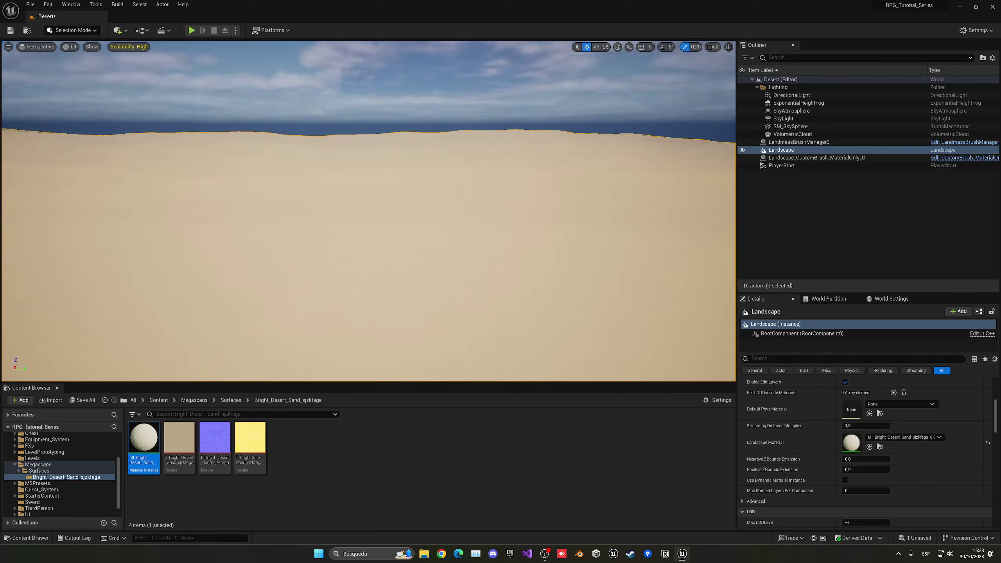
right_drag(509, 232, 453, 241)
key(ctrl+s)
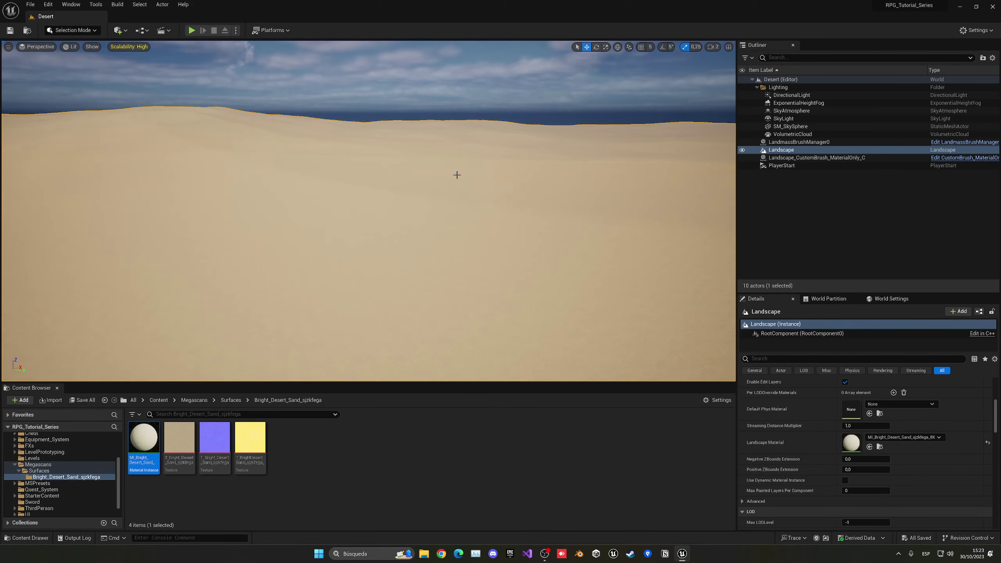
Step: Play-test the level by running the character across the sand-covered terrain, and end the session
click(192, 30)
key(w)
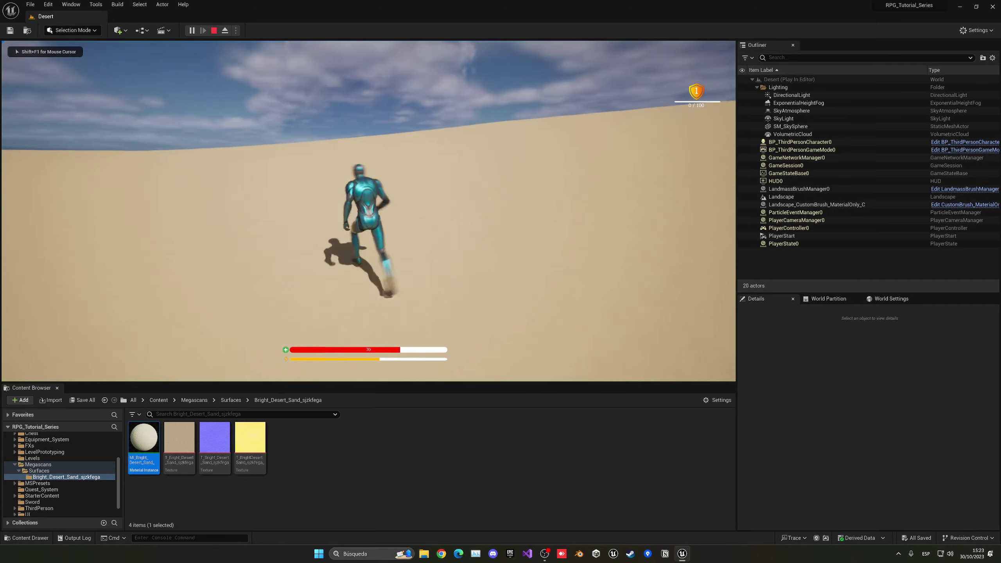
key(w)
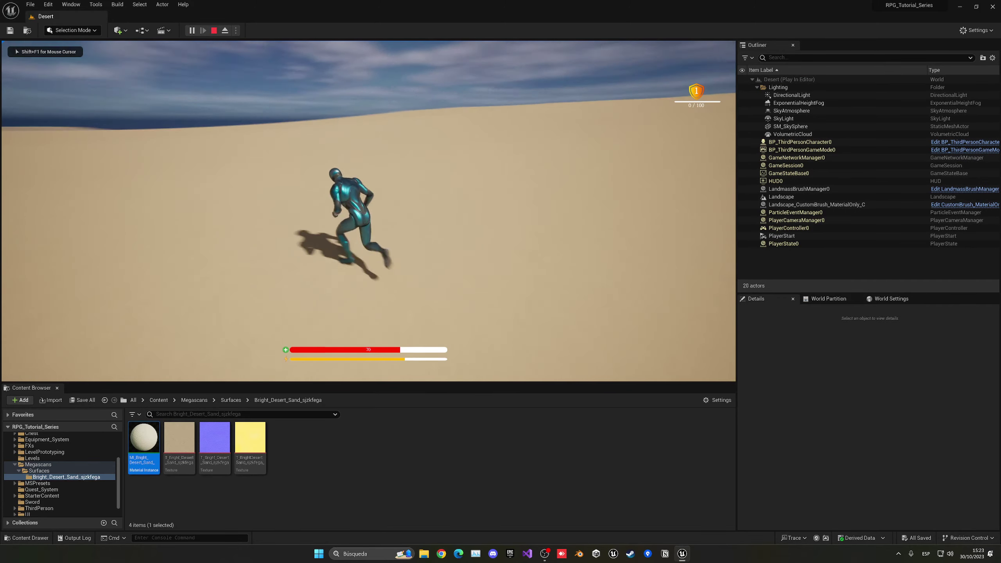
key(d)
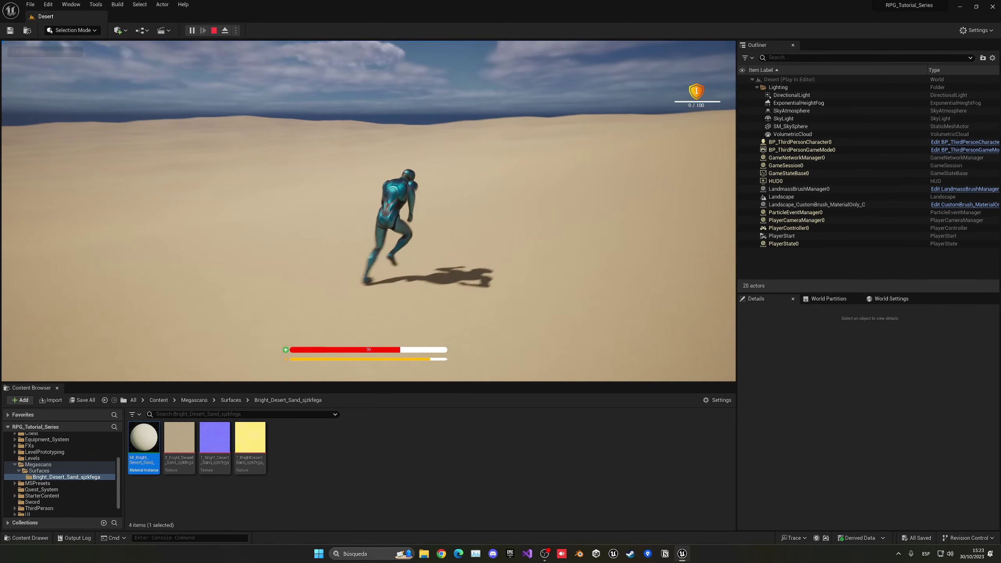
key(s)
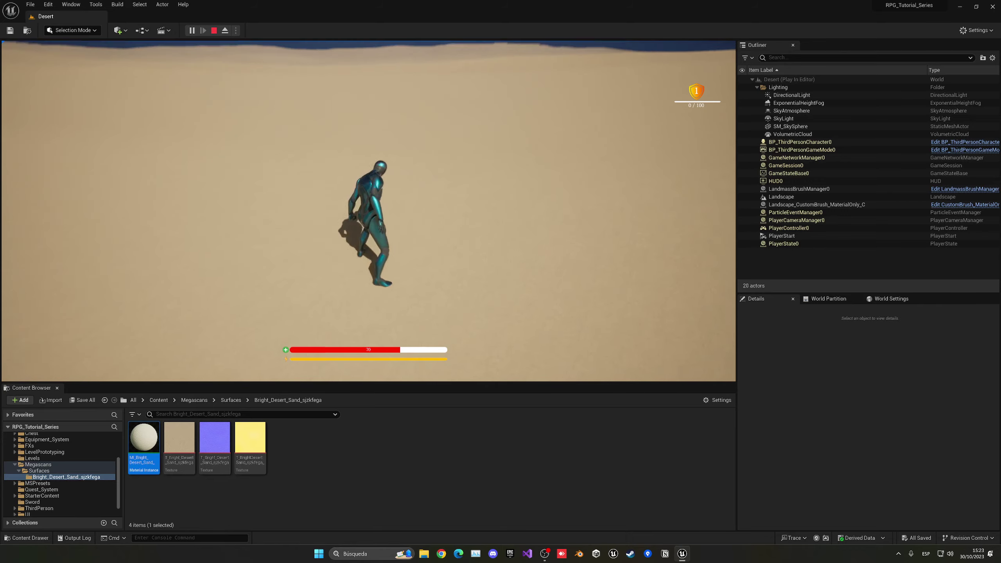
key(a)
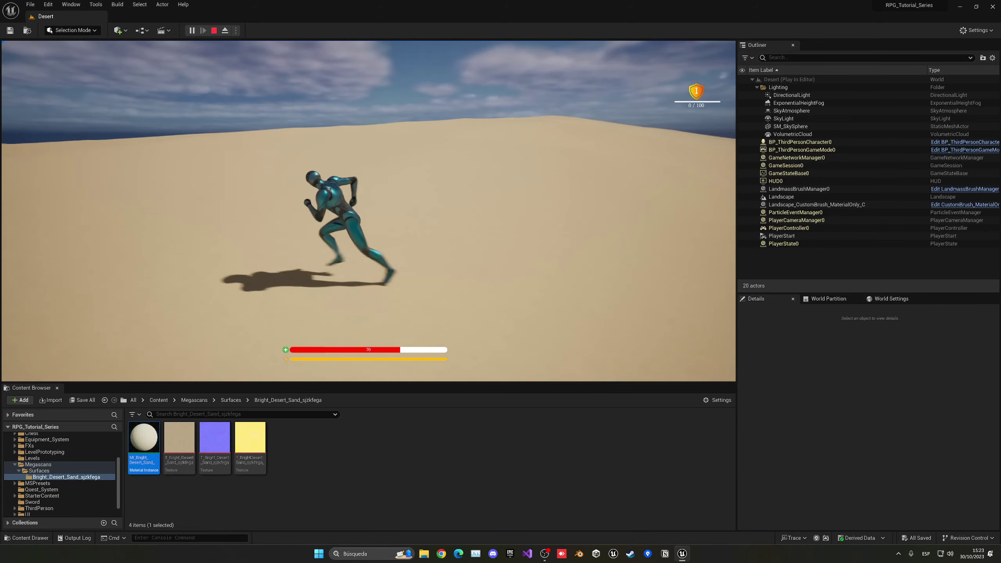
key(w)
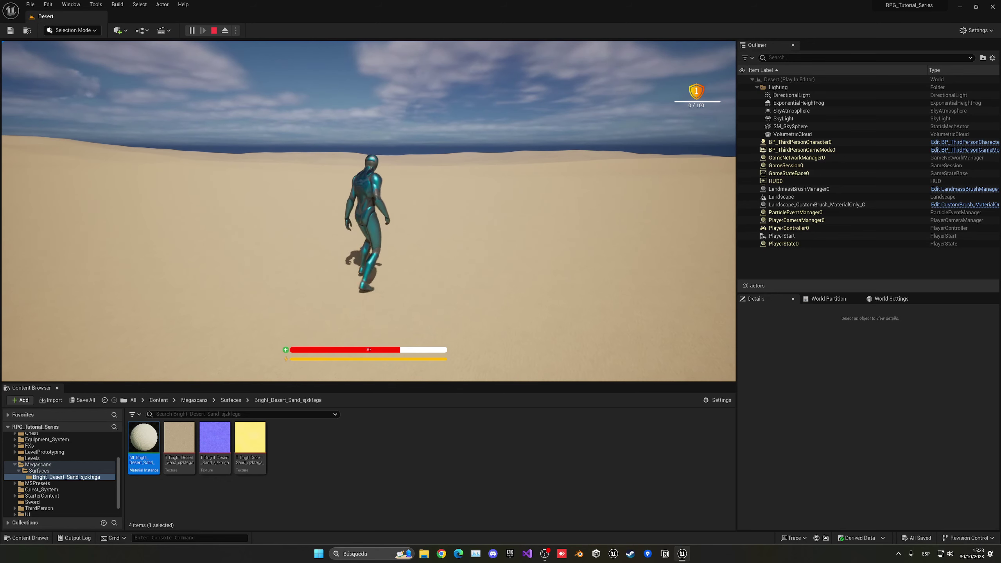
key(Escape)
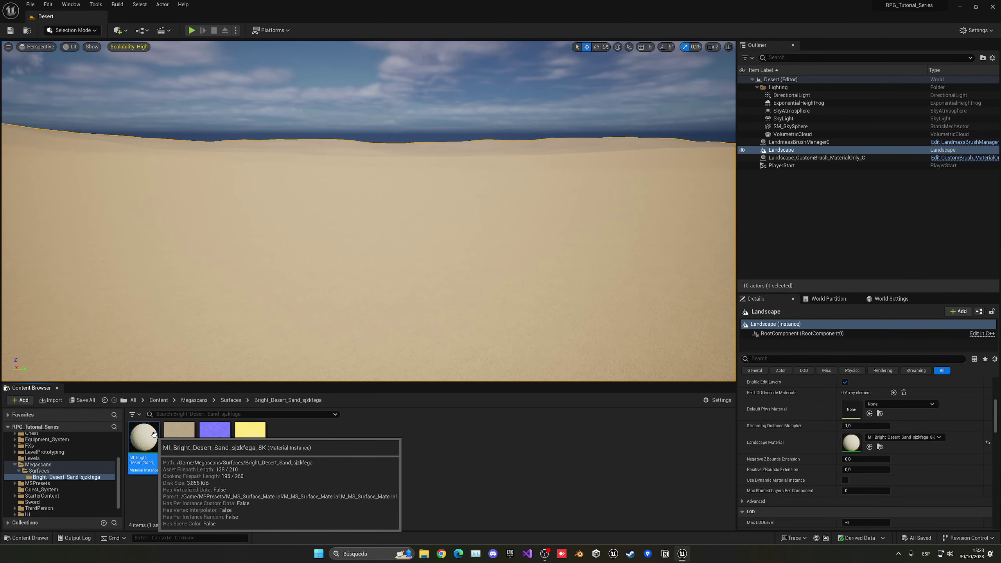
Step: Open and dock the Bright Desert Sand material instance, override Tiling/Offset with Tiling X and Y at 0.3, and save it
double_click(154, 434)
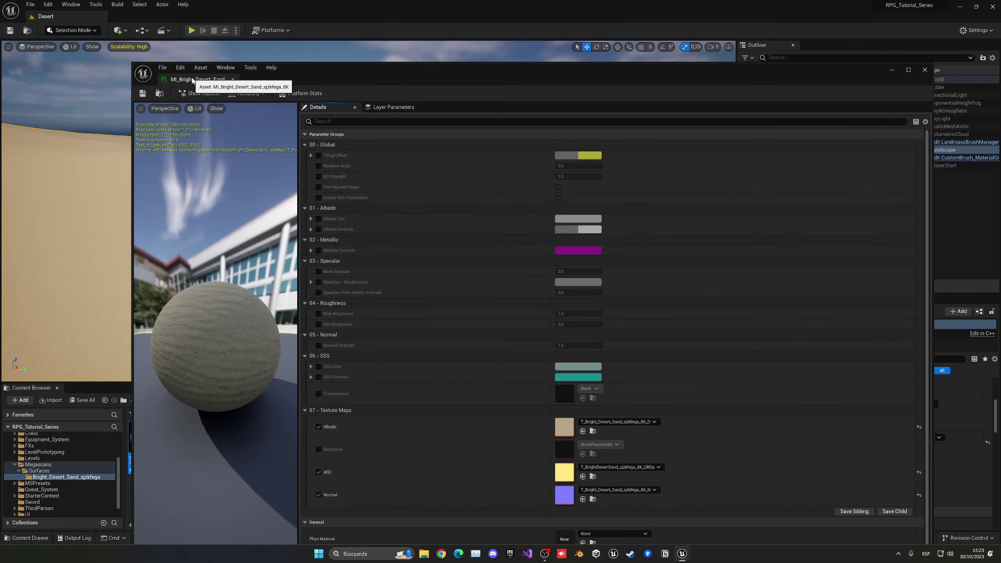
drag(199, 79, 185, 19)
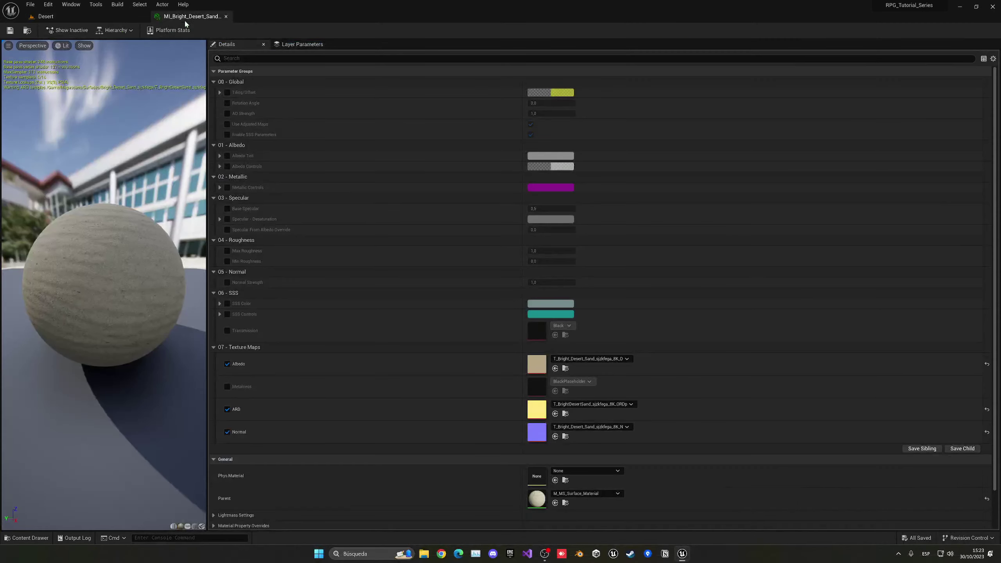
click(227, 91)
click(220, 93)
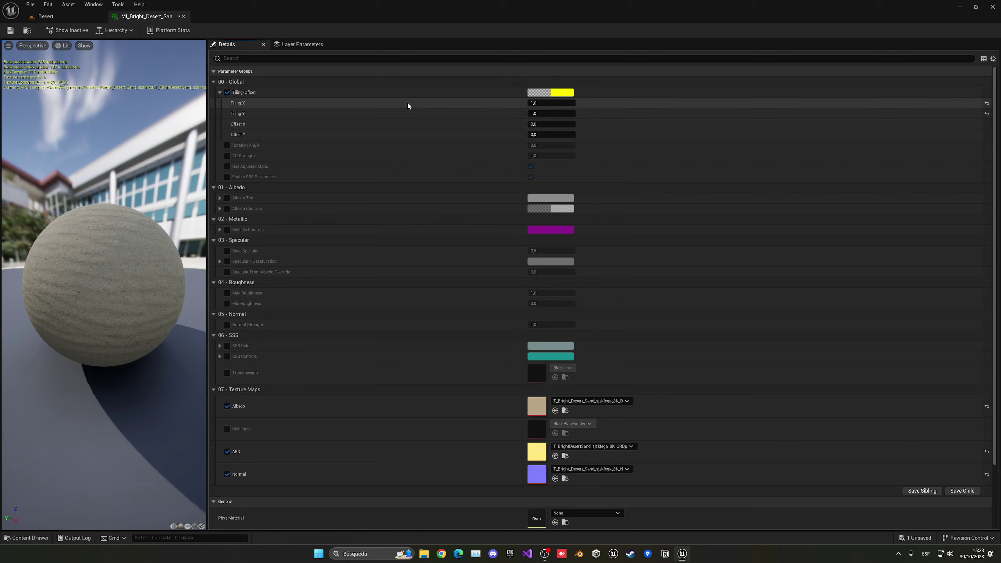
click(551, 103)
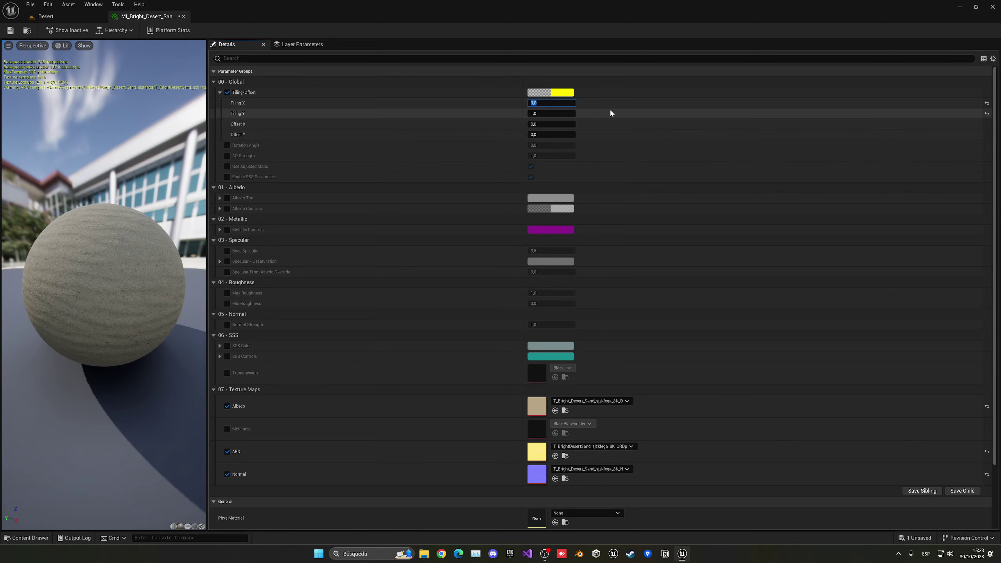
text(0,3)
key(Tab)
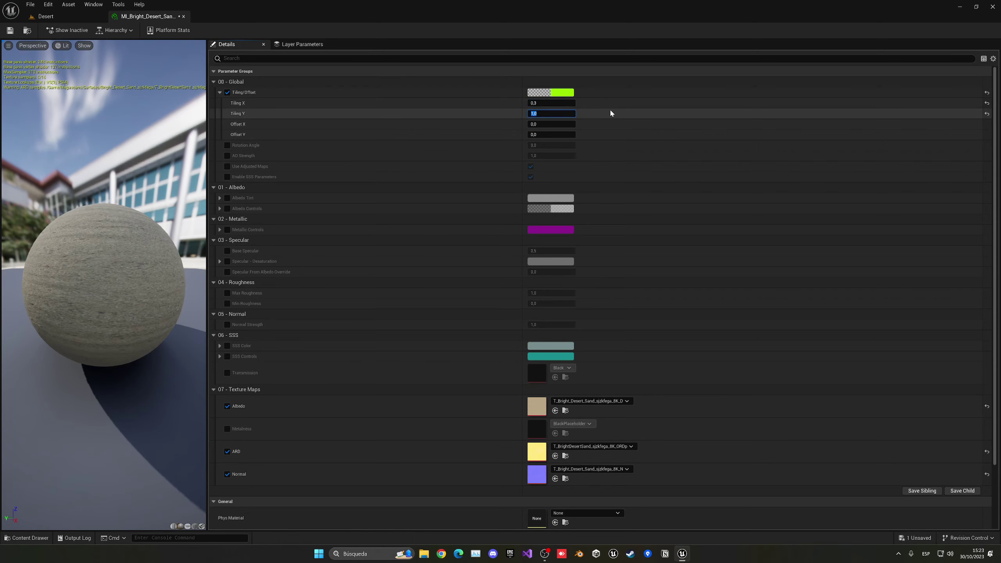
text(0,3)
key(Return)
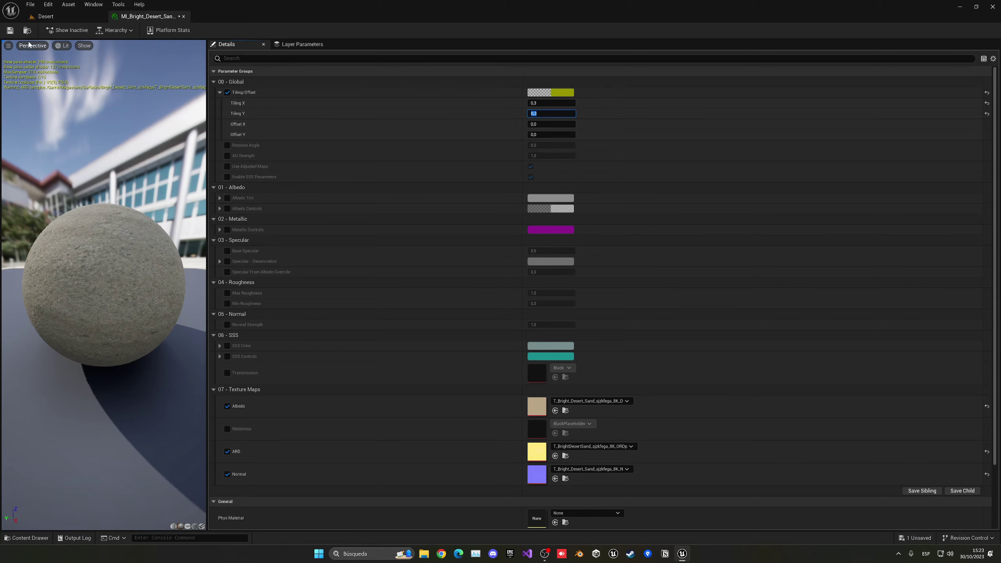
click(9, 31)
Step: Inspect the sand's tiling on the Desert landscape in the viewport and in a short play test
click(45, 16)
right_drag(369, 211, 236, 209)
right_drag(369, 211, 410, 211)
click(192, 31)
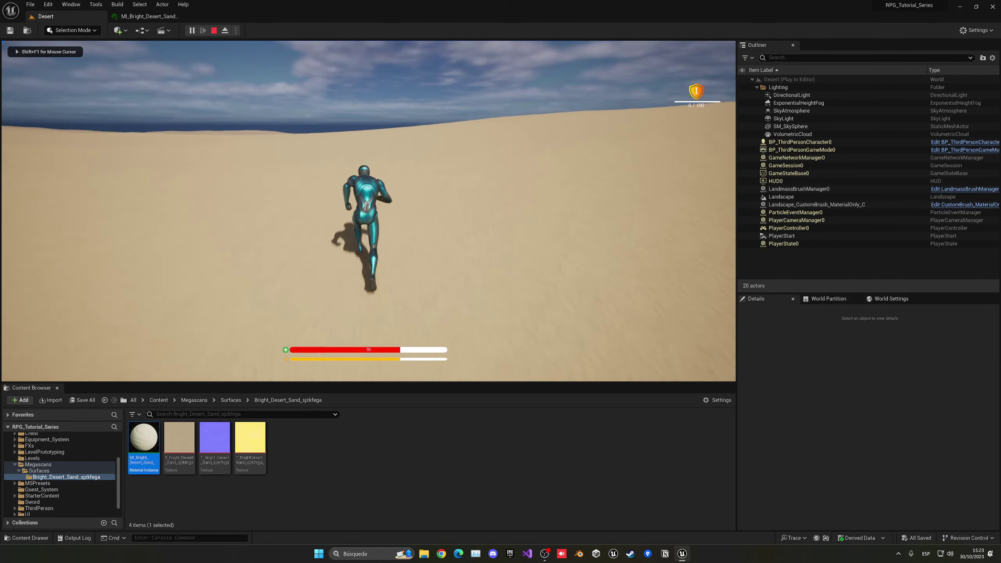
key(shift+F1)
key(Escape)
Step: Override the sand material instance's Albedo Tint with light pink, Hex sRGB FFDAD3FF, and check it on the landscape
click(154, 17)
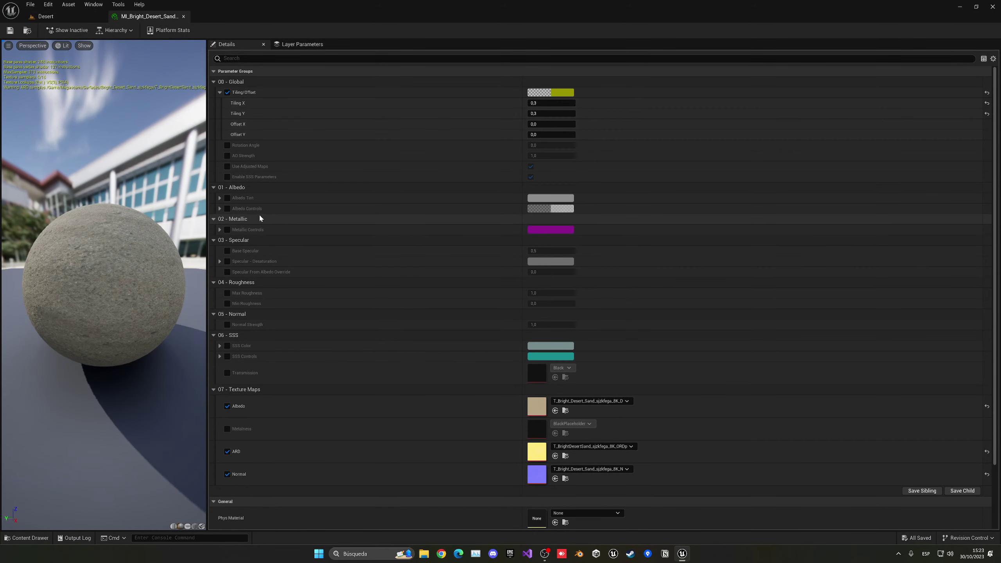
click(228, 198)
click(542, 199)
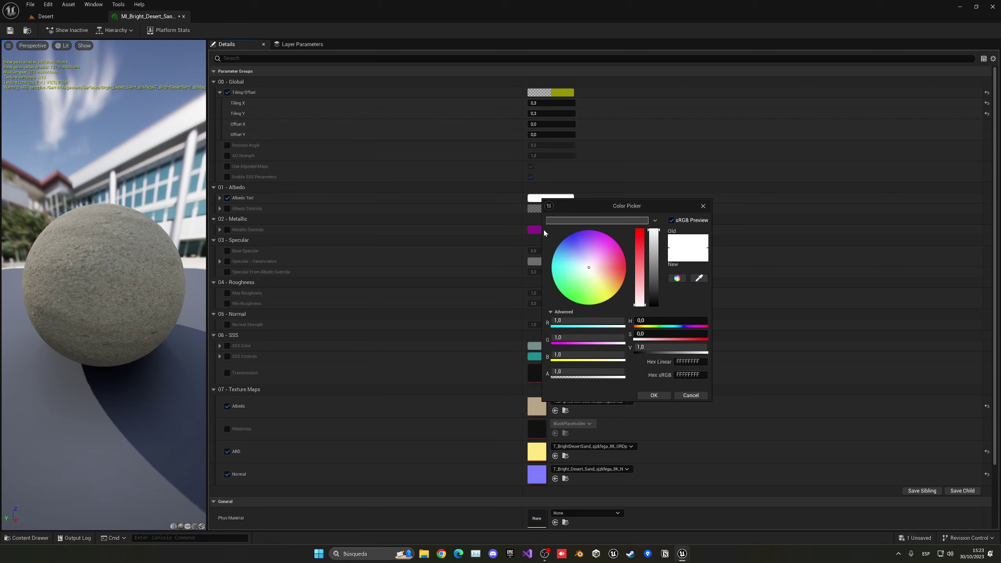
drag(591, 271, 602, 271)
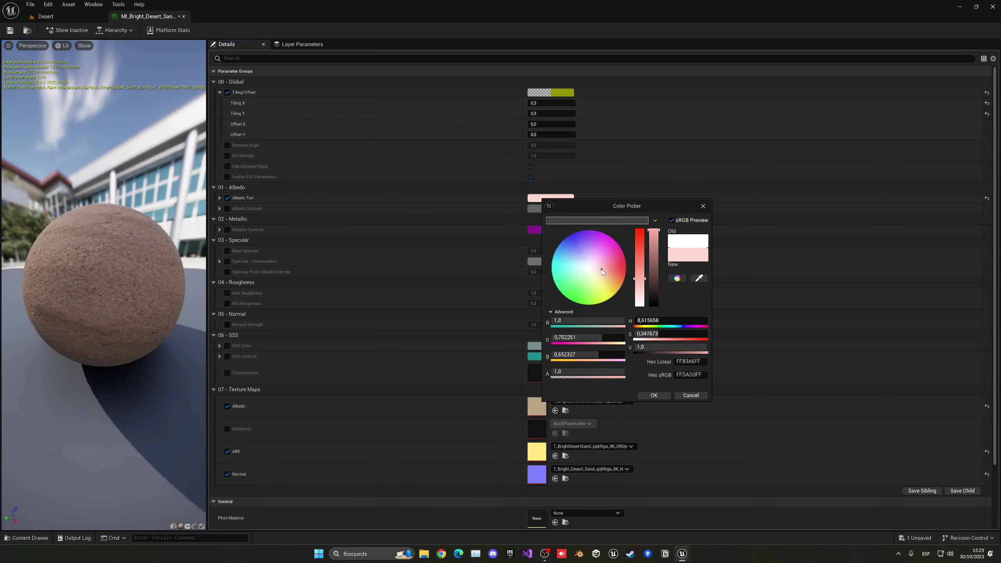
click(653, 395)
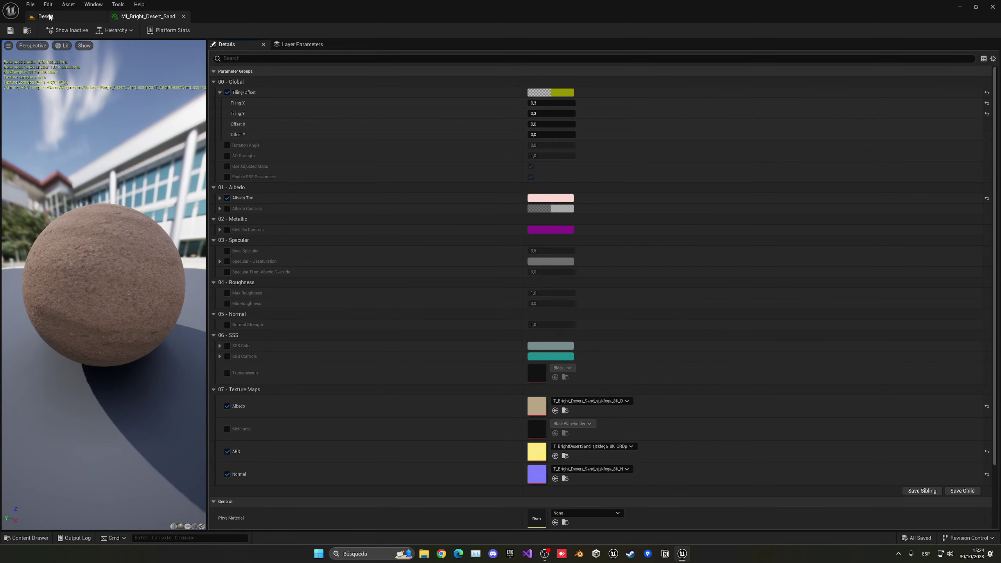
click(45, 16)
right_drag(306, 141, 241, 136)
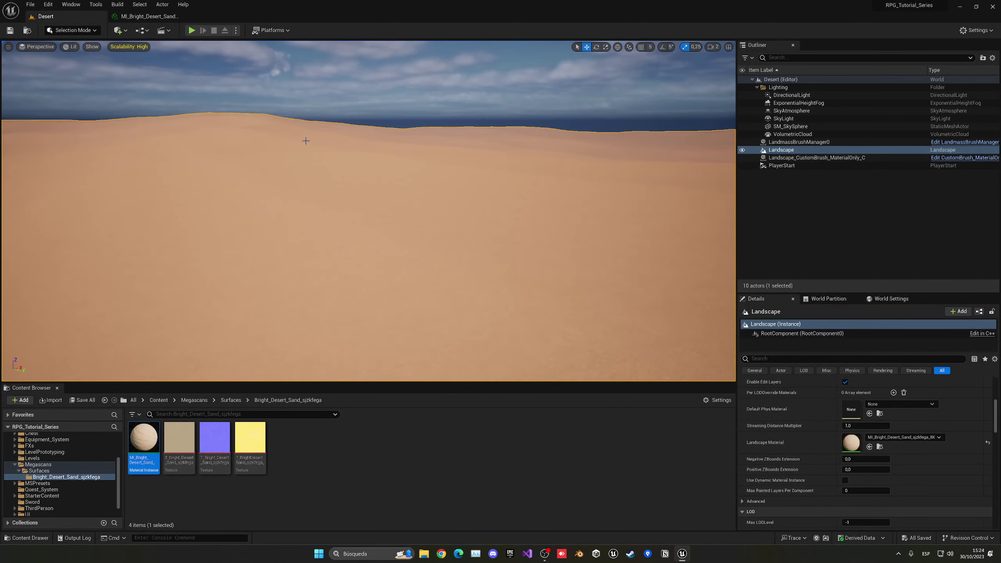
Step: Soften the Albedo Tint to Hex sRGB FFECE7FF while comparing it on the Desert landscape, and accept the color
click(158, 17)
click(551, 197)
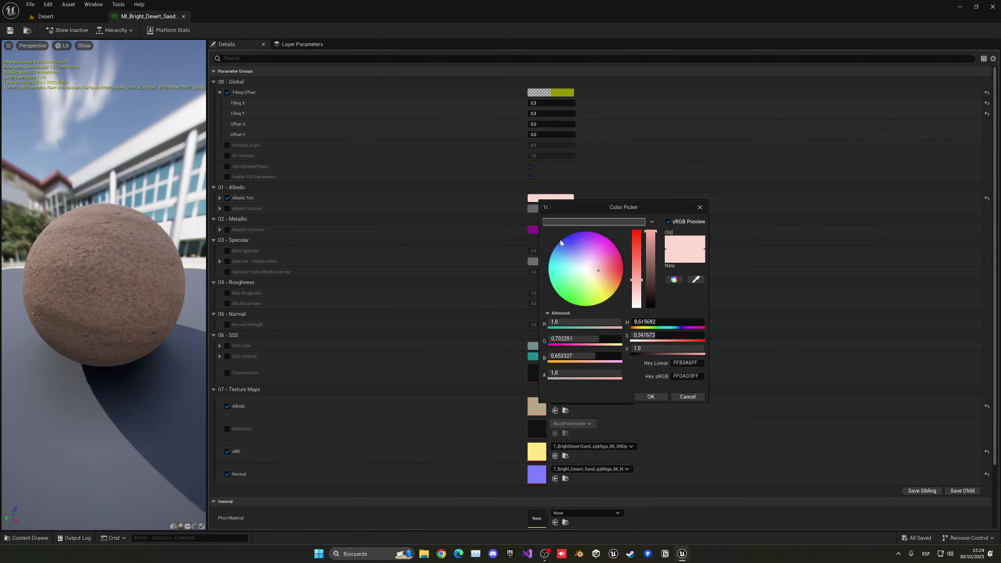
drag(599, 272, 596, 273)
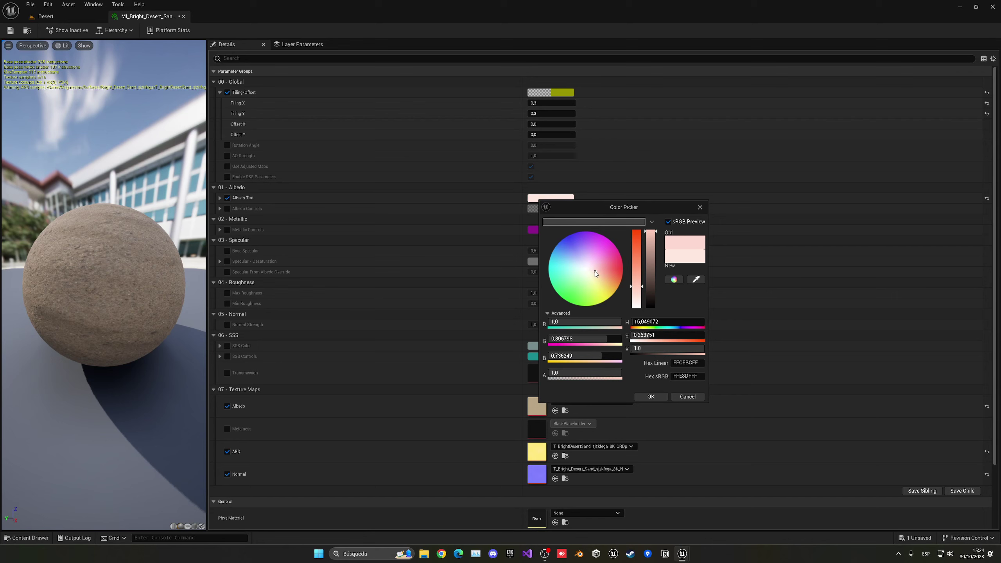
click(45, 16)
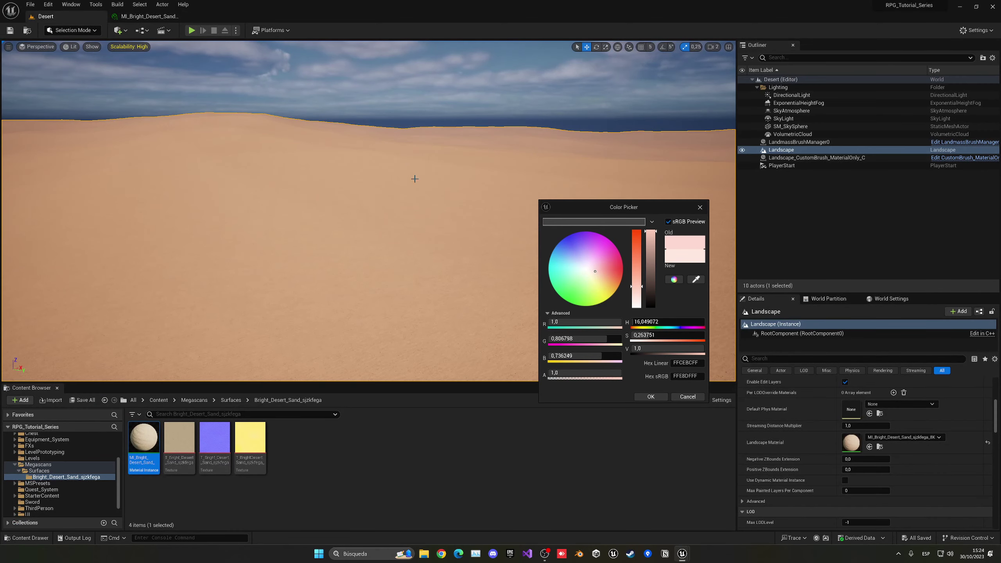
drag(597, 273, 595, 274)
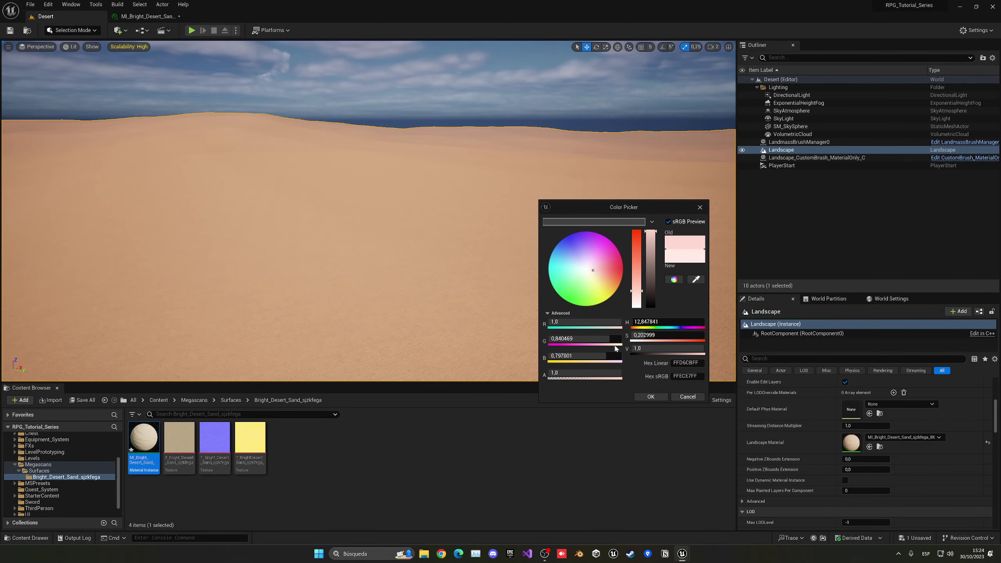
click(650, 396)
right_drag(500, 260, 489, 265)
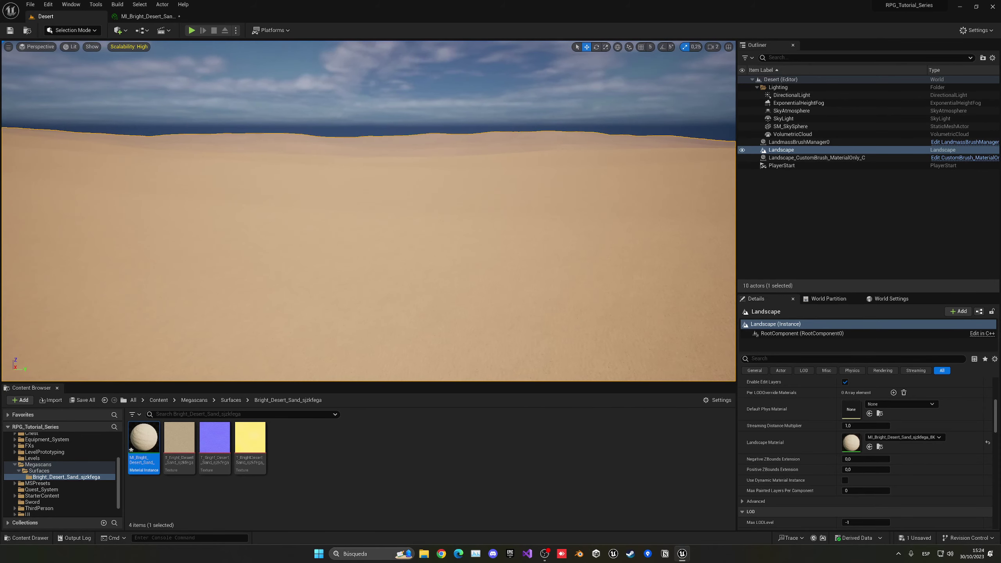
Step: Fine-tune the sand material instance's Albedo Tint to a slightly different pale pink, save it, and close its editor
click(148, 17)
click(538, 200)
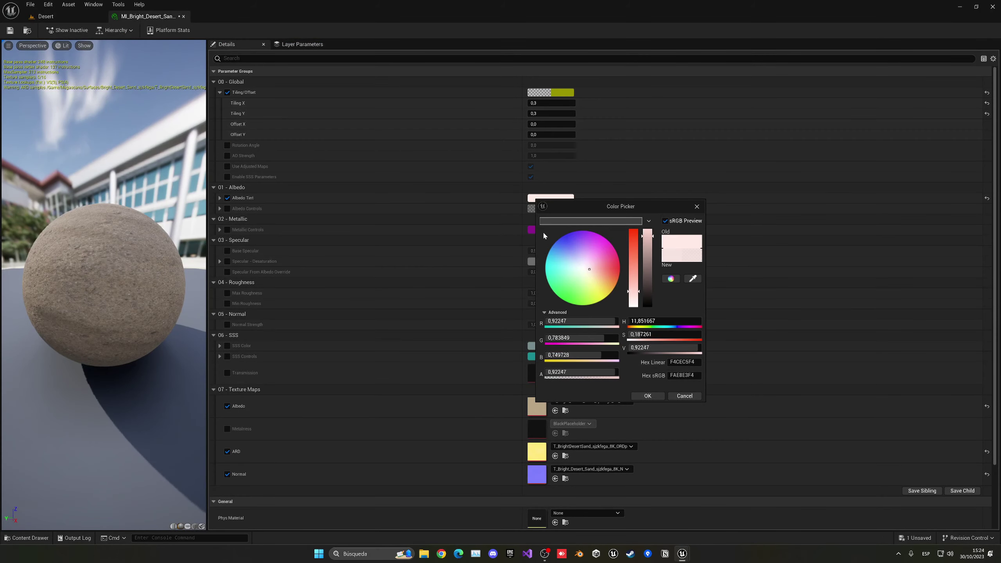
click(592, 271)
click(647, 395)
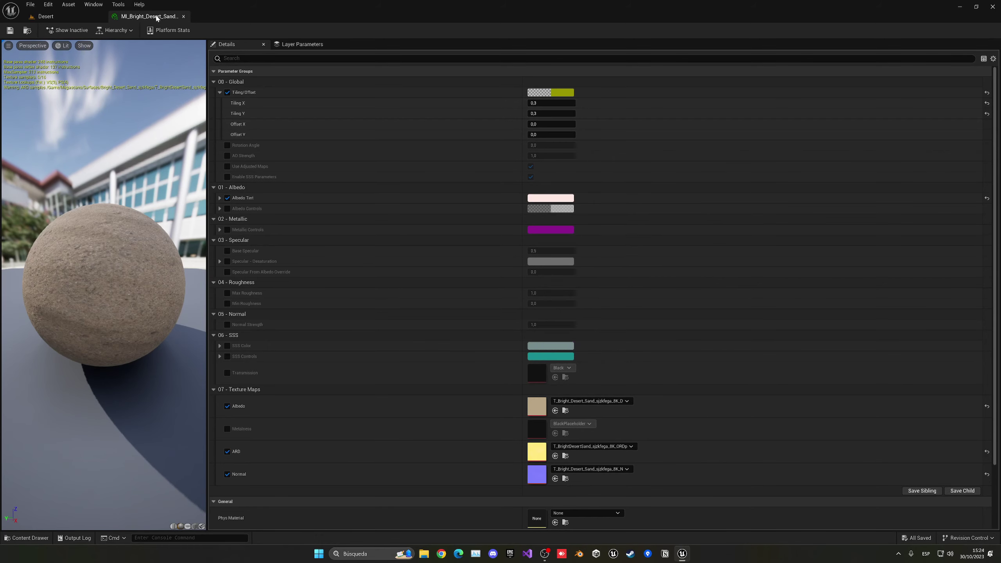
middle_click(154, 16)
key(Escape)
right_drag(661, 217, 620, 215)
click(158, 401)
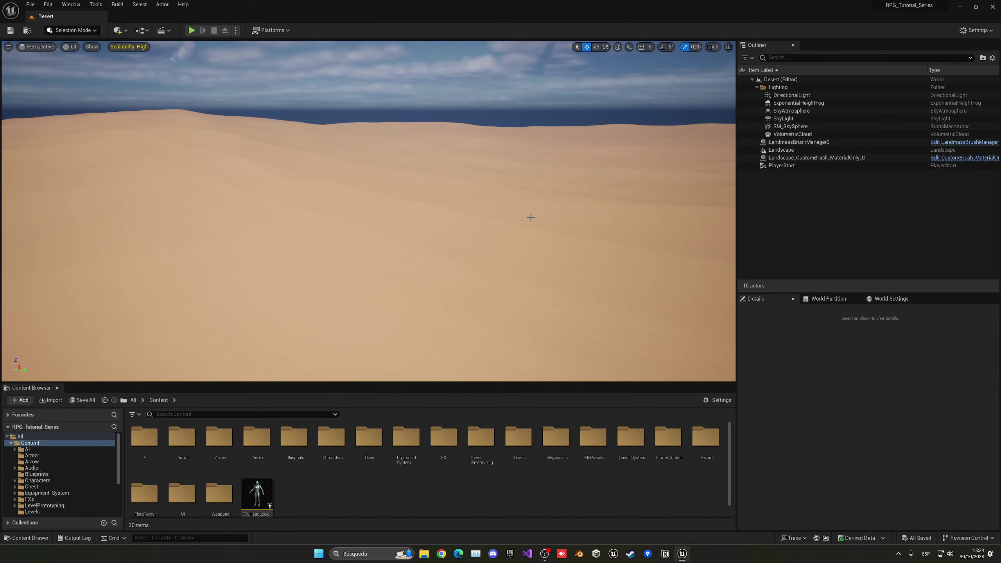
Step: Rotate the sun to a low angle so the dunes get warm light and long shadows, and save the Desert level
right_drag(368, 211, 399, 201)
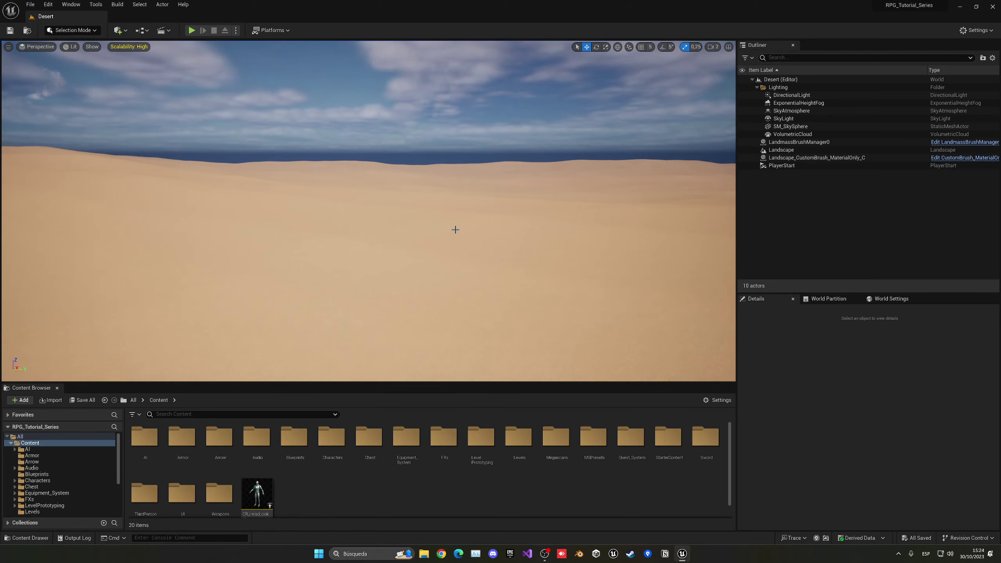
key(ctrl+l)
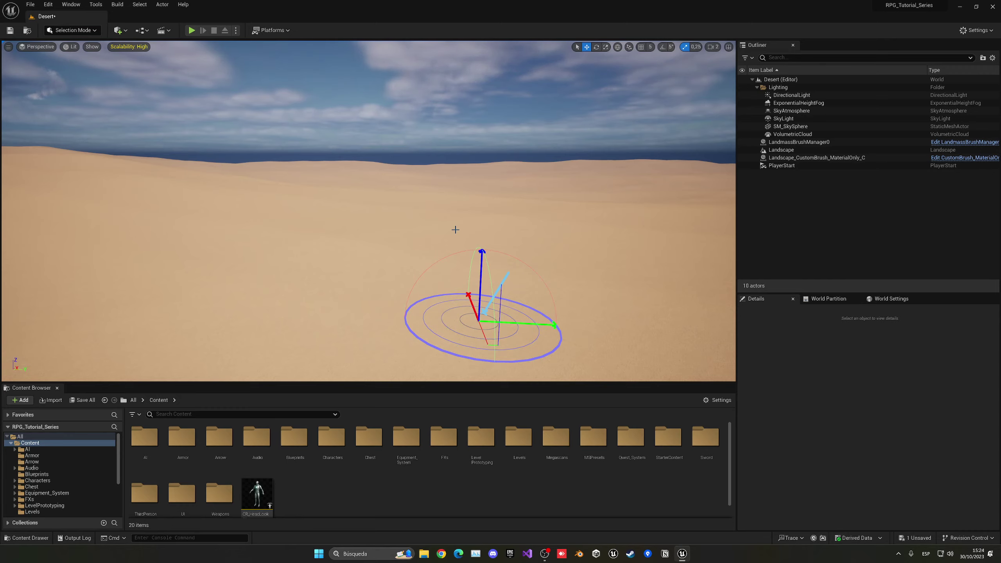
mouse_move(443, 244)
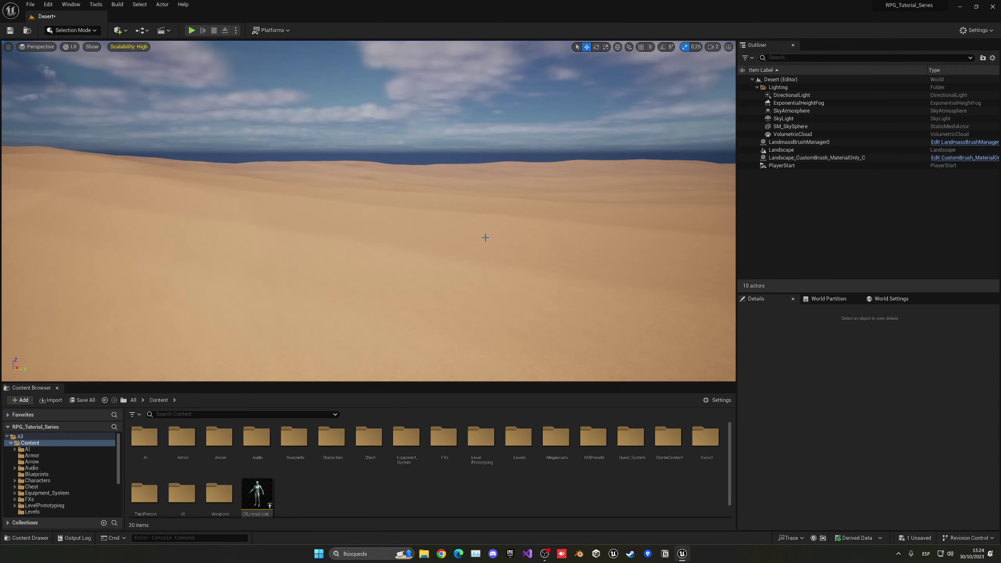
key(ctrl+l)
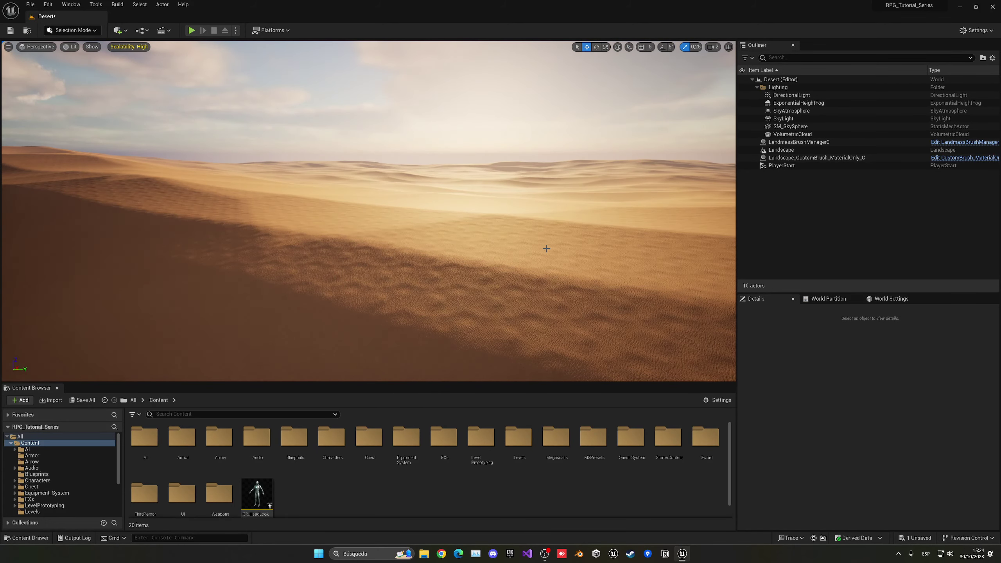
key(ctrl+s)
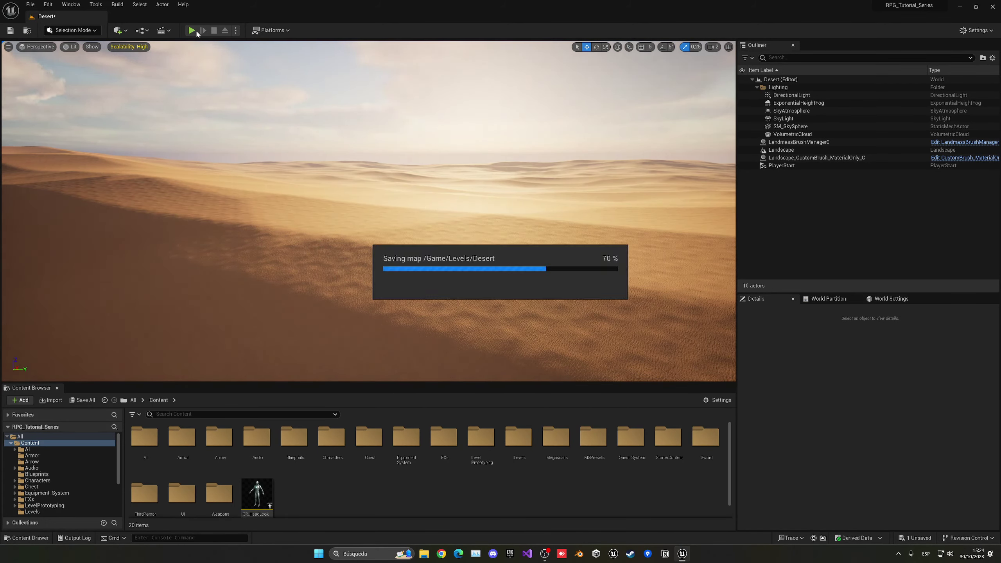
Step: Play-test the Desert level by running the character across the dunes under the new lighting, and end the session
click(192, 30)
key(w)
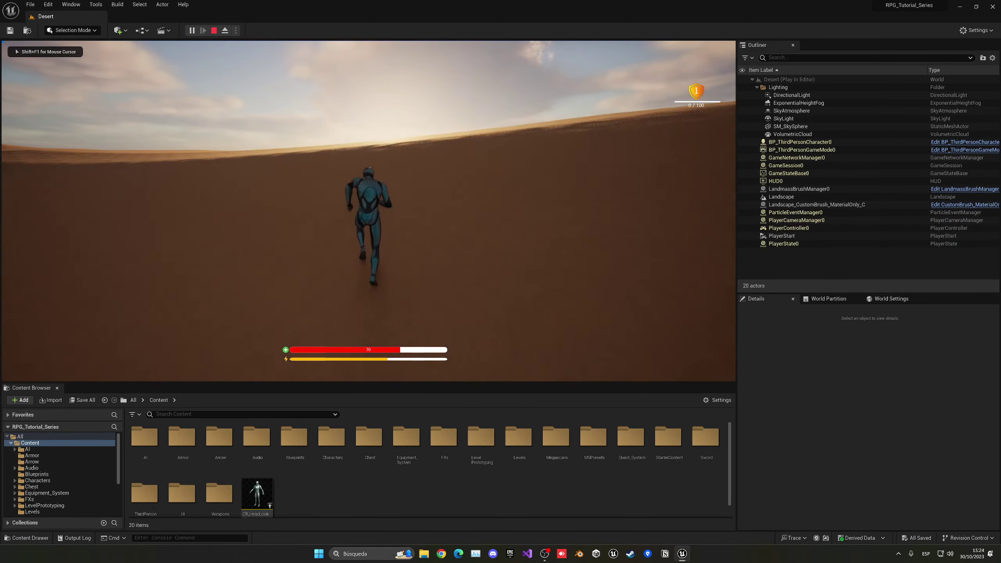
key(d)
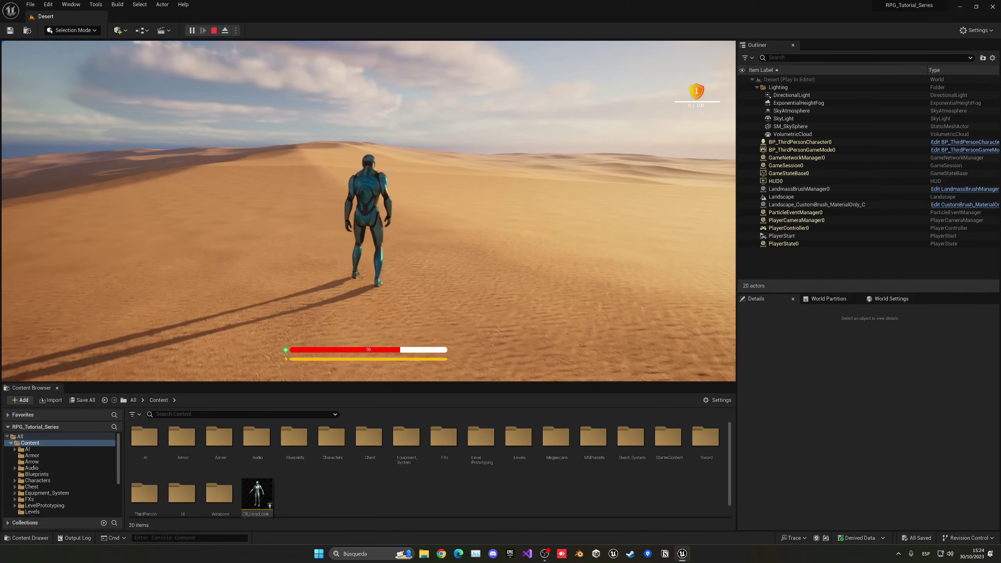
key(Escape)
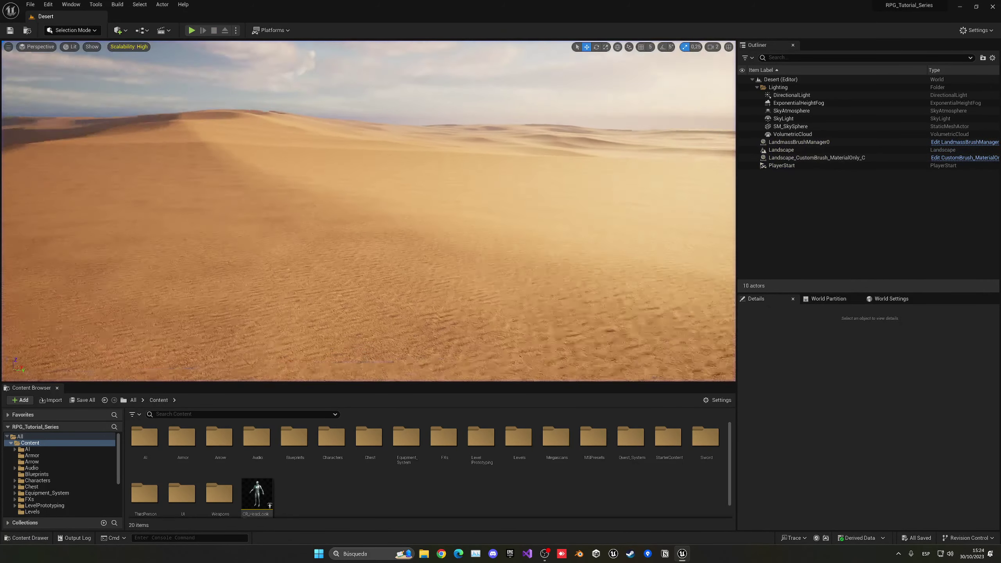
Step: Try Octaves values of 6 and 7 on the Landscape_CustomBrush_MaterialOnly brush, and return it to 5
click(282, 226)
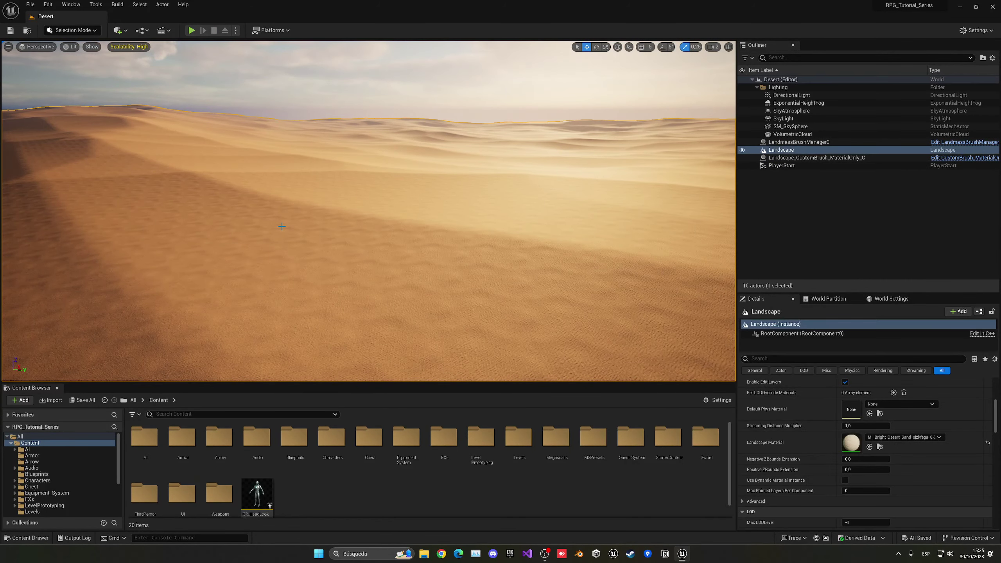
click(816, 158)
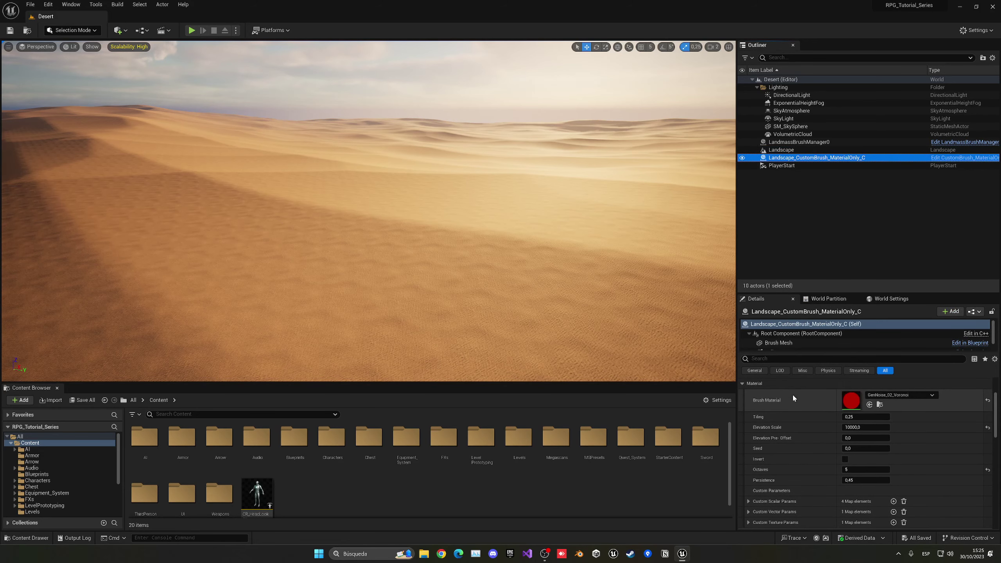
click(847, 470)
text(6)
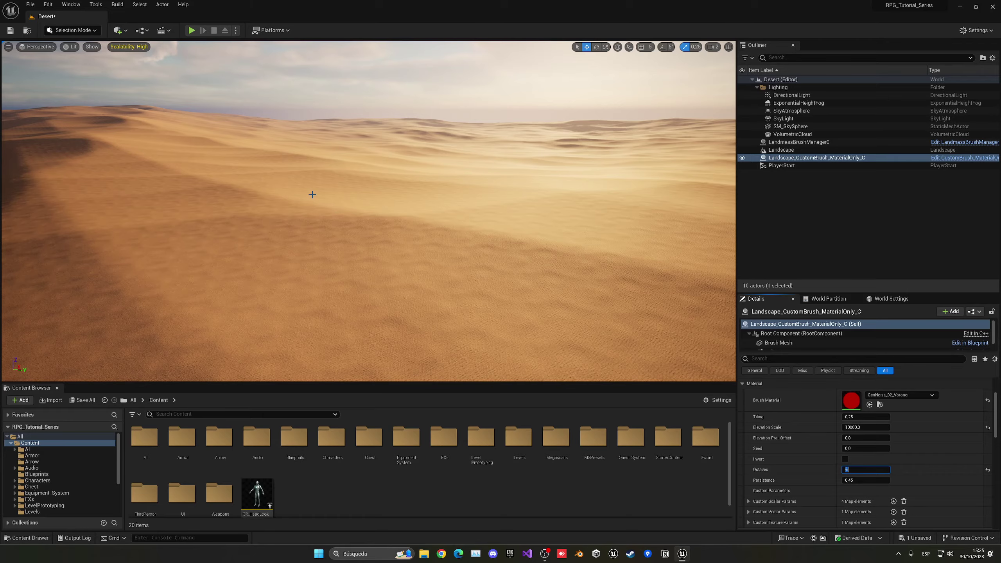
key(w)
right_drag(311, 205, 268, 196)
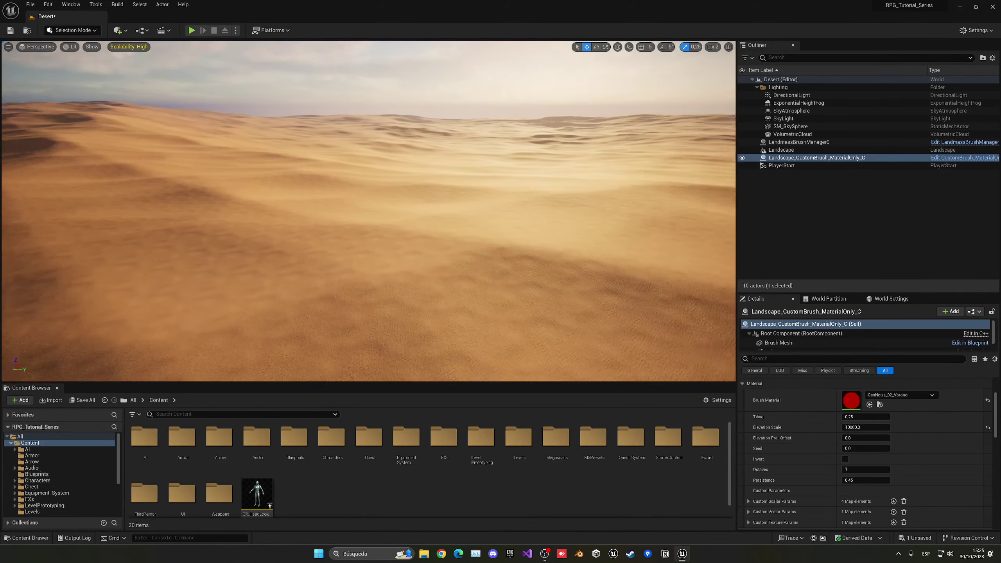
text(5)
key(Return)
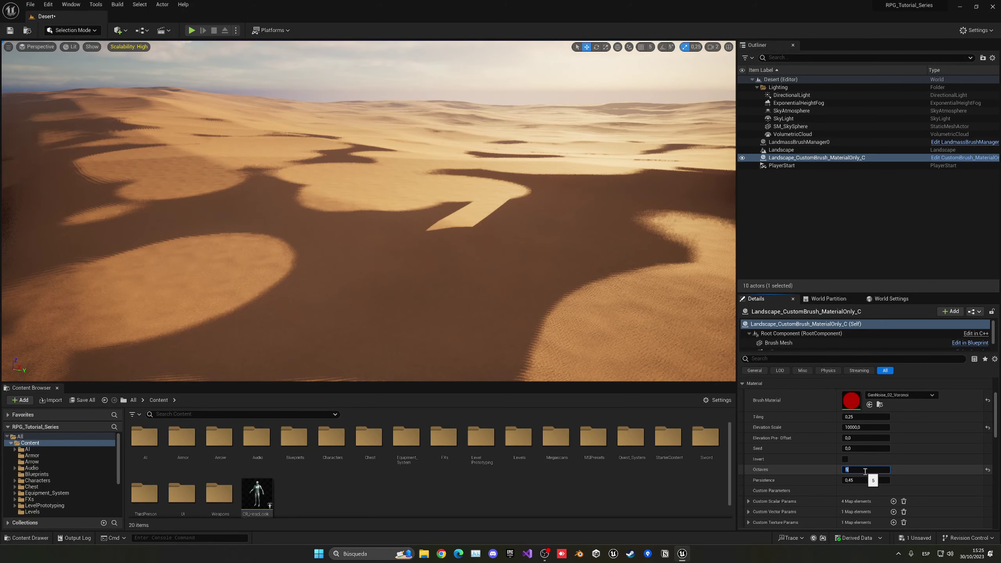
Step: Try Tiling values of 0.1, 0.5 and 0.3 on the landscape custom brush
click(844, 416)
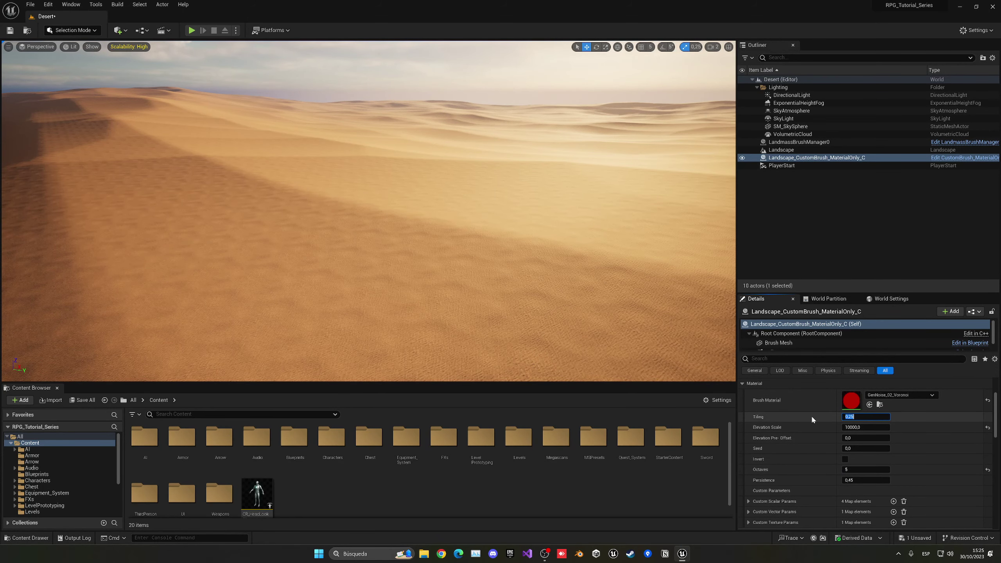
text(0,1)
key(Return)
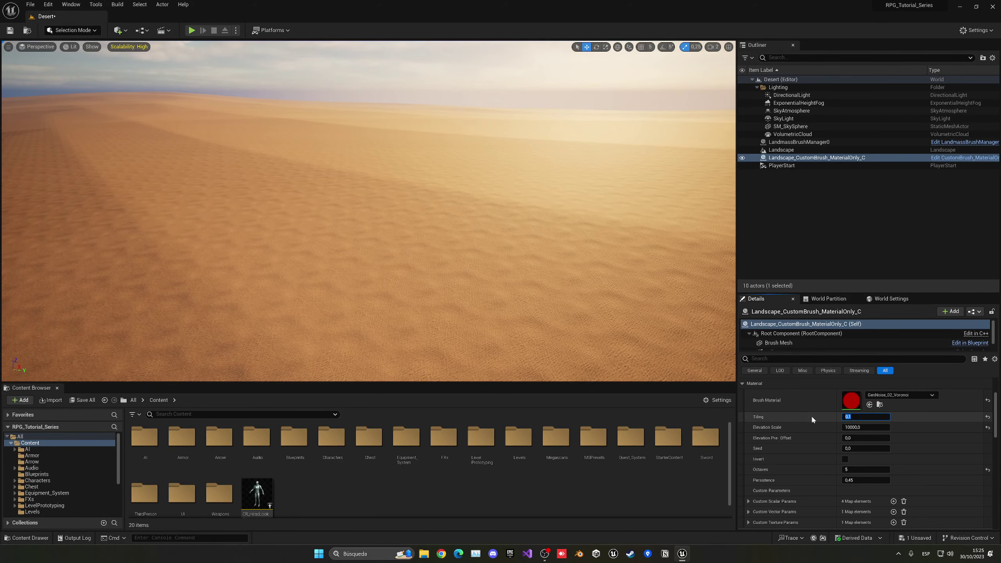
text(0,5)
key(Return)
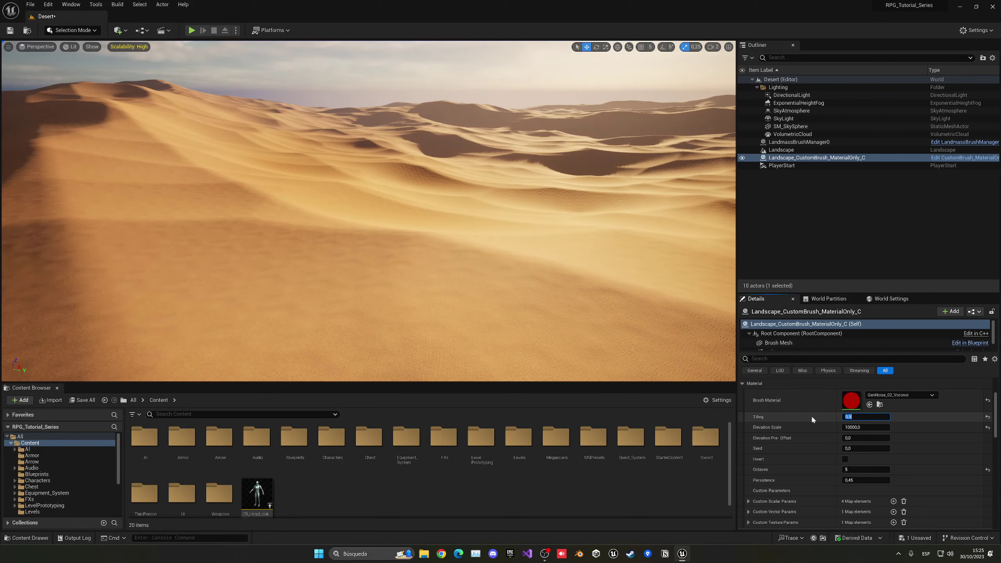
text(0,3)
key(Return)
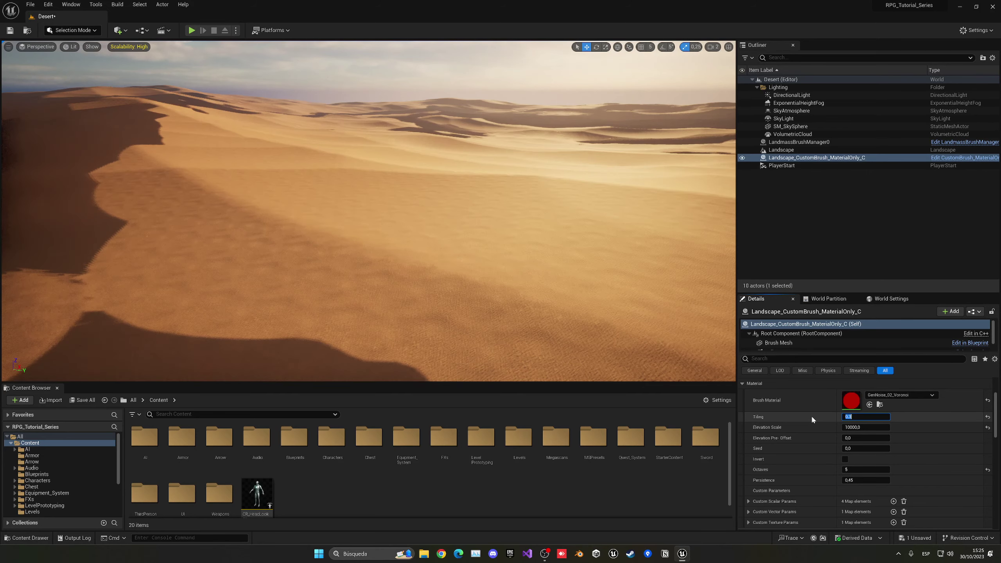
Step: Set the landscape custom brush's Tiling to 0.27, check the dunes from several directions, and save the level
right_drag(533, 273, 615, 264)
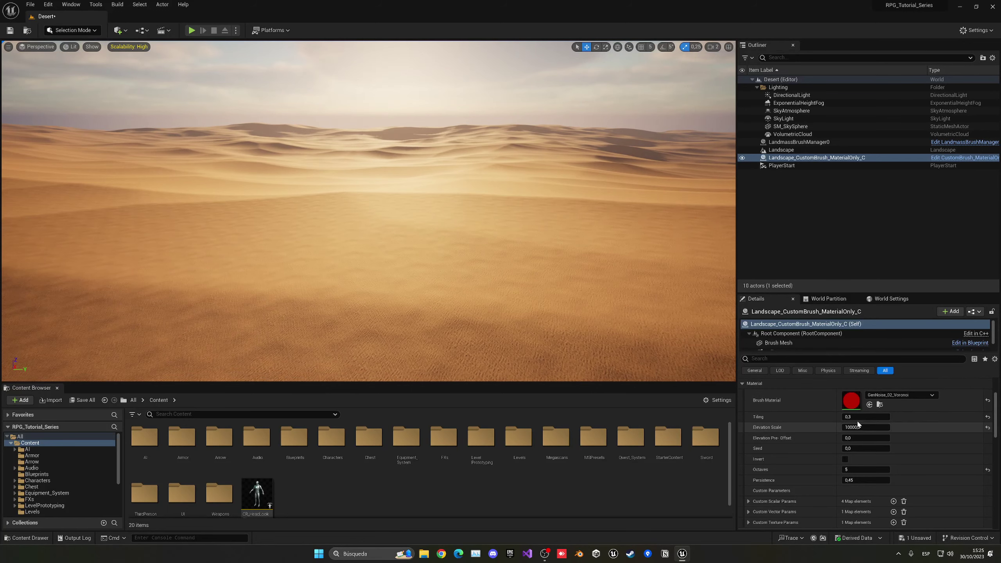
click(854, 418)
text(.27)
key(Return)
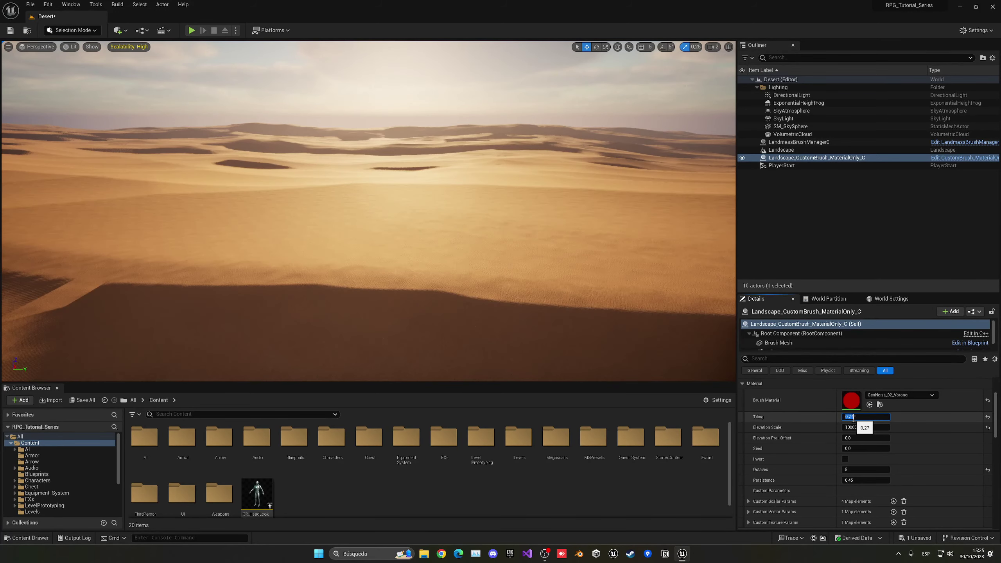
right_drag(568, 277, 511, 276)
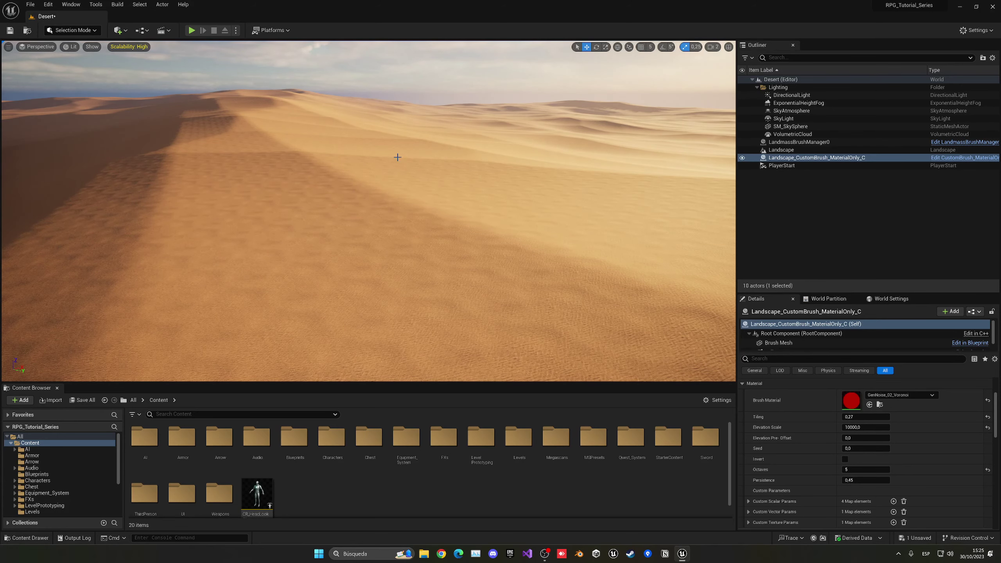
right_drag(654, 172, 715, 174)
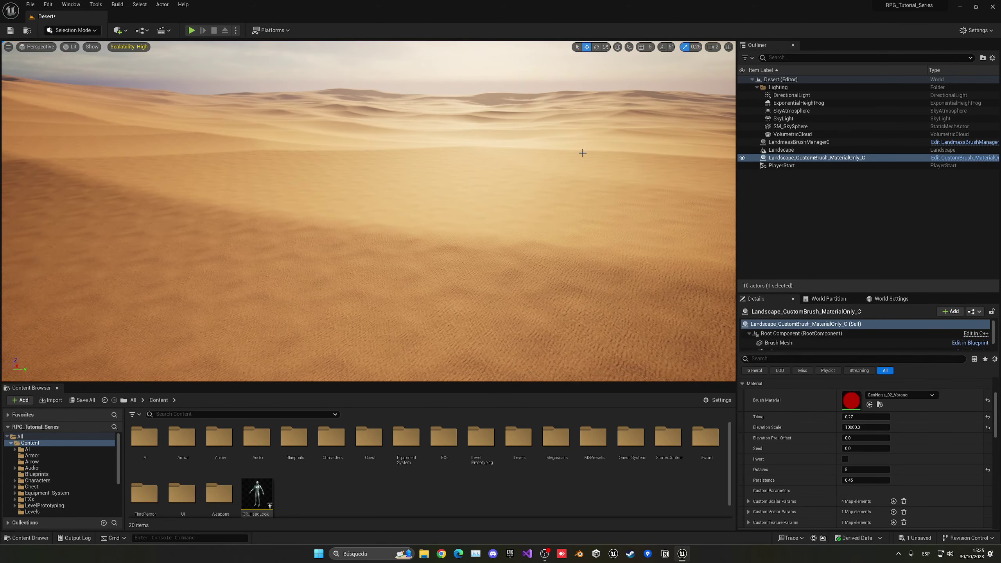
right_drag(583, 153, 539, 186)
key(ctrl+s)
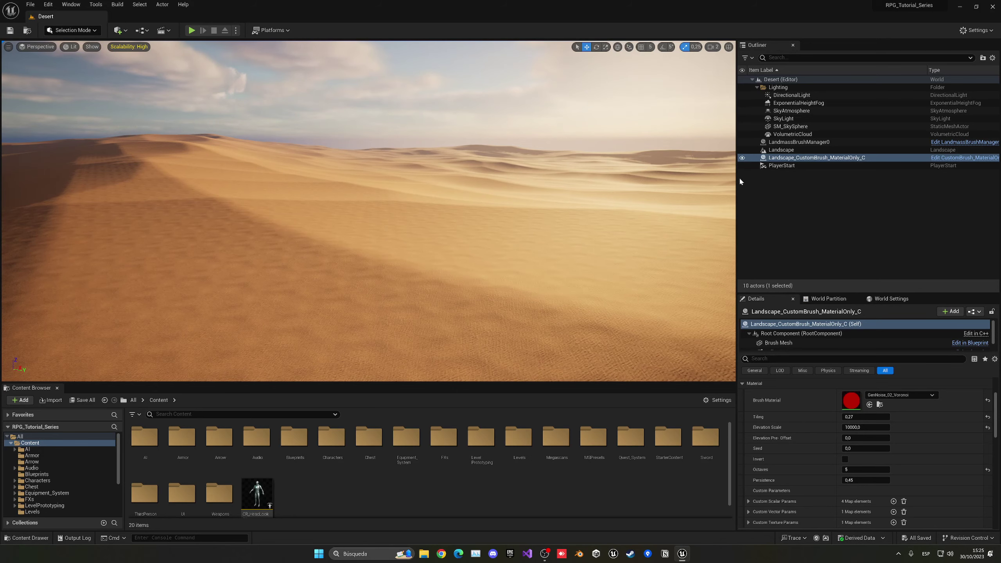
Step: Enable Volumetric Fog on the ExponentialHeightFog actor
click(793, 103)
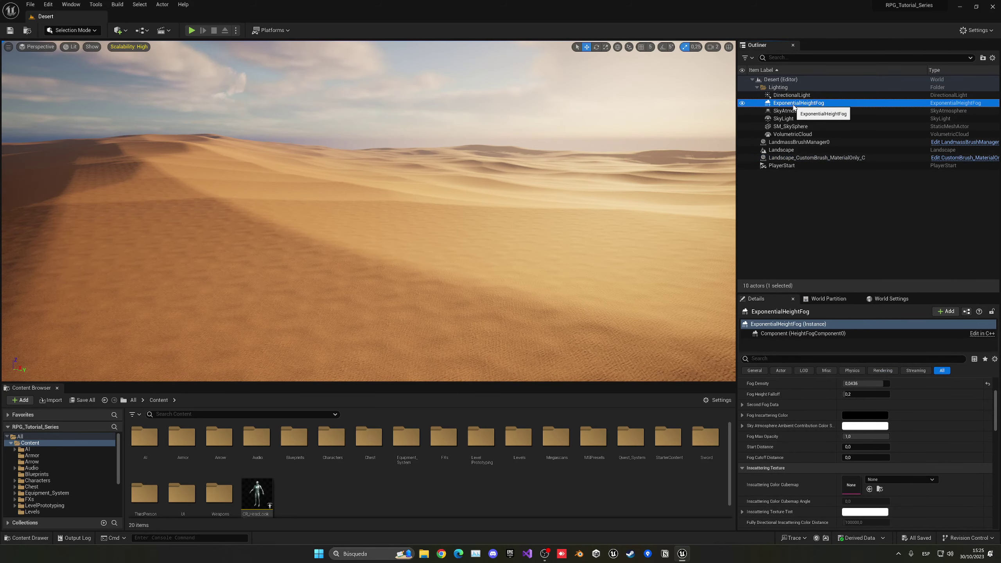
right_drag(539, 230, 578, 230)
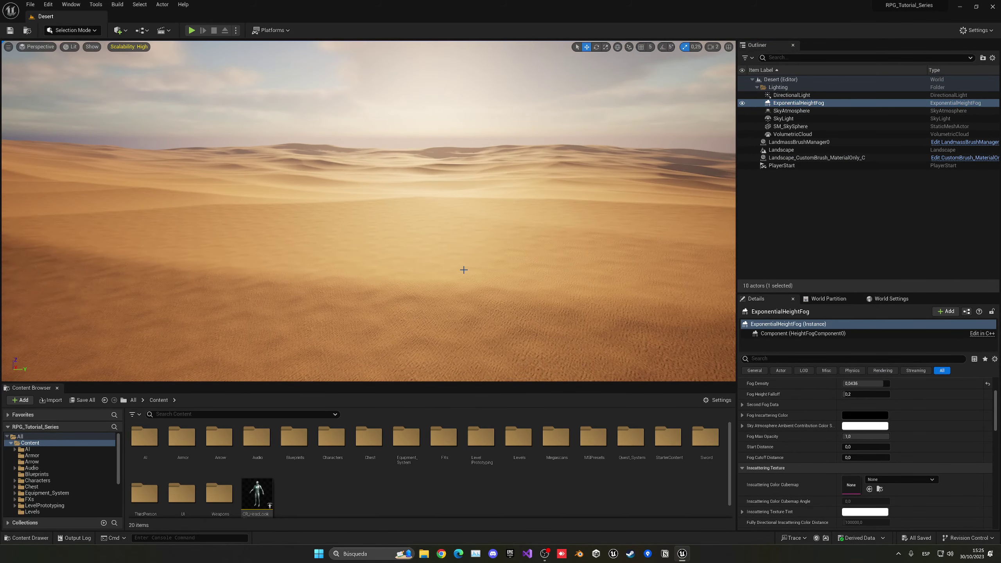
scroll(814, 424, down, 5)
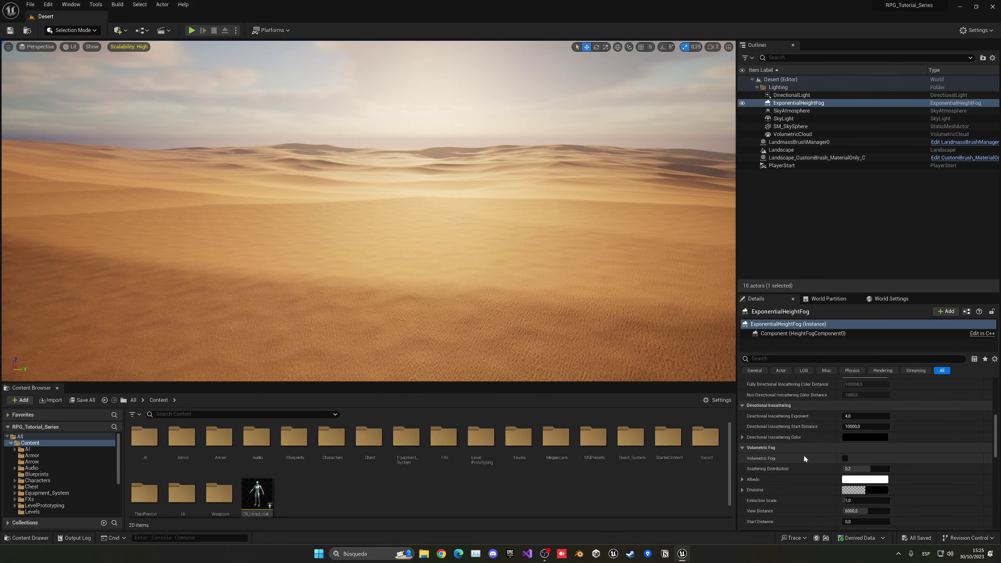
click(845, 459)
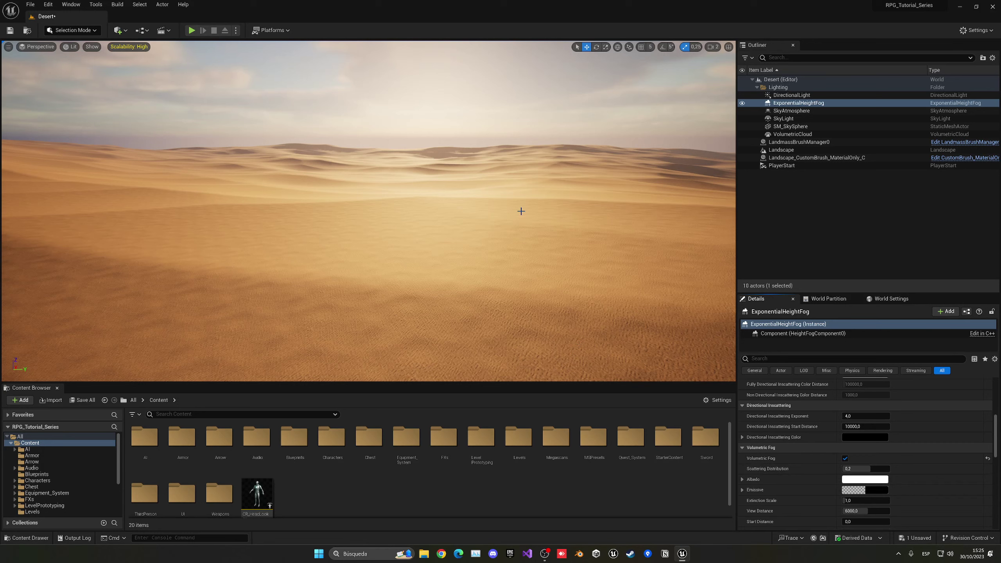
Step: Set the height fog's Fog Density to 0.05 and Fog Height Falloff to about 0.125, and save the level
scroll(808, 437, up, 10)
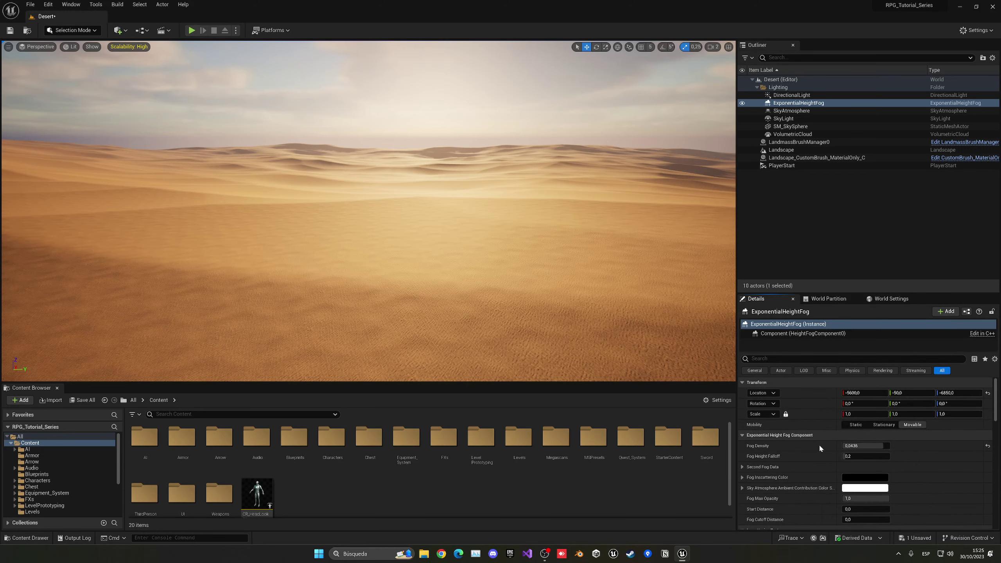
mouse_move(844, 447)
mouse_down()
mouse_move(835, 446)
mouse_move(890, 447)
mouse_move(839, 456)
mouse_up()
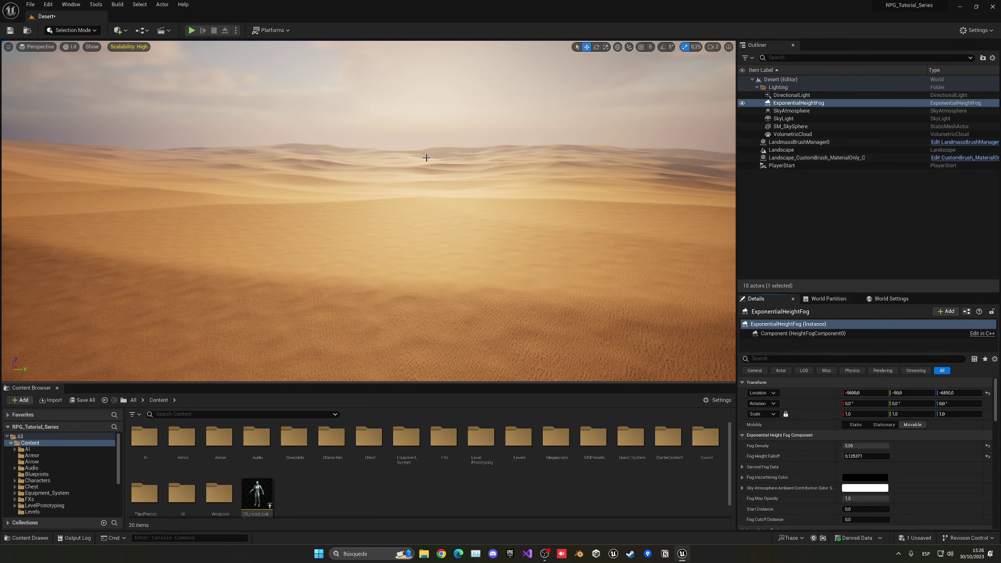
mouse_move(426, 157)
right_down()
mouse_move(460, 156)
mouse_move(414, 148)
right_up()
right_drag(621, 239, 584, 238)
key(ctrl+s)
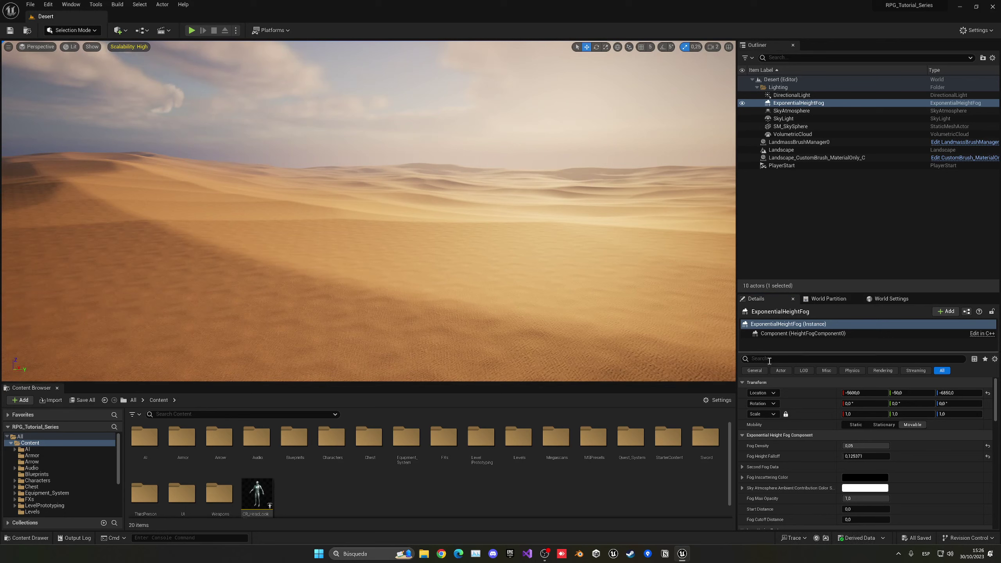
Step: Set the Volumetric Fog's Extinction Scale to 2.5 on the height fog
scroll(831, 442, down, 5)
scroll(828, 440, down, 5)
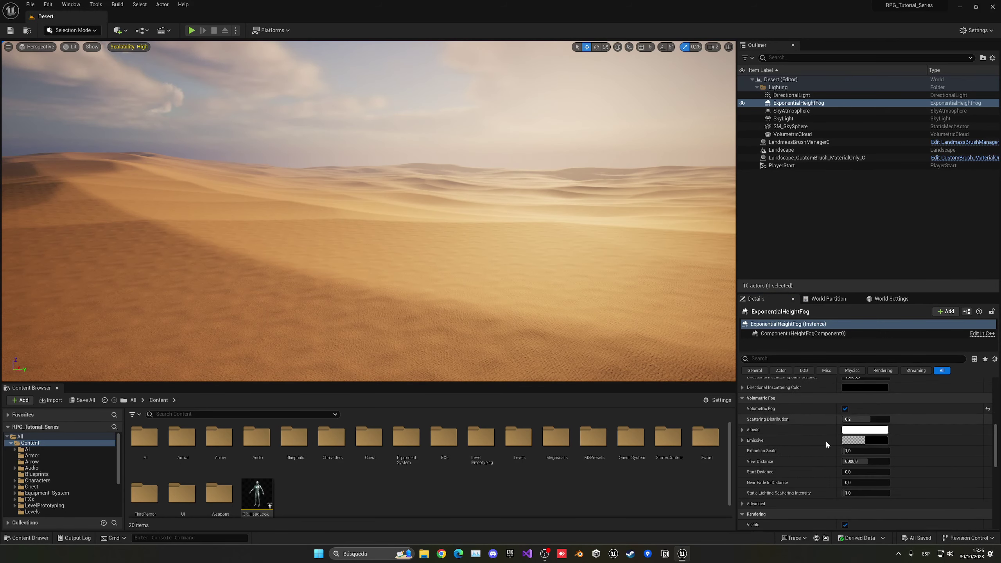
mouse_move(848, 450)
mouse_down()
mouse_move(870, 450)
mouse_move(852, 450)
mouse_up()
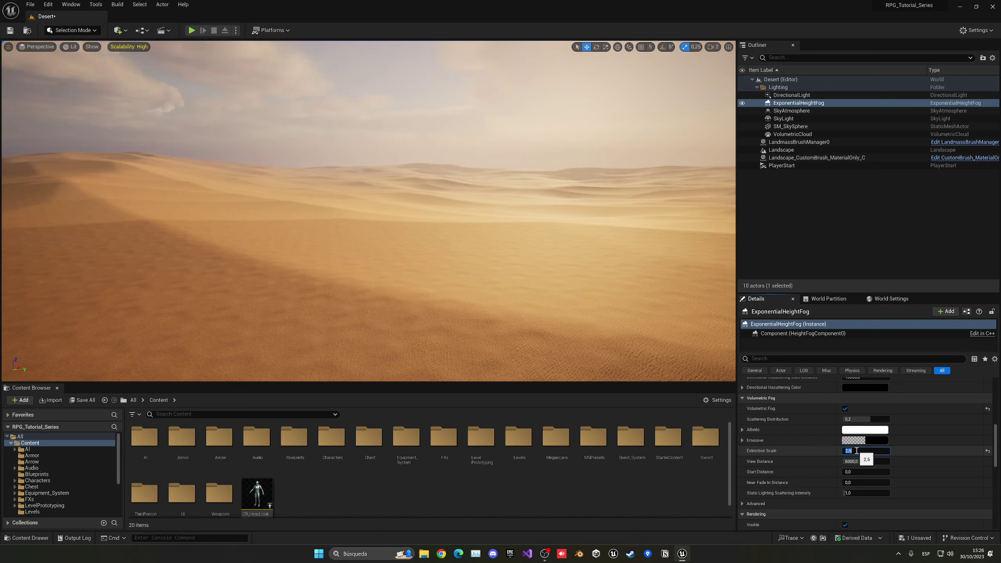
key(Return)
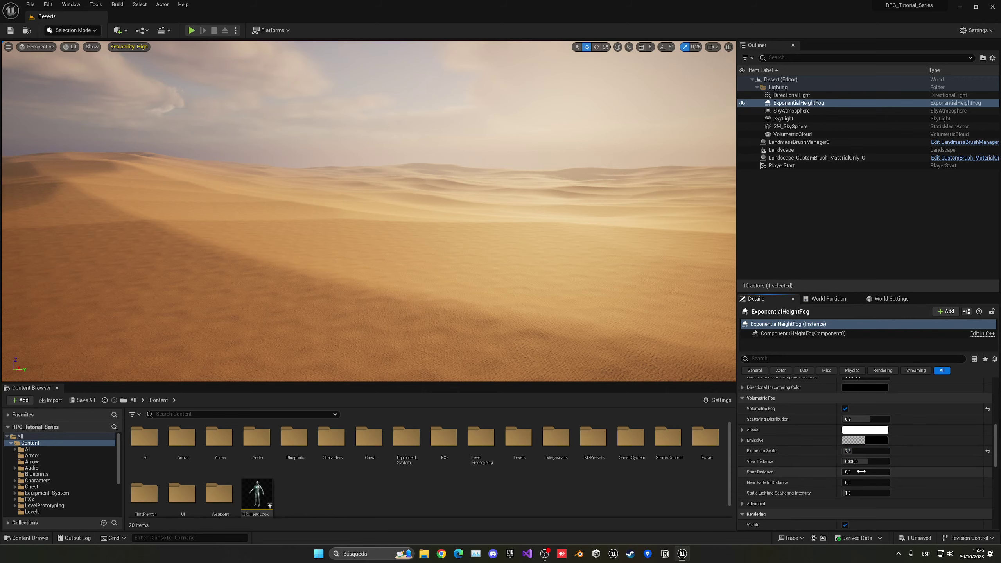
Step: Save the level and briefly play-test it to check the fog from the player's starting point
scroll(854, 470, down, 2)
key(ctrl+s)
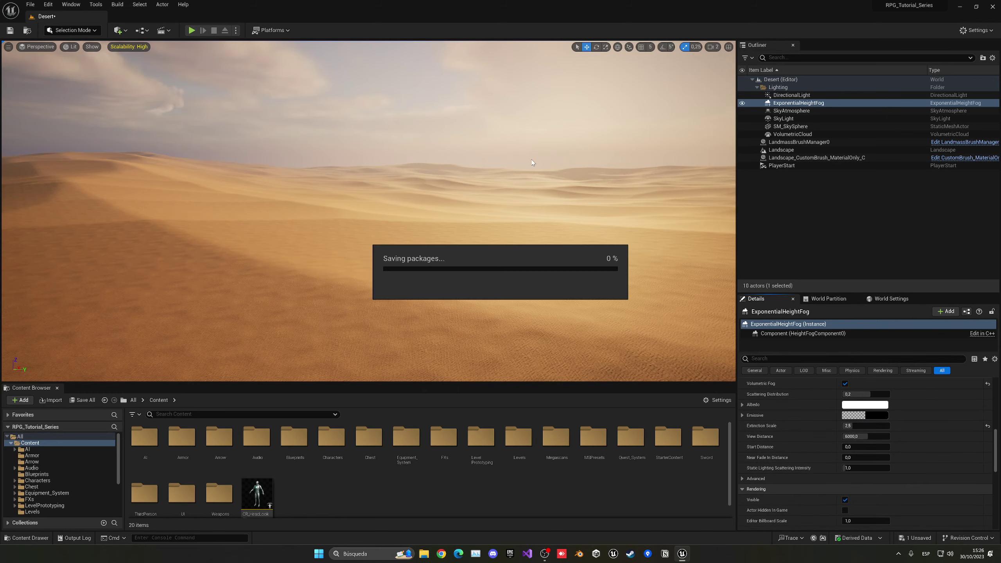
mouse_move(469, 204)
right_down()
mouse_move(315, 198)
mouse_move(485, 206)
right_up()
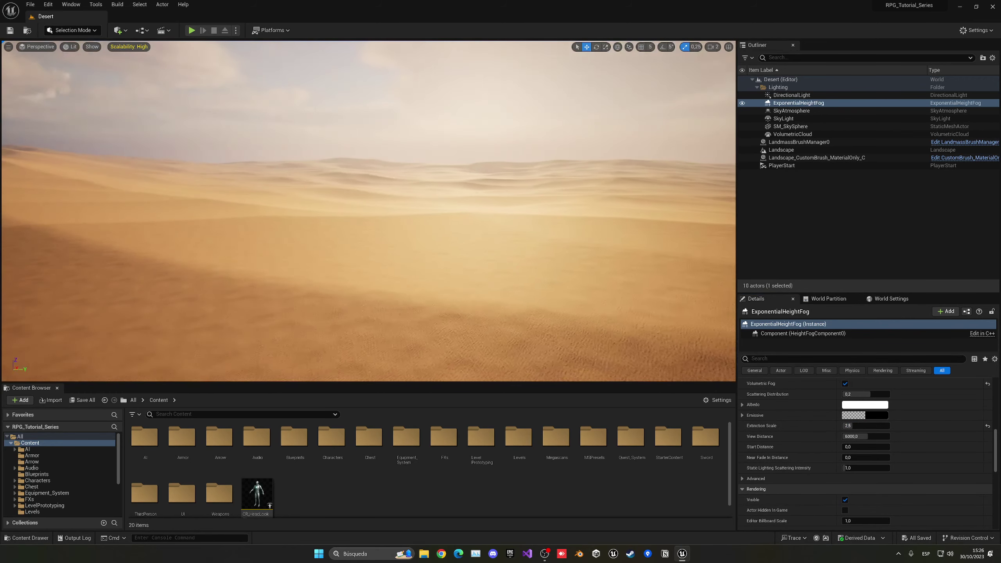
click(191, 30)
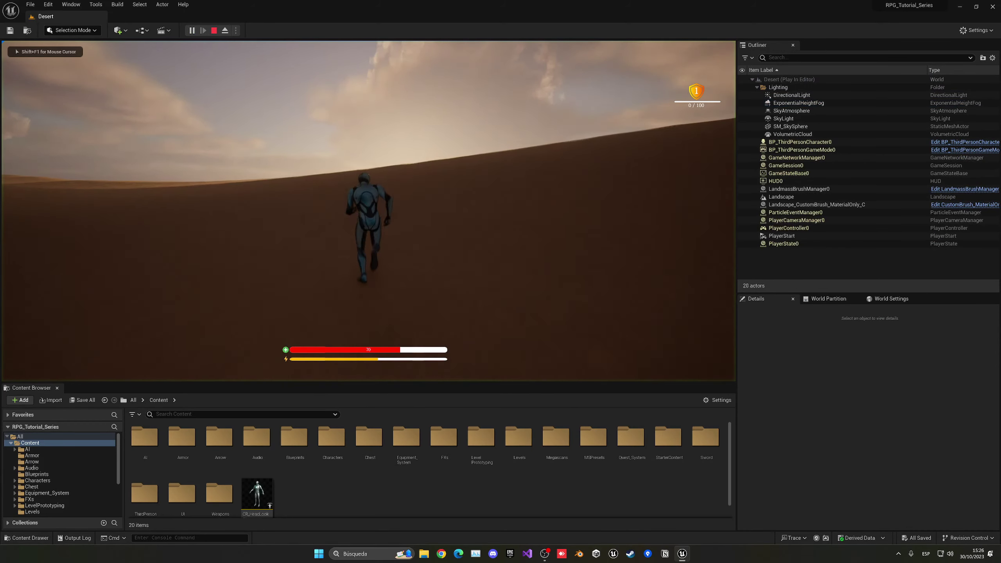
key(Escape)
Step: Move the PlayerStart out of the shadow onto the sunlit side of the dune and snap it to the ground
key(s)
right_drag(341, 196, 409, 221)
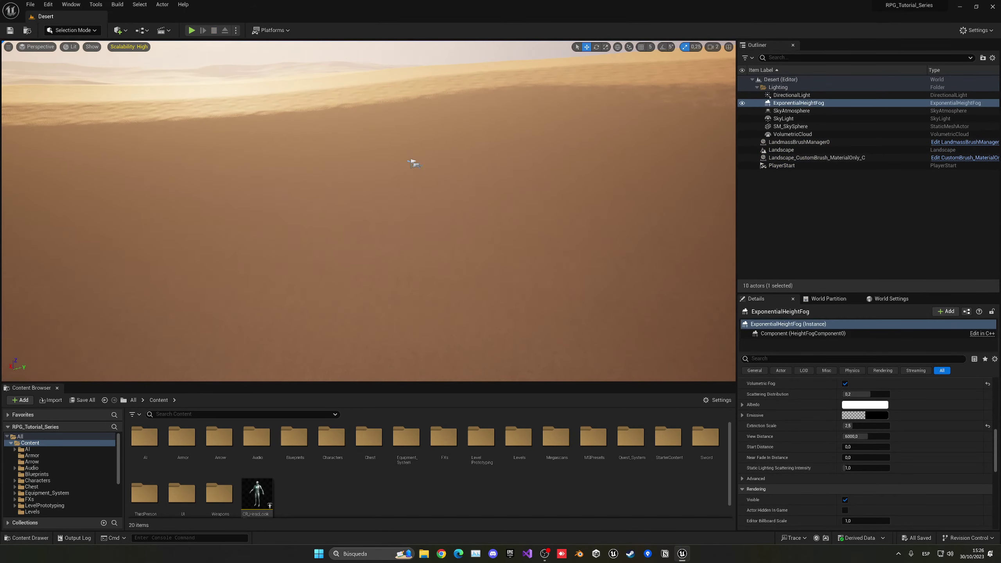
click(414, 164)
right_drag(435, 188, 418, 172)
key(w)
drag(470, 203, 395, 183)
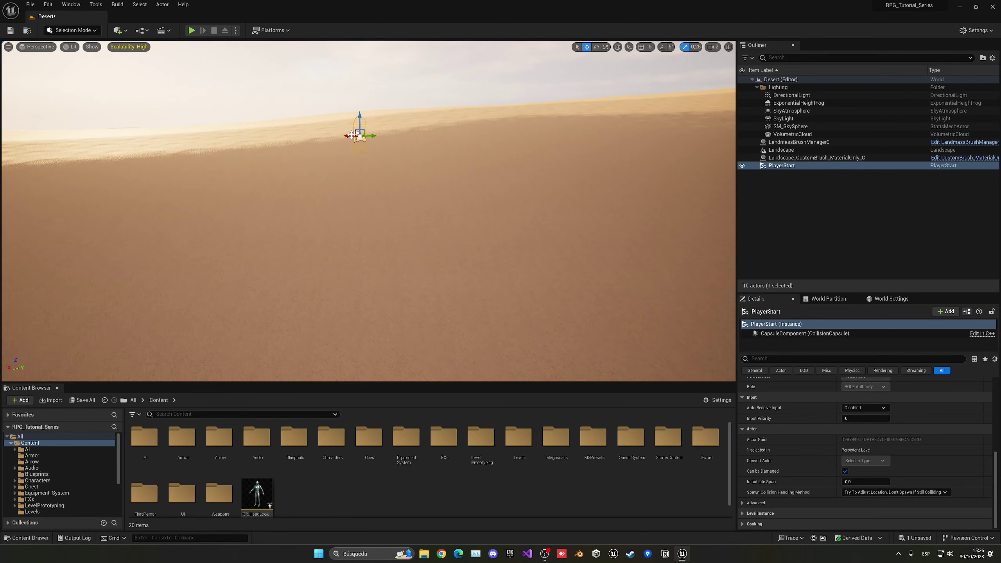
drag(351, 135, 244, 130)
mouse_move(243, 129)
right_down()
mouse_move(211, 124)
mouse_move(243, 136)
right_up()
key(e)
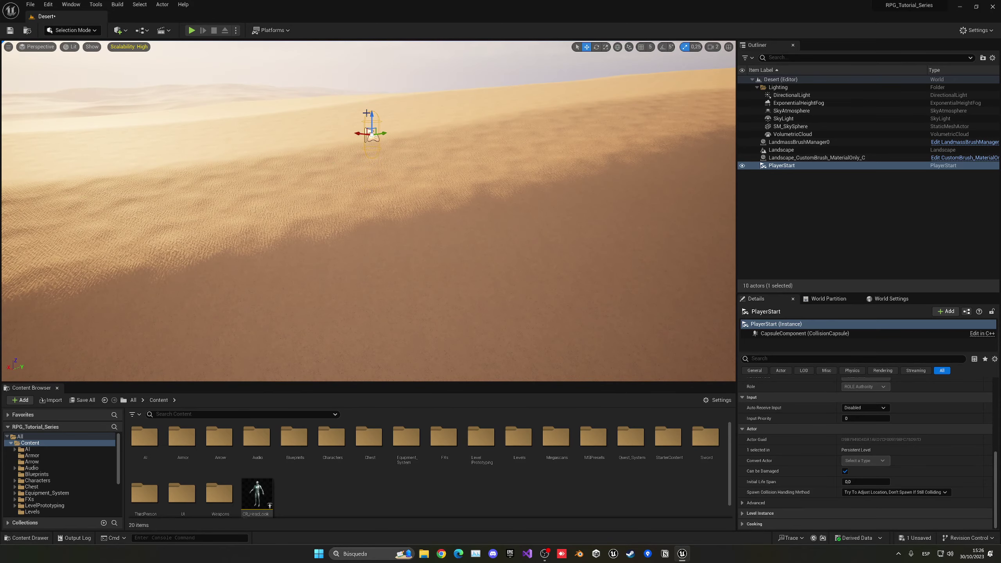
key(End)
Step: Play-test the level from the relocated PlayerStart, stop the session, and save the level
click(191, 31)
key(w)
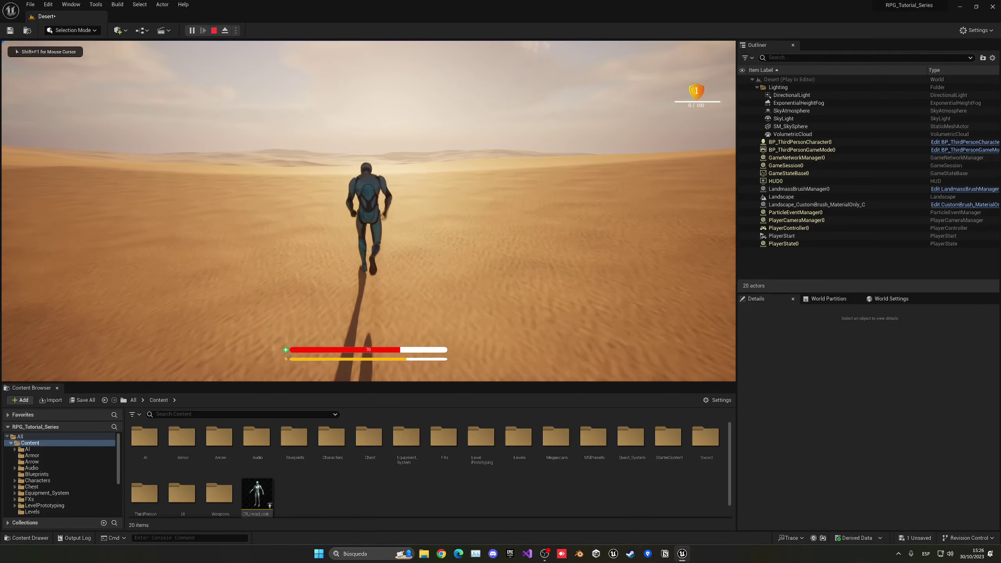
key(Escape)
key(ctrl+s)
Step: Add a Post Process Volume to the level and reset its location to 0, 0, 0
key(w)
right_drag(386, 212, 370, 193)
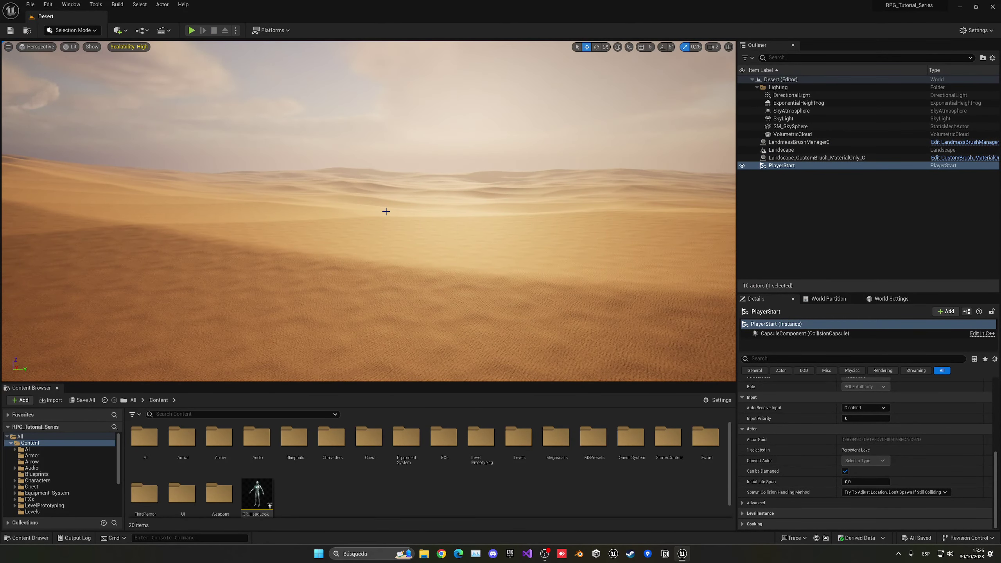
click(118, 34)
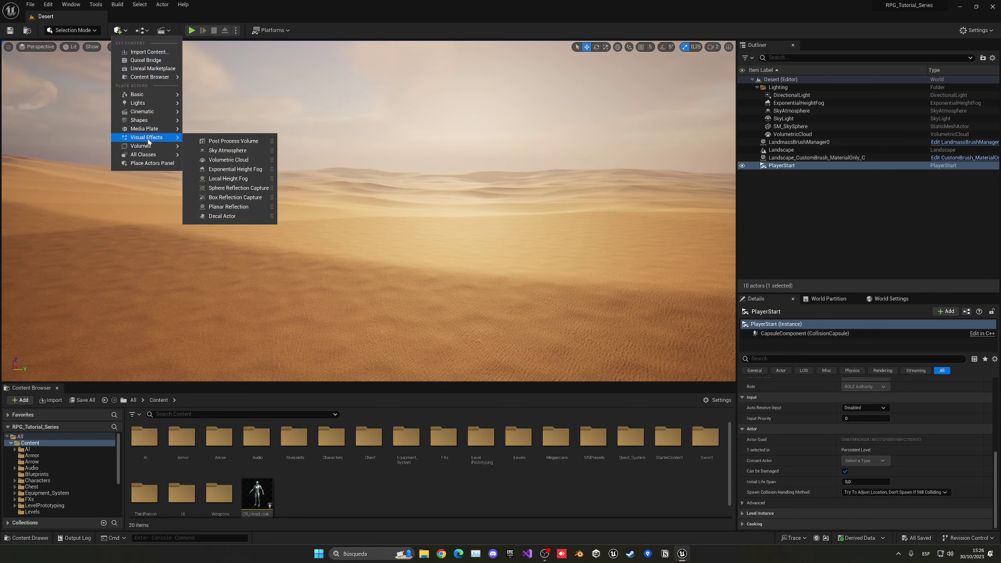
mouse_move(147, 139)
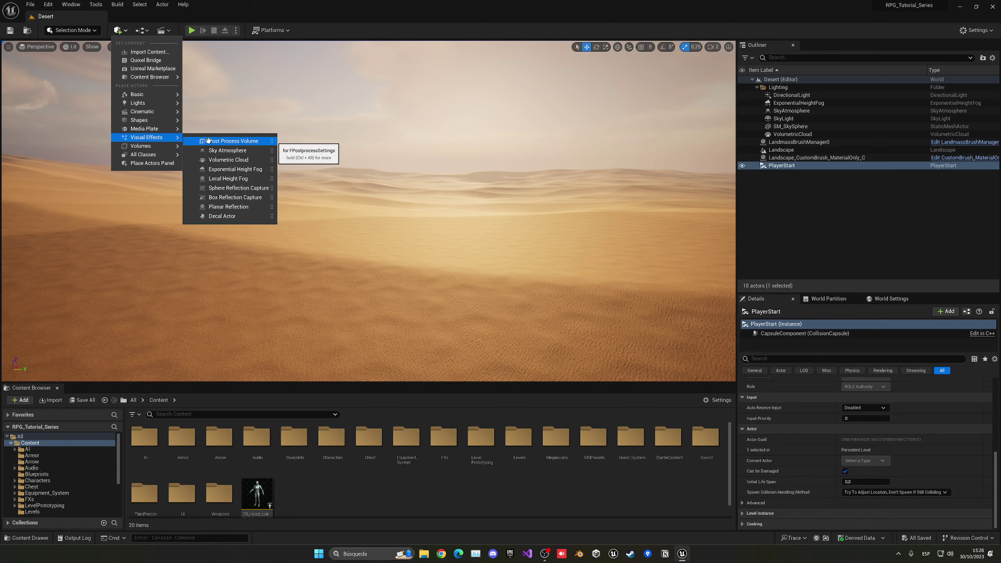
drag(226, 142, 410, 281)
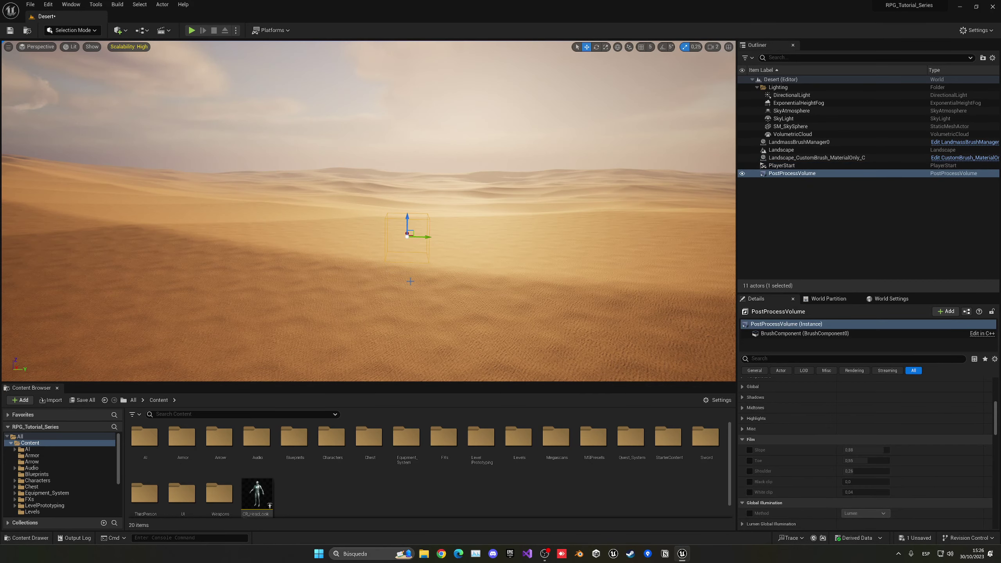
scroll(949, 409, up, 5)
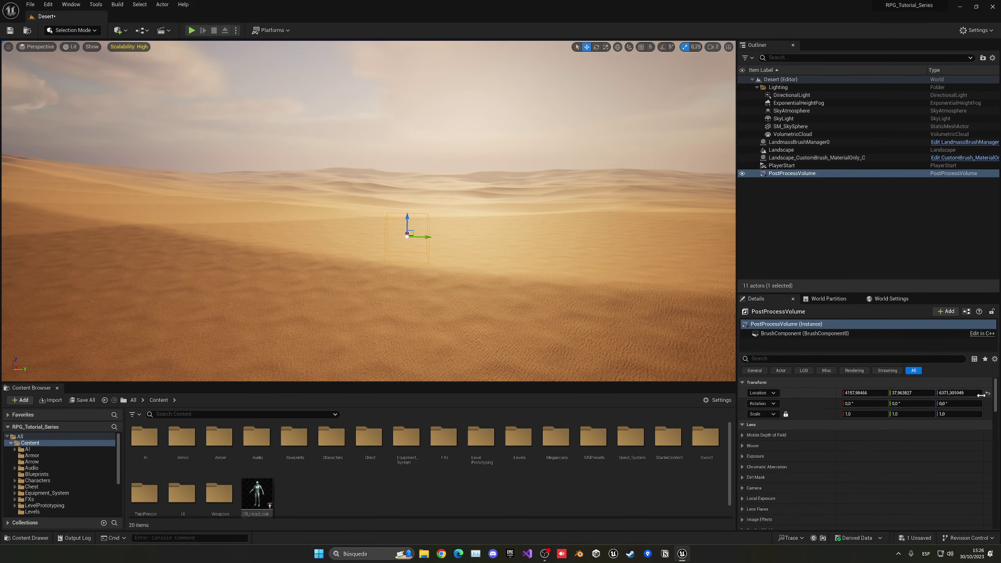
click(988, 393)
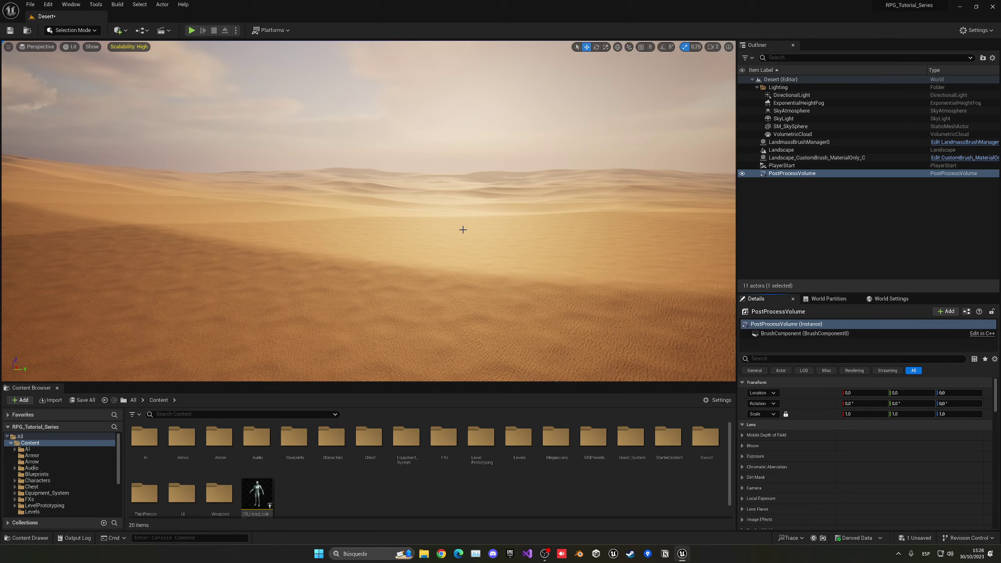
Step: Enable Infinite Extent (Unbound) on the Post Process Volume
key(f)
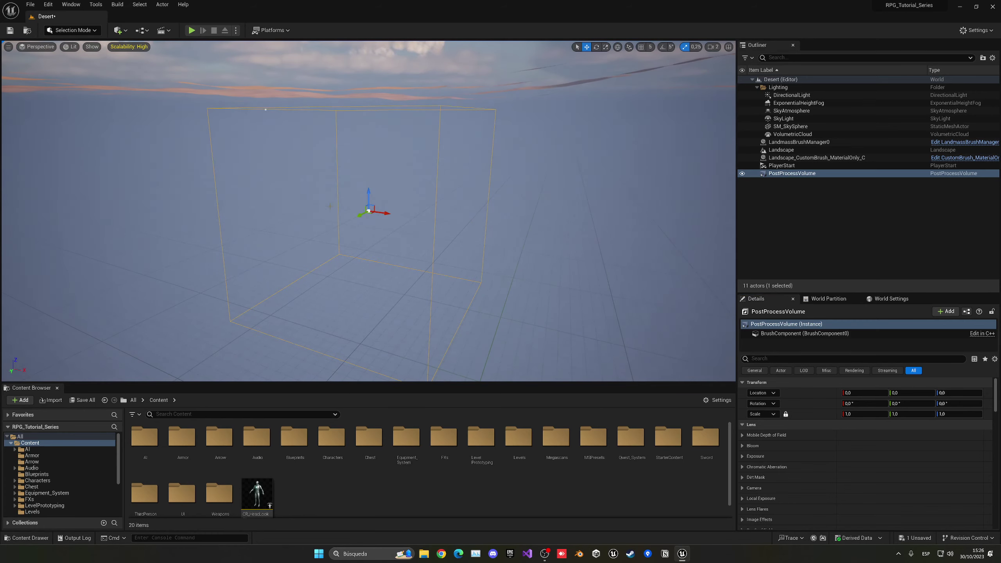
scroll(369, 242, down, 10)
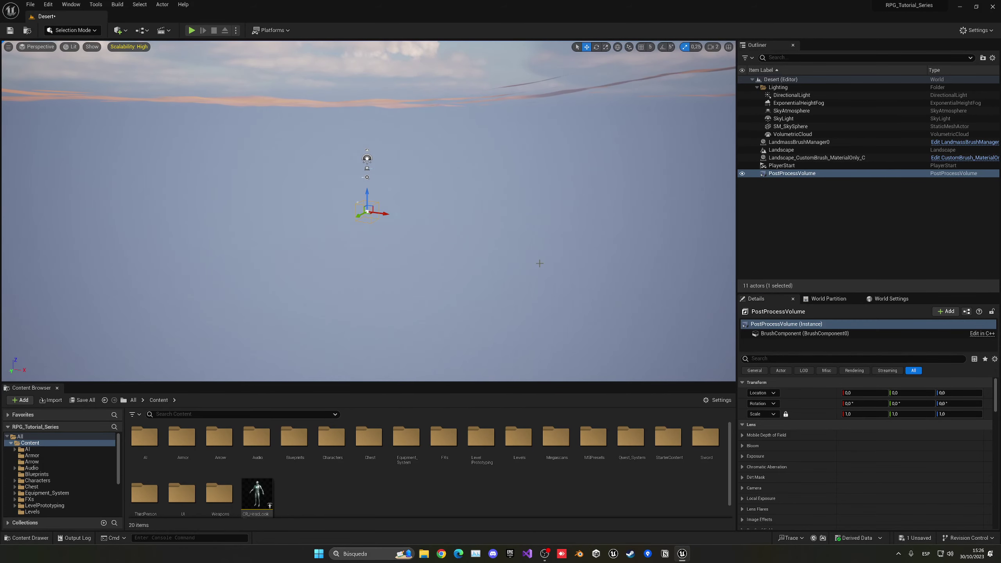
right_drag(406, 221, 381, 221)
key(w)
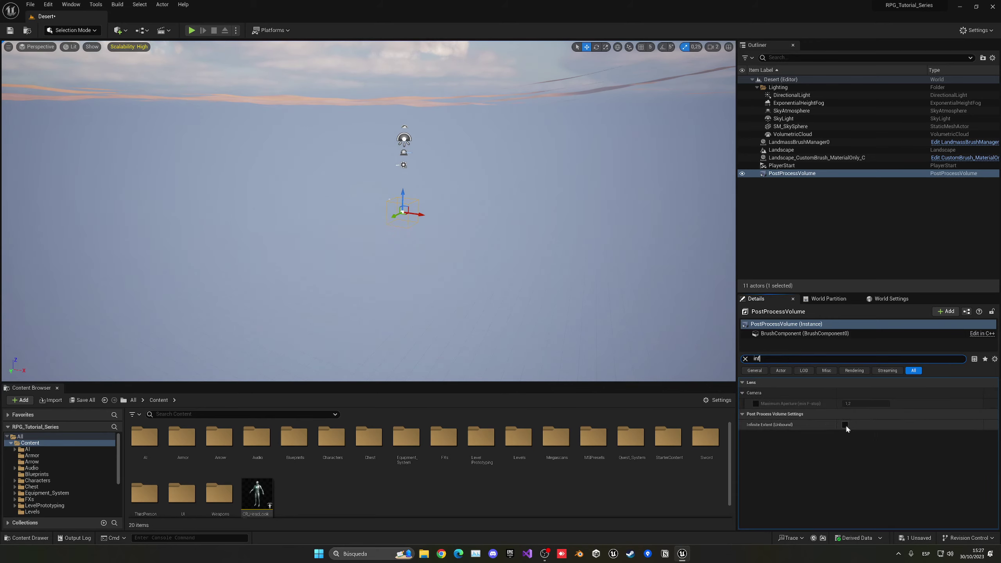
click(845, 424)
click(745, 359)
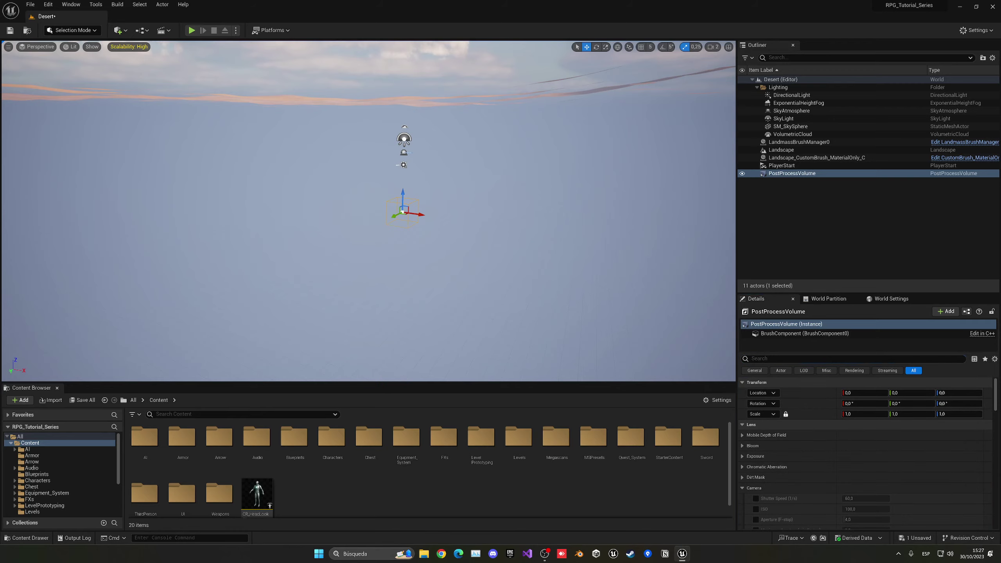
Step: Enable the Post Process Volume's exposure limits and set Min EV100 to -5 and Max EV100 to 10
key(w)
right_drag(346, 204, 373, 216)
key(w)
click(742, 457)
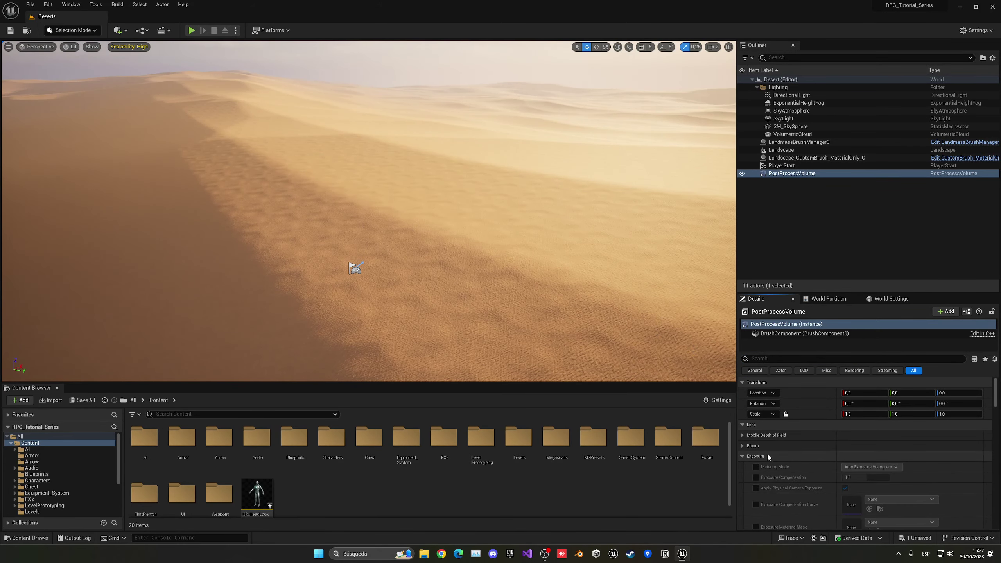
scroll(754, 460, down, 5)
click(756, 443)
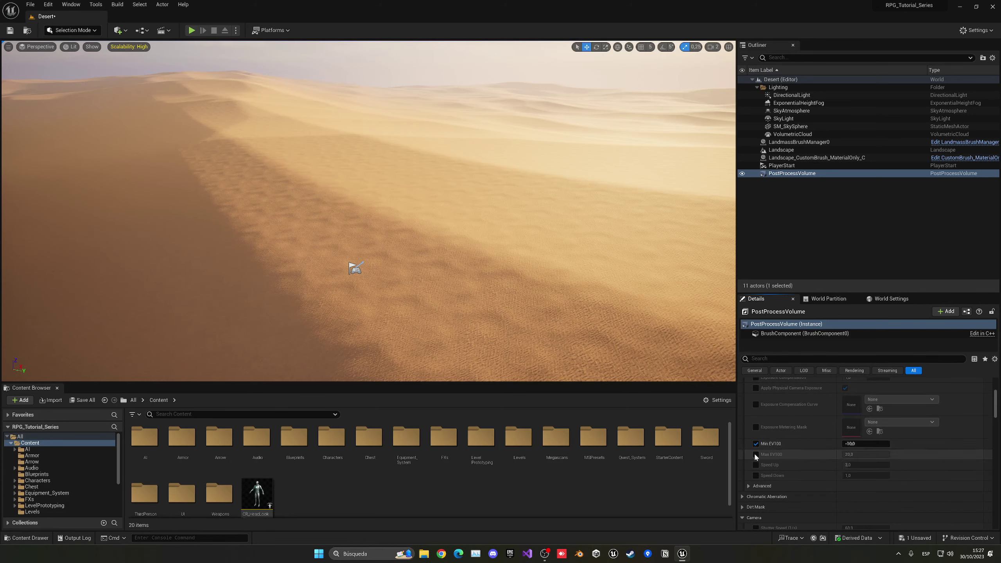
click(756, 454)
click(865, 444)
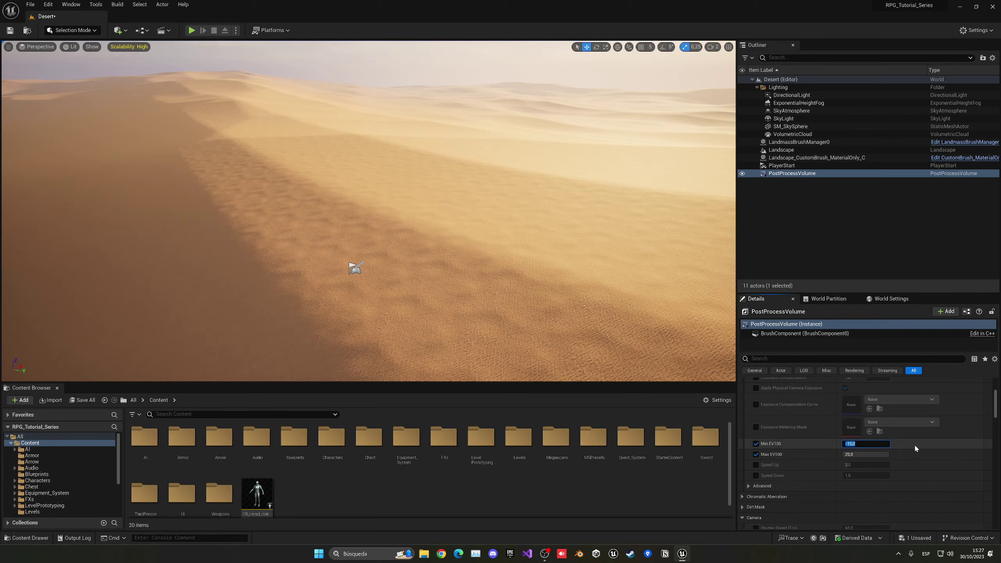
text(-5)
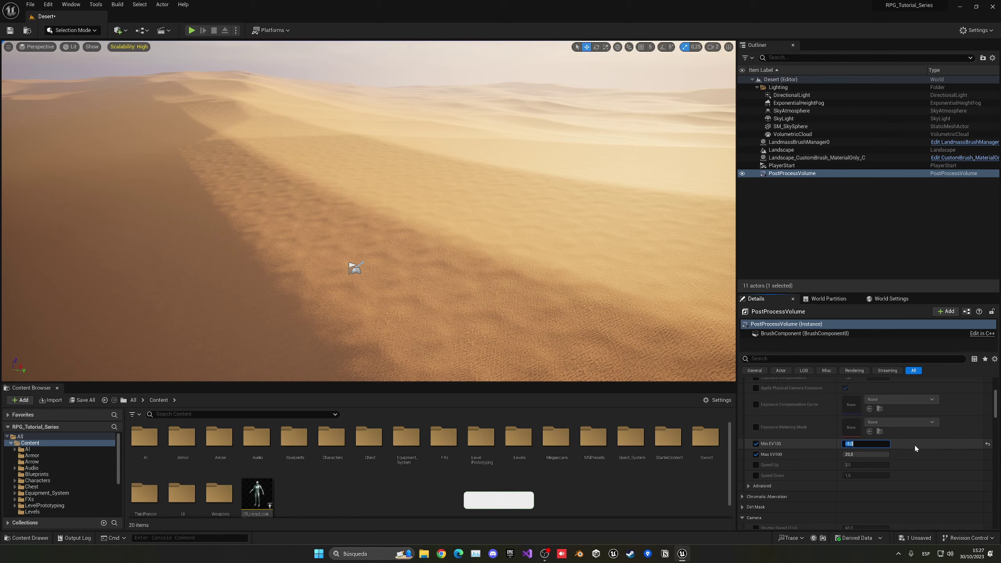
key(Tab)
text(10)
key(Return)
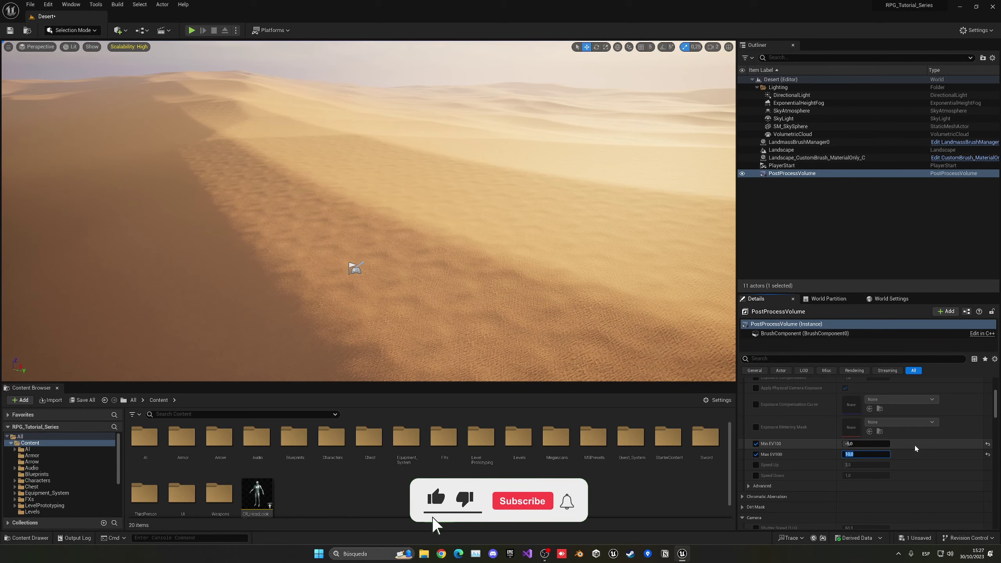
Step: Enable the global Saturation and Contrast overrides in the Post Process Volume's Color Grading settings
right_drag(513, 236, 563, 237)
key(w)
right_drag(489, 272, 515, 214)
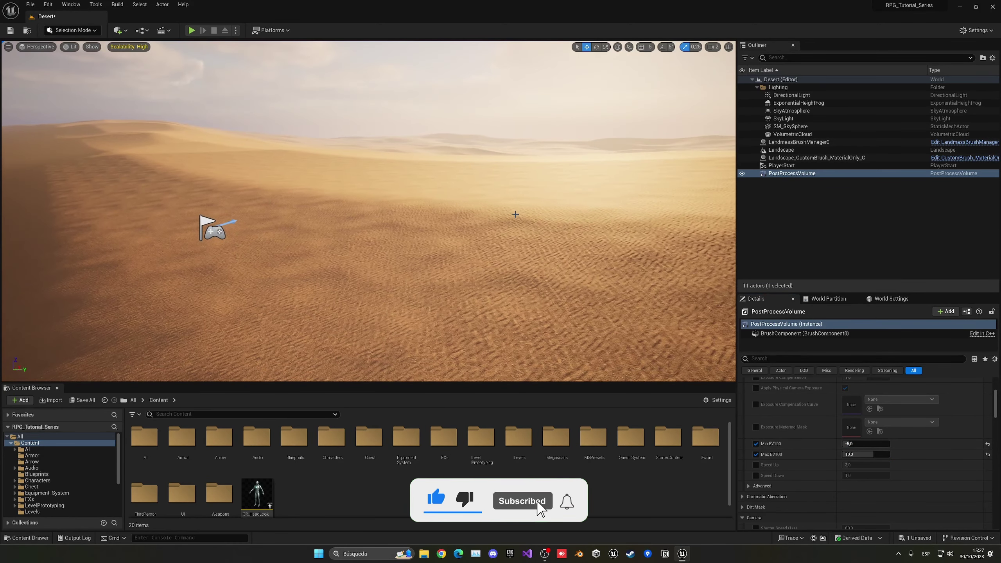
scroll(810, 460, down, 3)
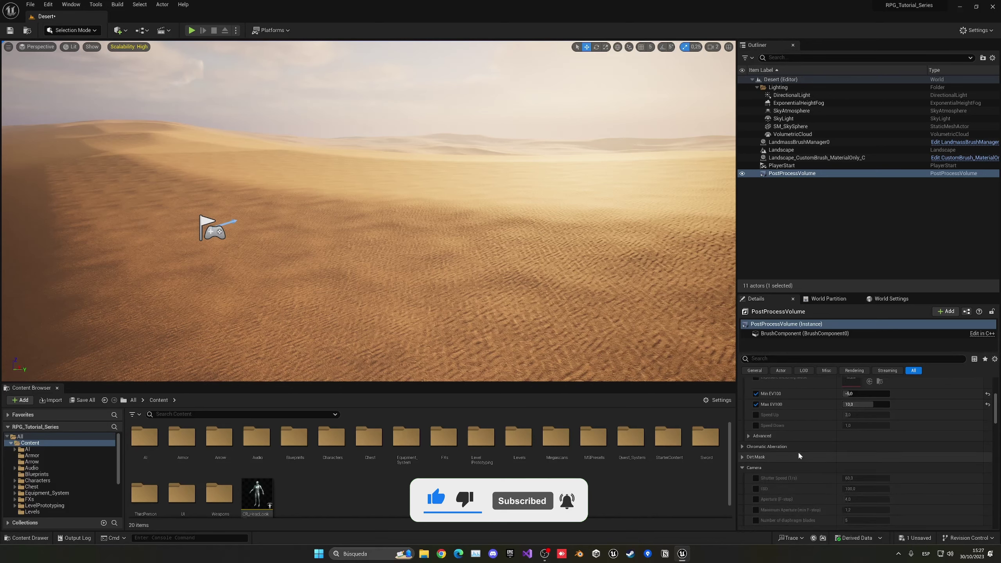
click(746, 467)
scroll(755, 454, down, 6)
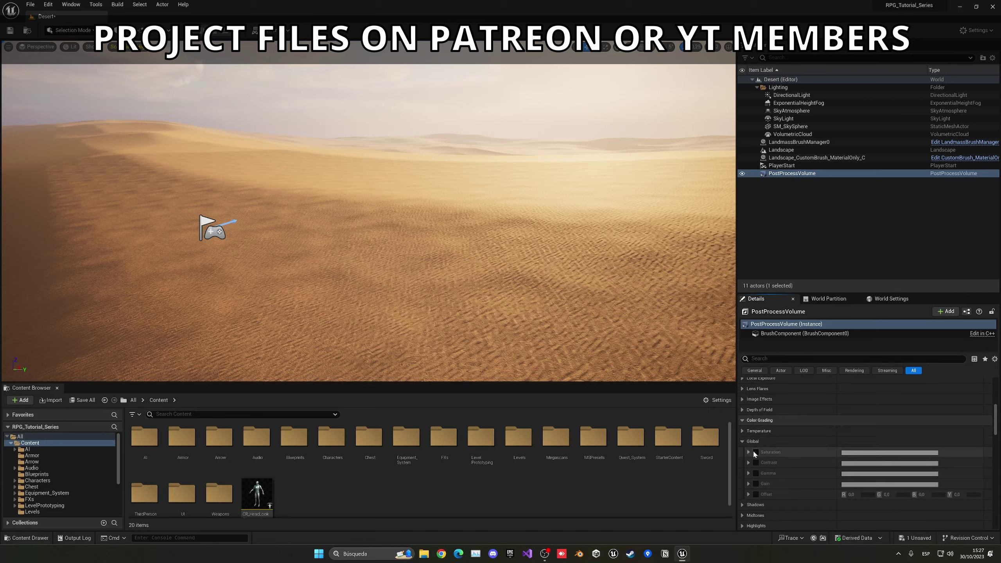
click(755, 452)
click(756, 463)
Step: Try a global Saturation of 0 on the Post Process Volume
click(749, 452)
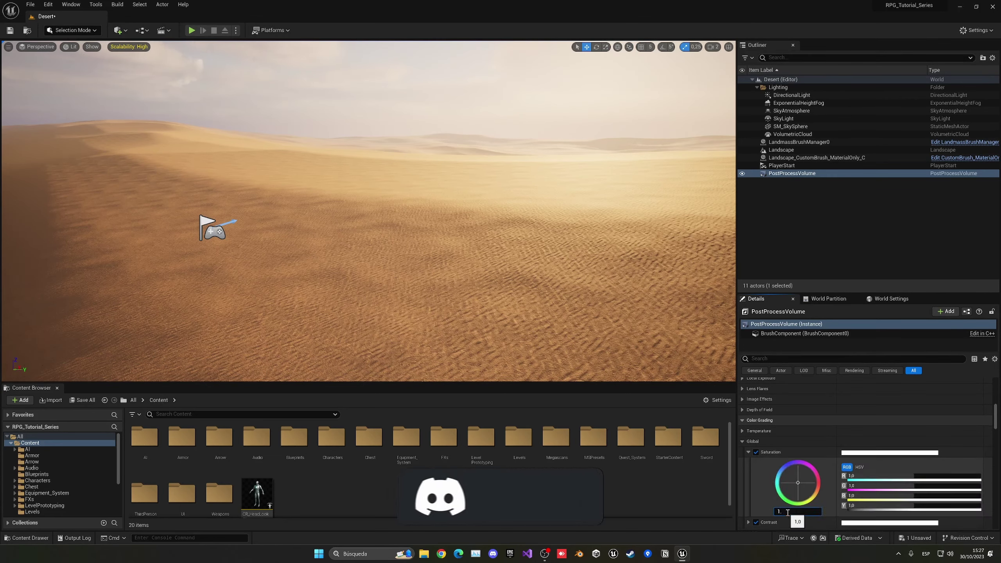
text(0)
key(Return)
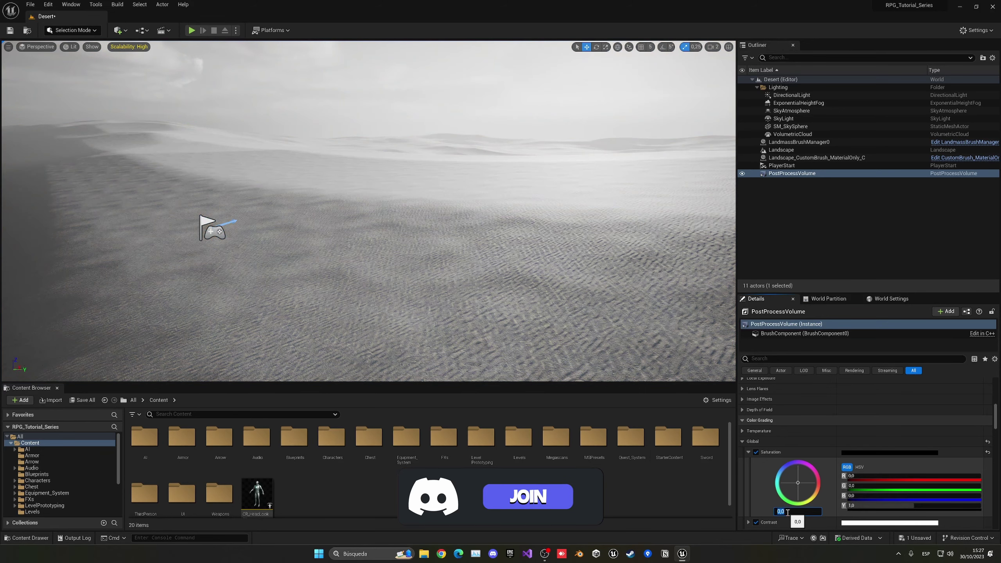
Step: Set the Post Process Volume's global Contrast to 1.1 and save the level
click(748, 452)
click(748, 463)
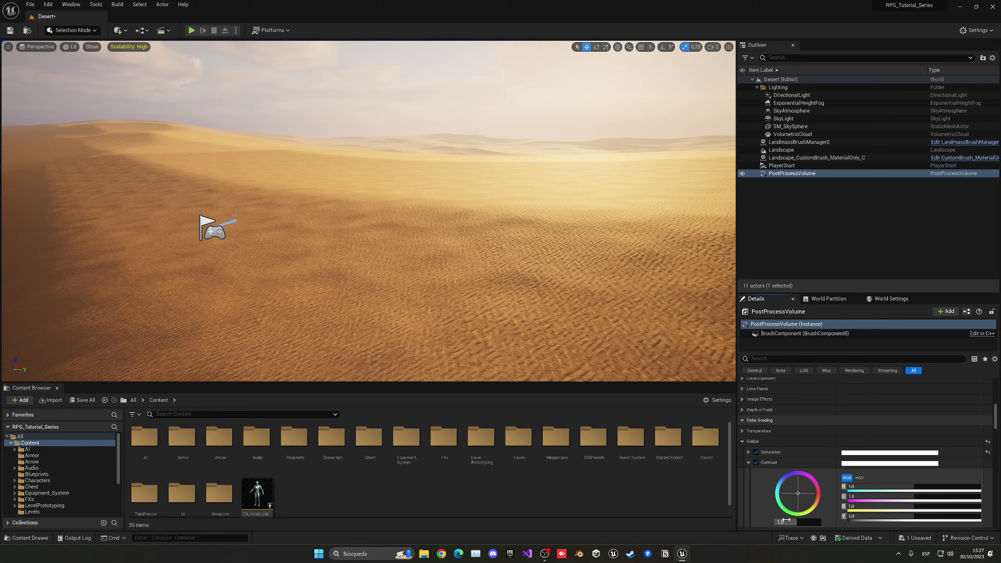
key(ctrl+s)
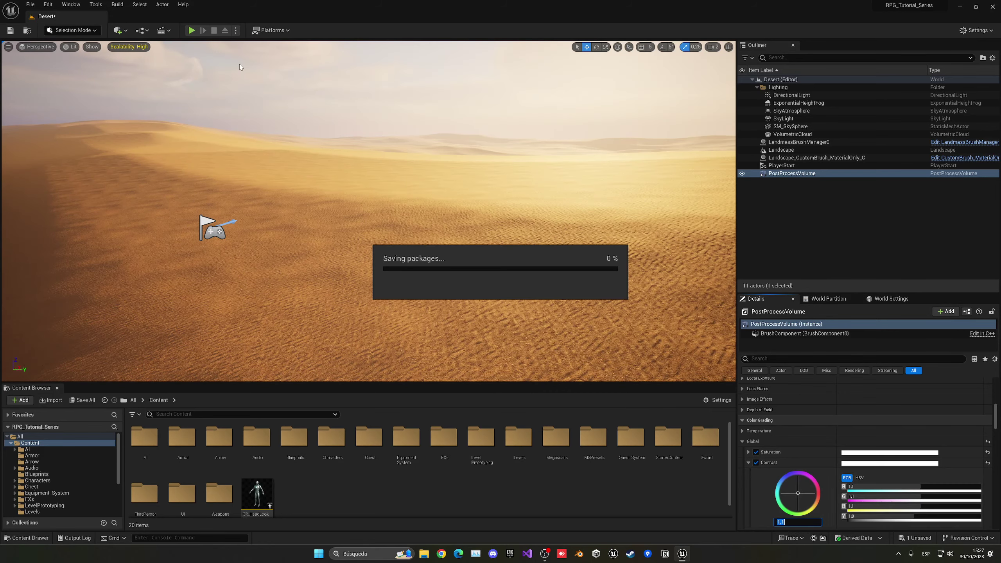
Step: Play-test the level by running the character across the dunes to check the lighting, fog and color grading
click(192, 31)
key(w)
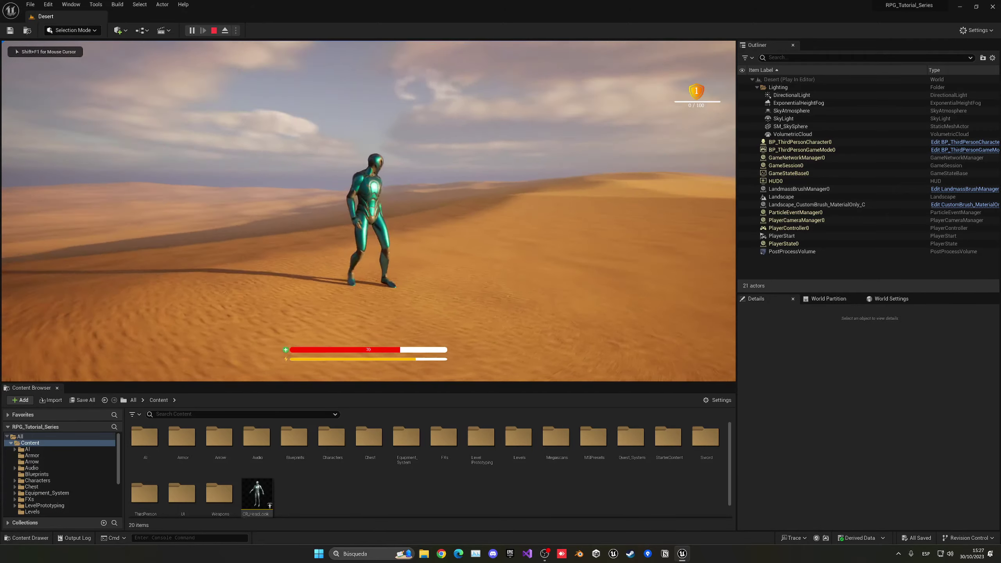
key(w)
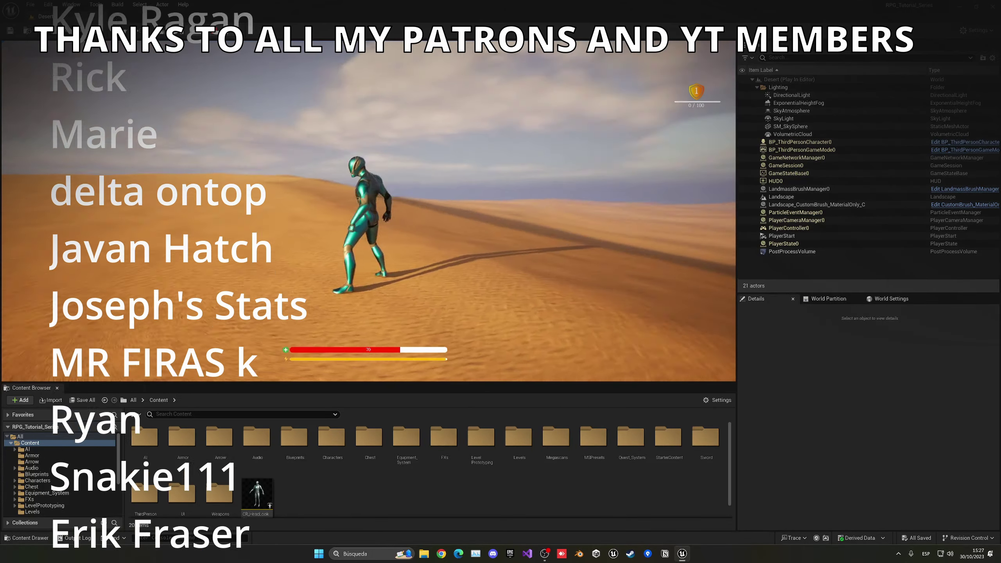
key(w)
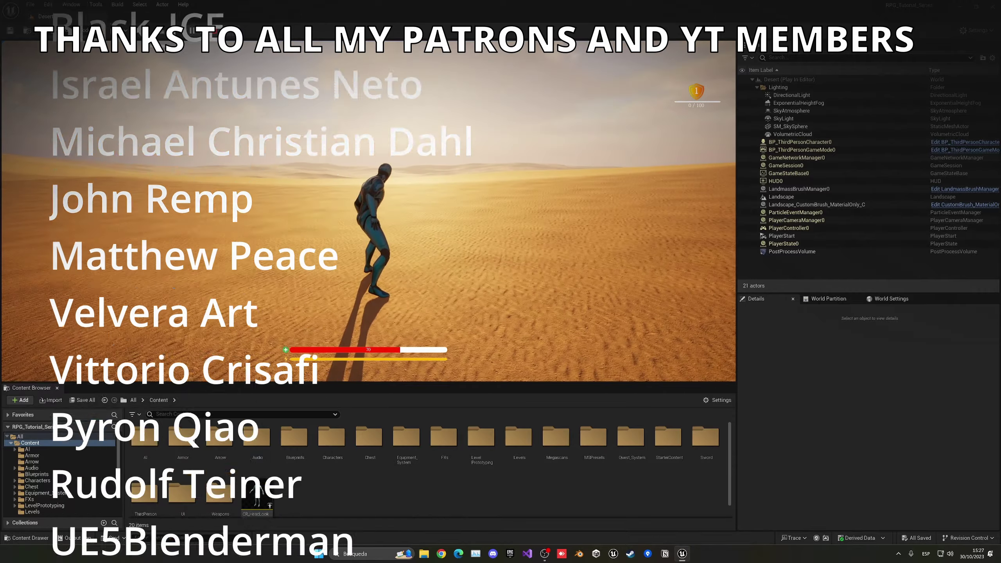
key(w)
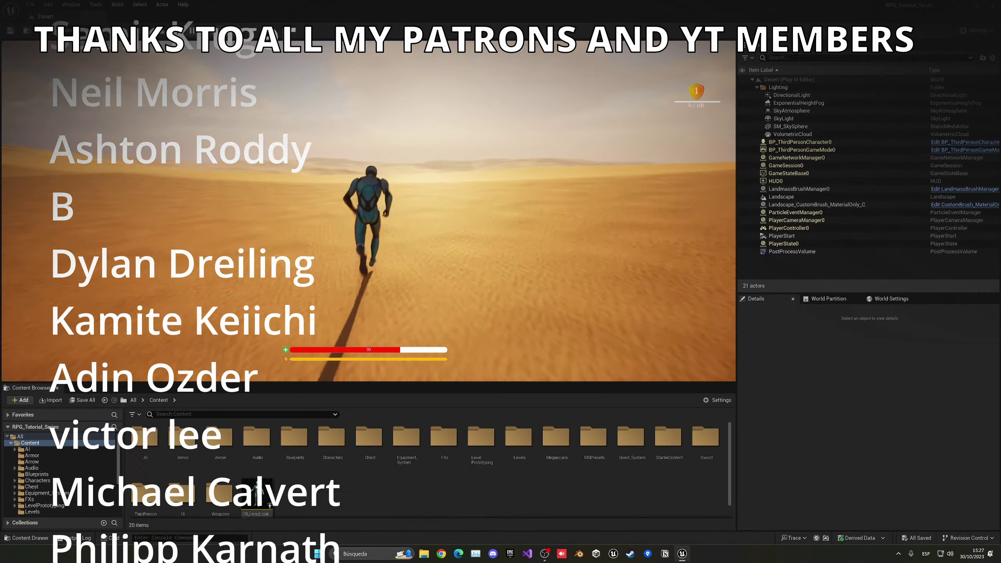
key(w)
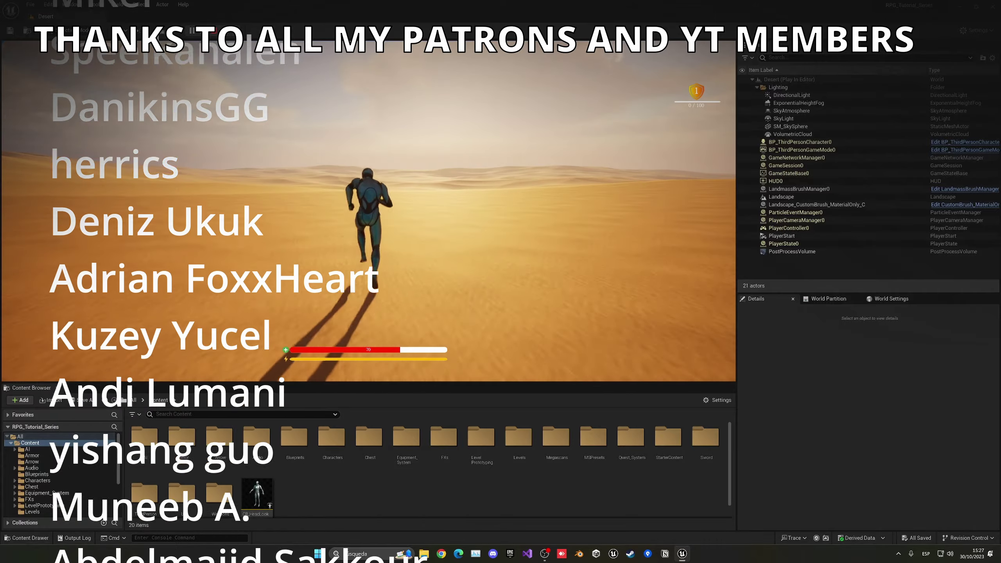
key(a)
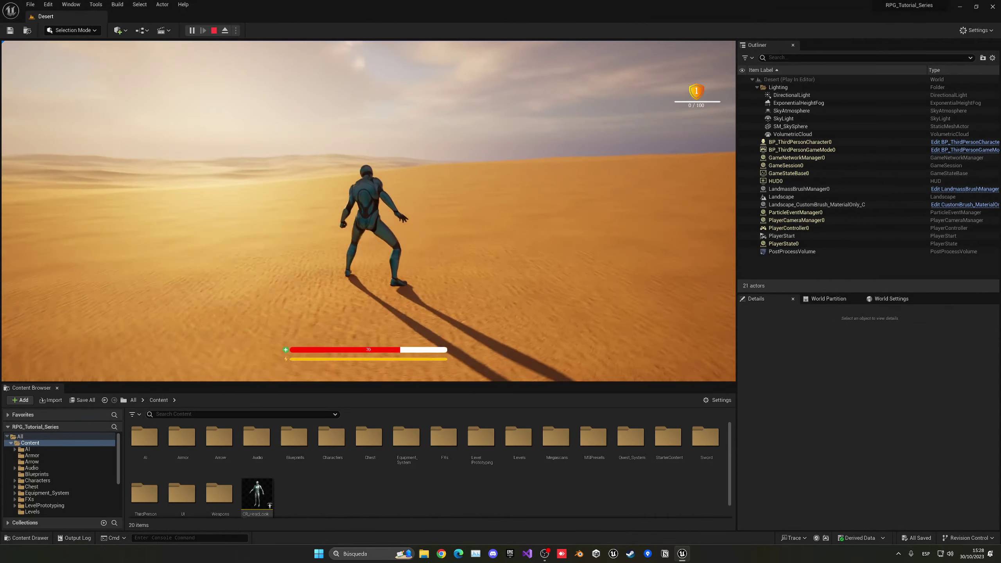
key(d)
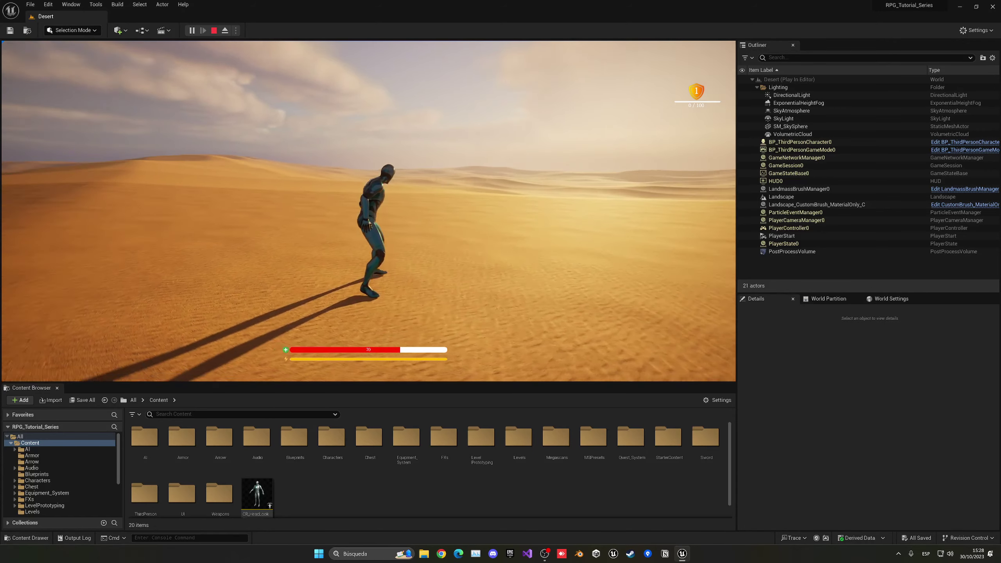